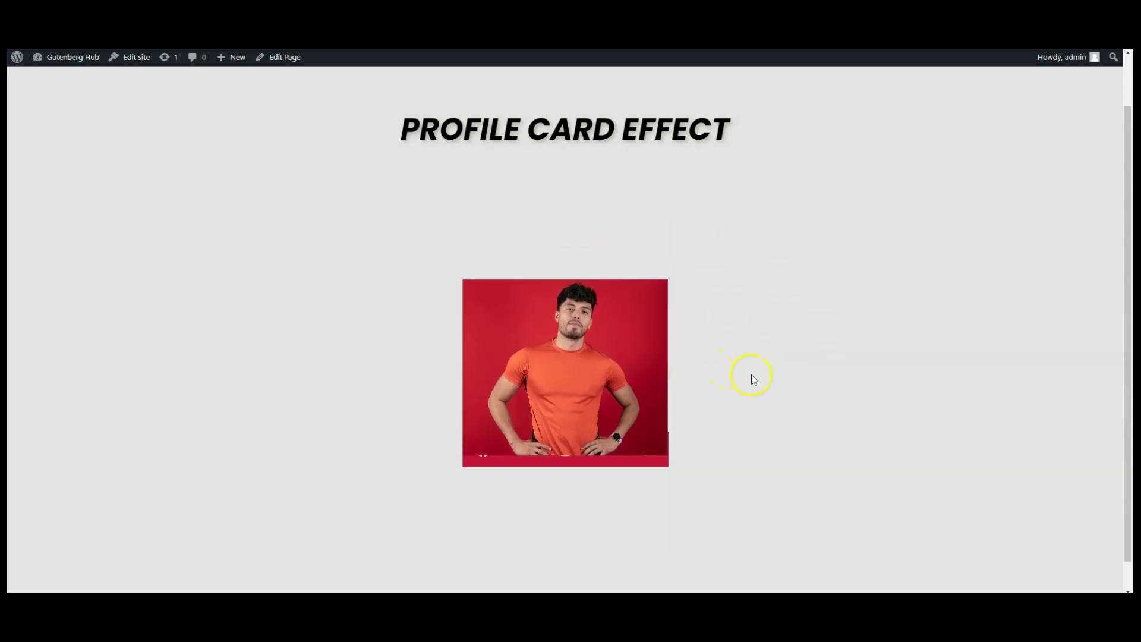
Leave the frontend demo and open the page in the block editor.
mouse_move(612, 351)
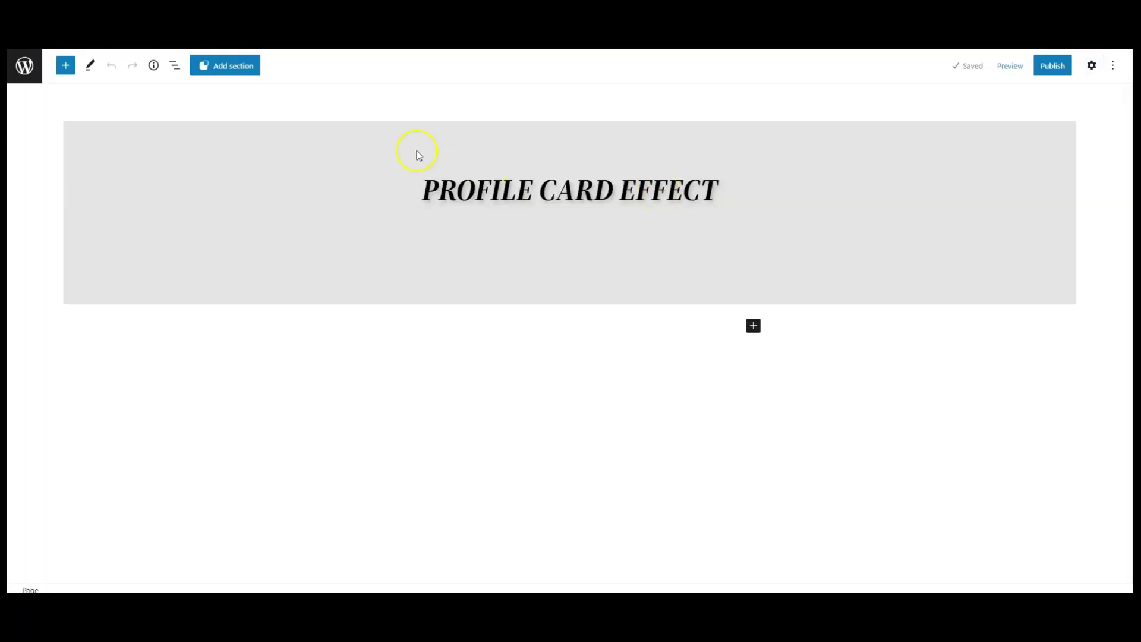
Select the PROFILE CARD EFFECT heading inside the outer group using List View.
click(382, 144)
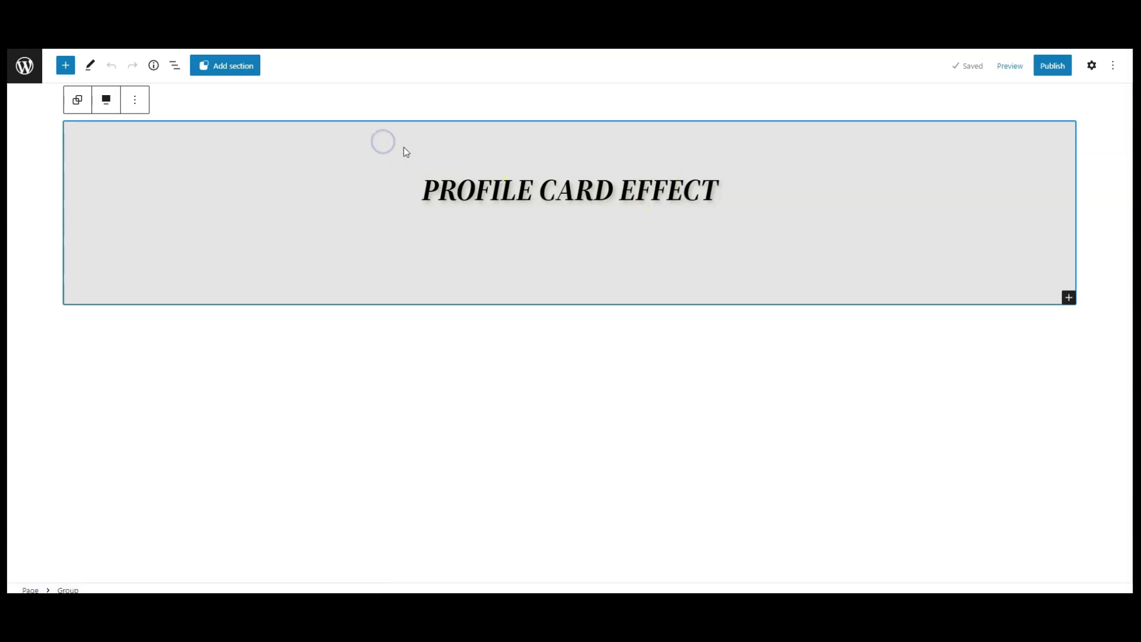
click(174, 66)
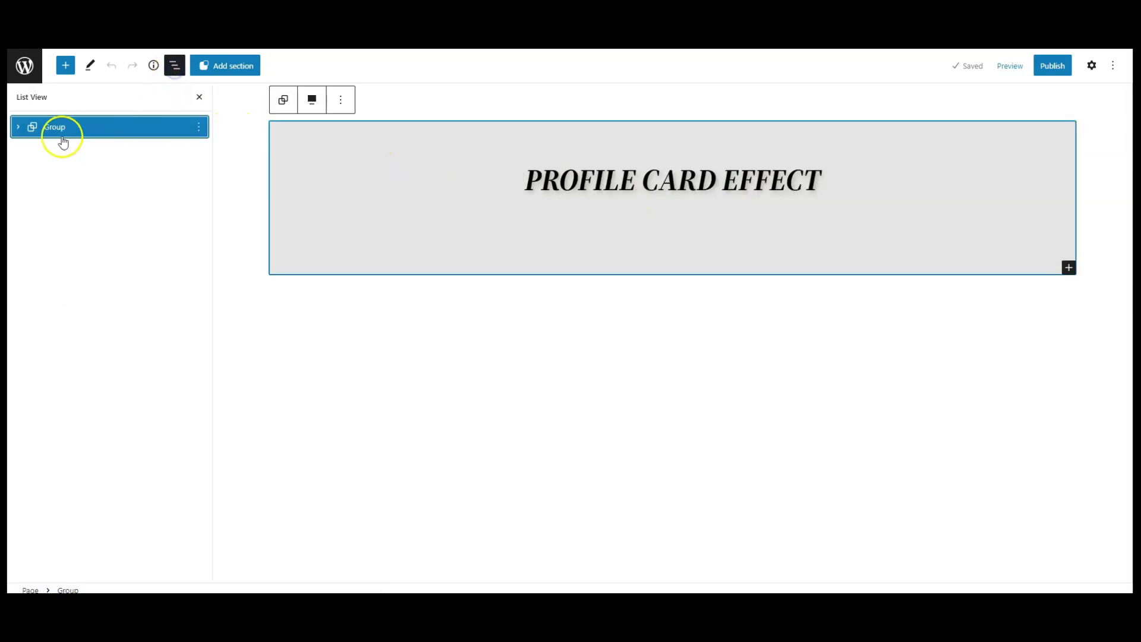
click(18, 127)
click(98, 154)
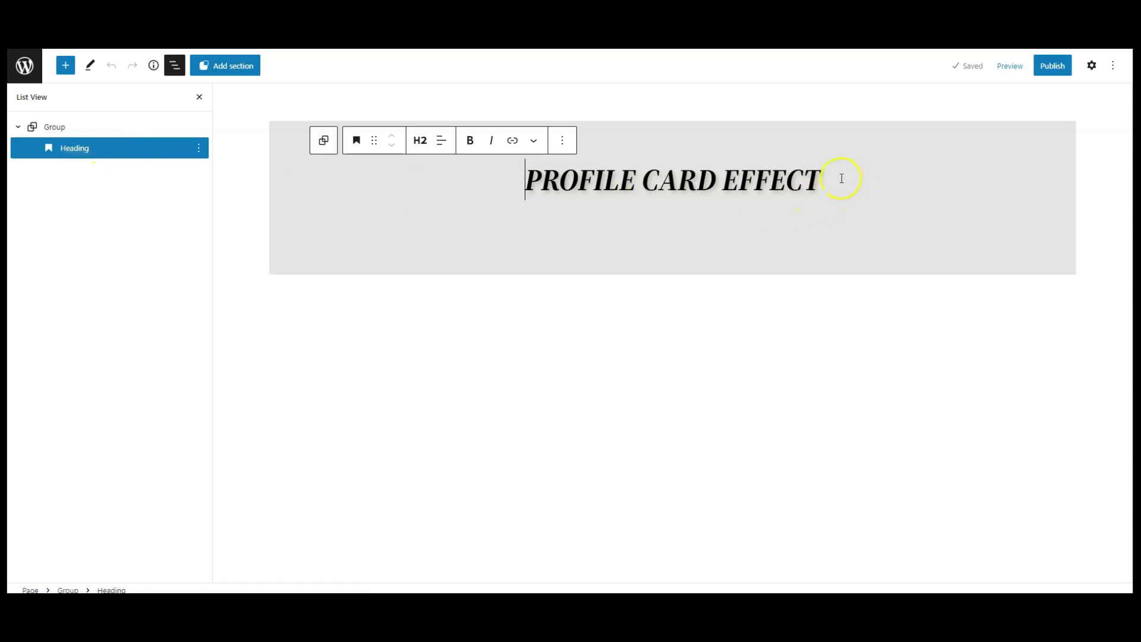
Insert an empty Group block below the heading from the block inserter.
click(66, 66)
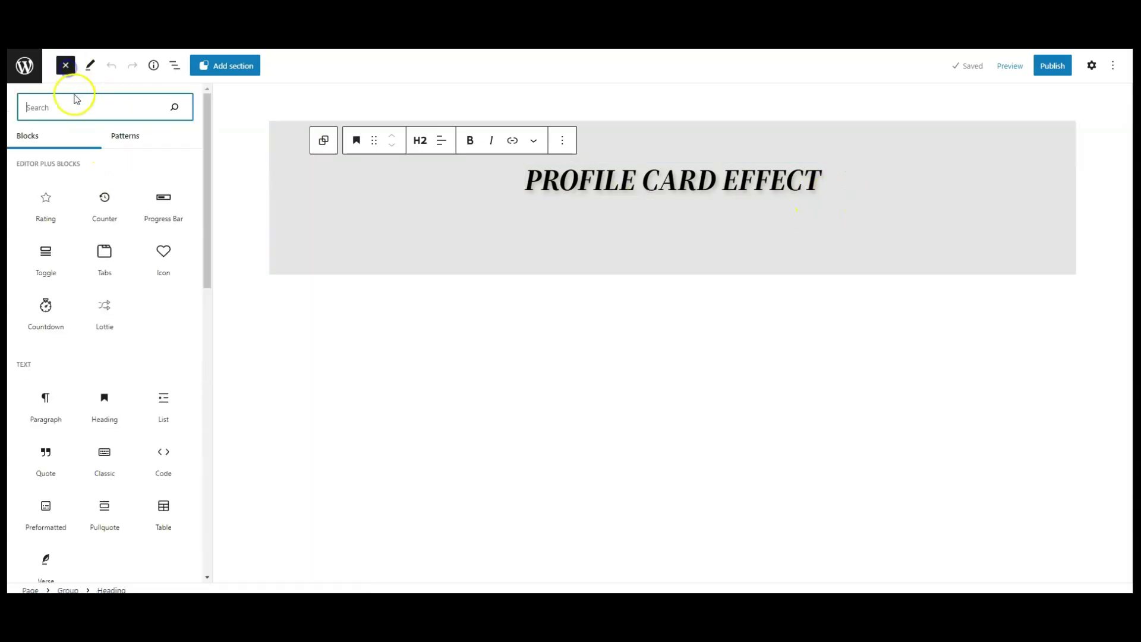
mouse_move(100, 189)
text(gr)
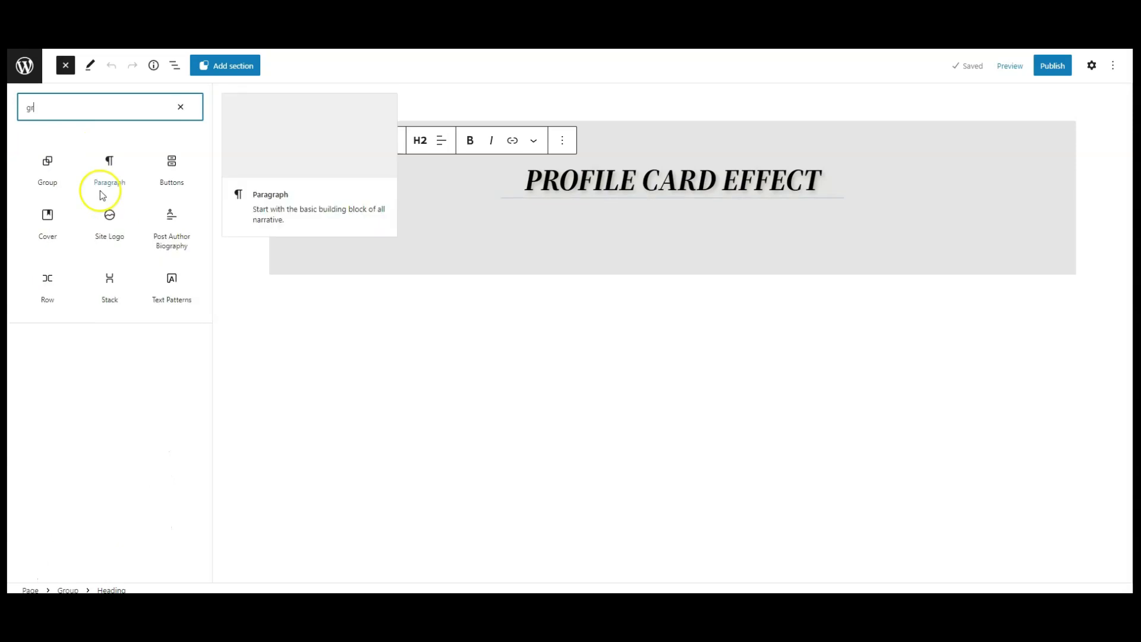
click(44, 179)
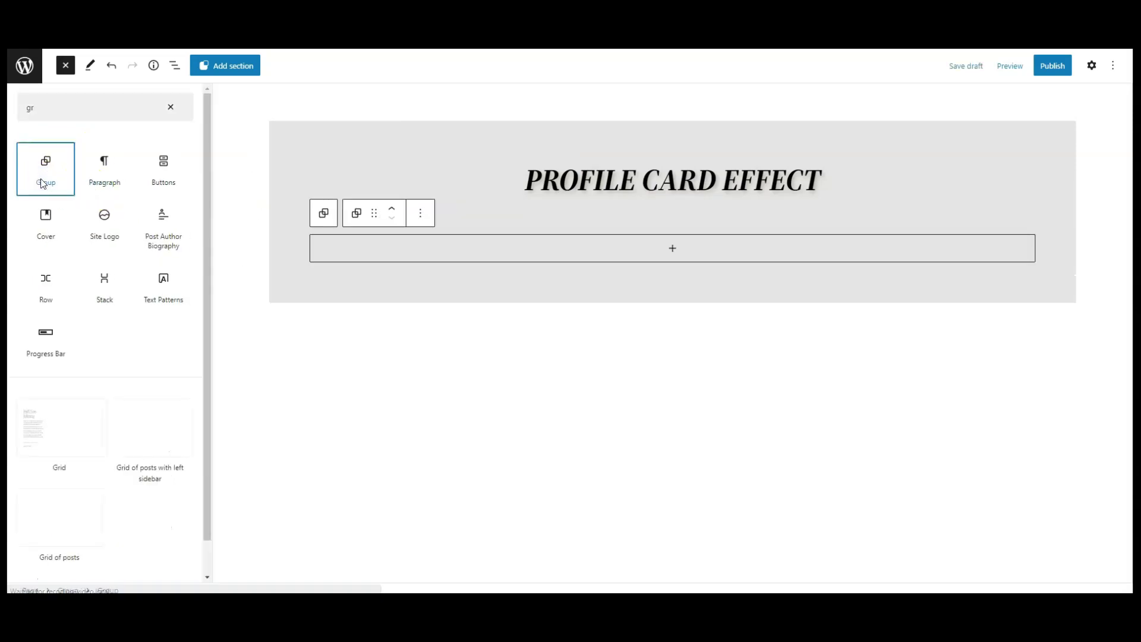
click(66, 66)
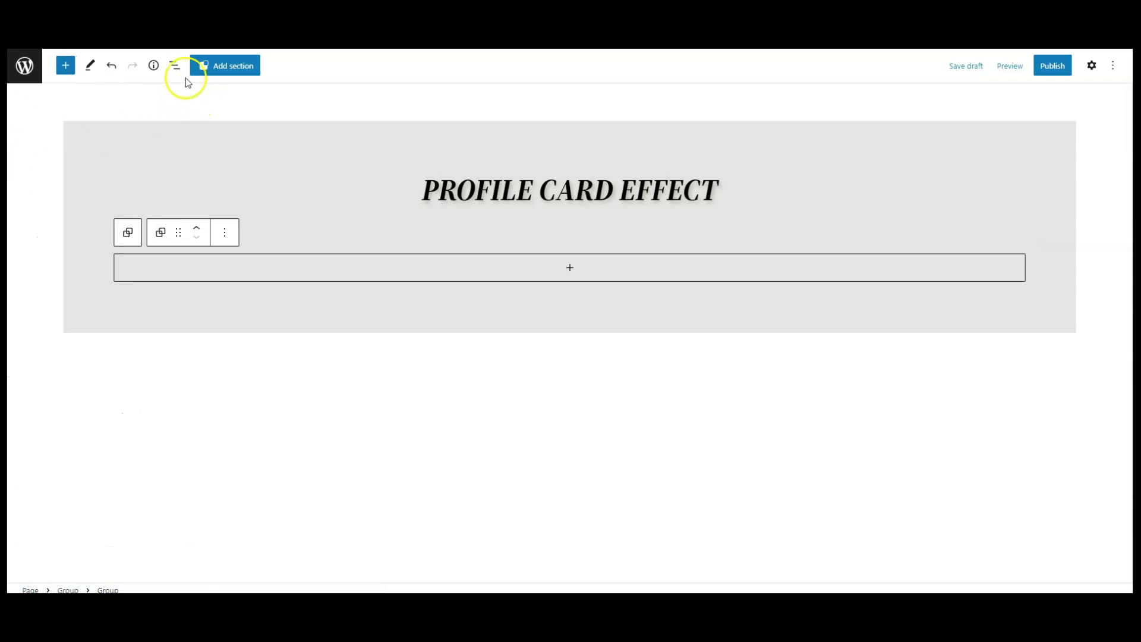
click(175, 66)
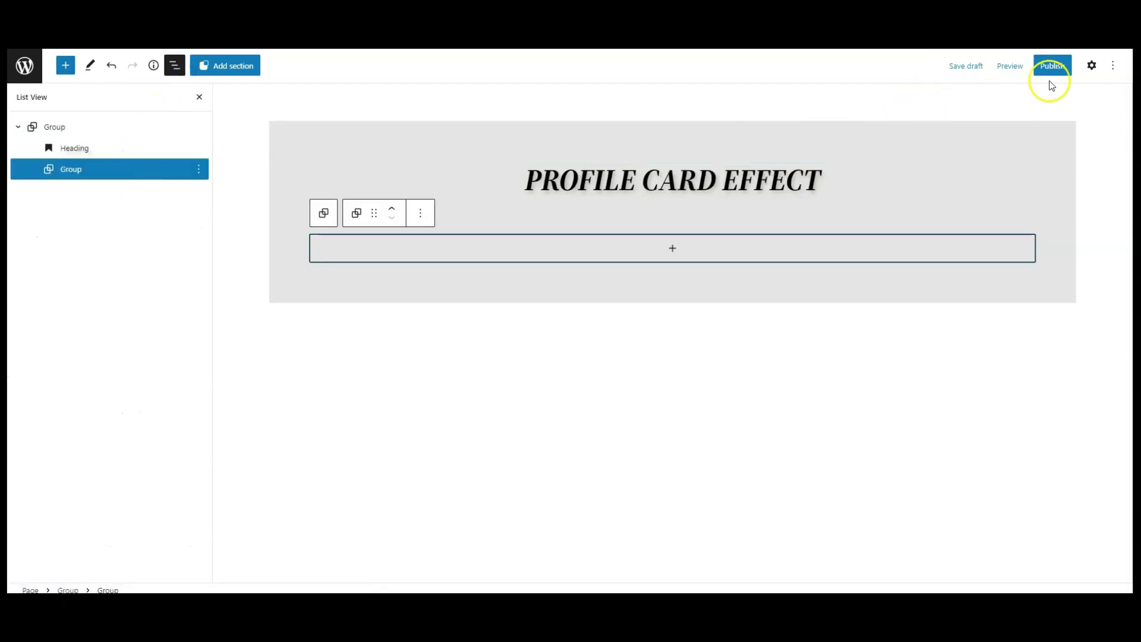
Set the inner group's width to 350 px.
click(1091, 65)
scroll(1080, 369, down, 5)
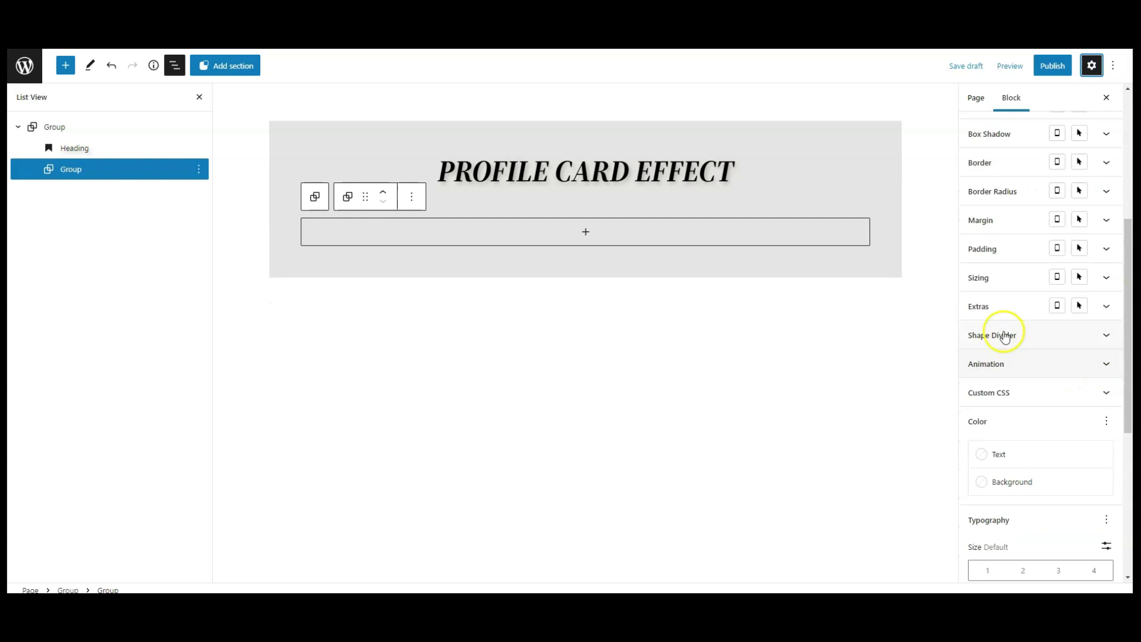
click(994, 280)
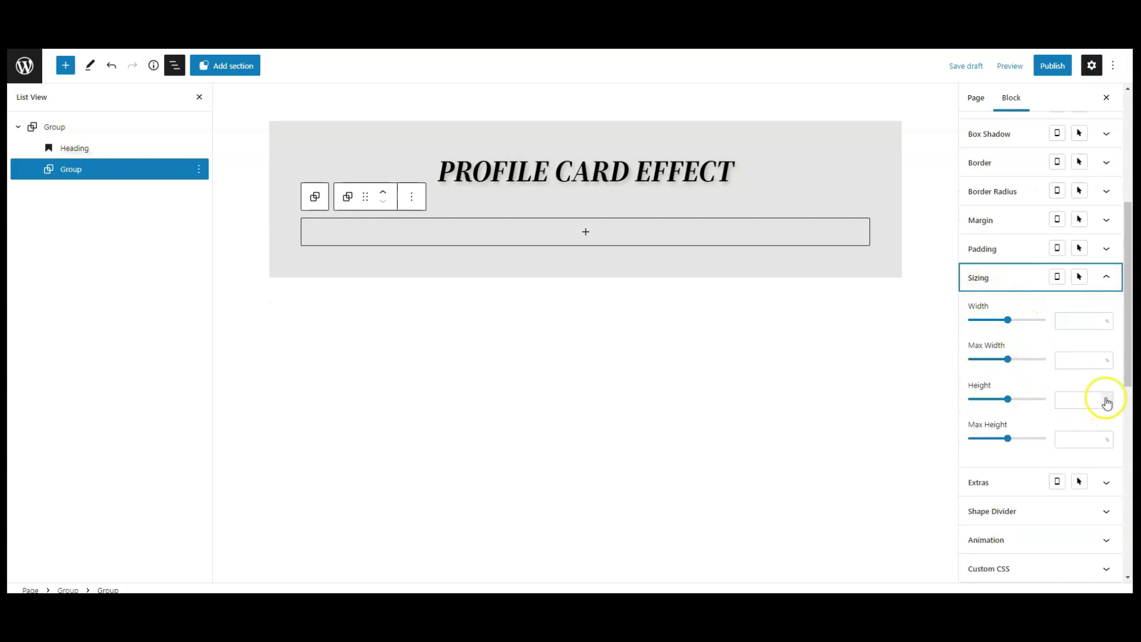
click(1107, 321)
click(1107, 339)
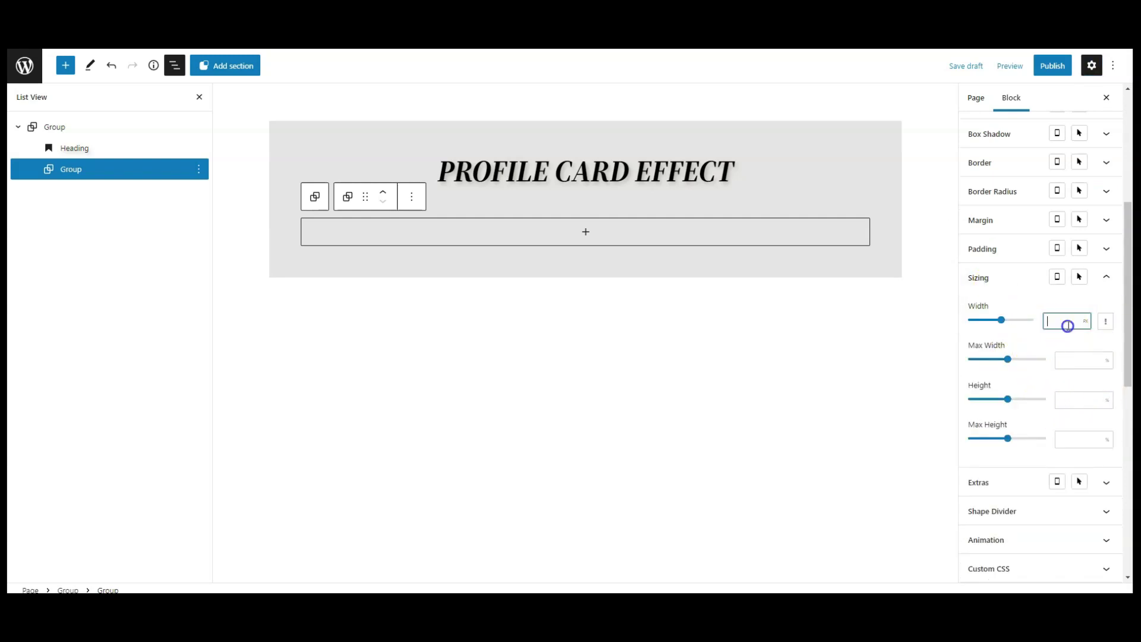
text(350)
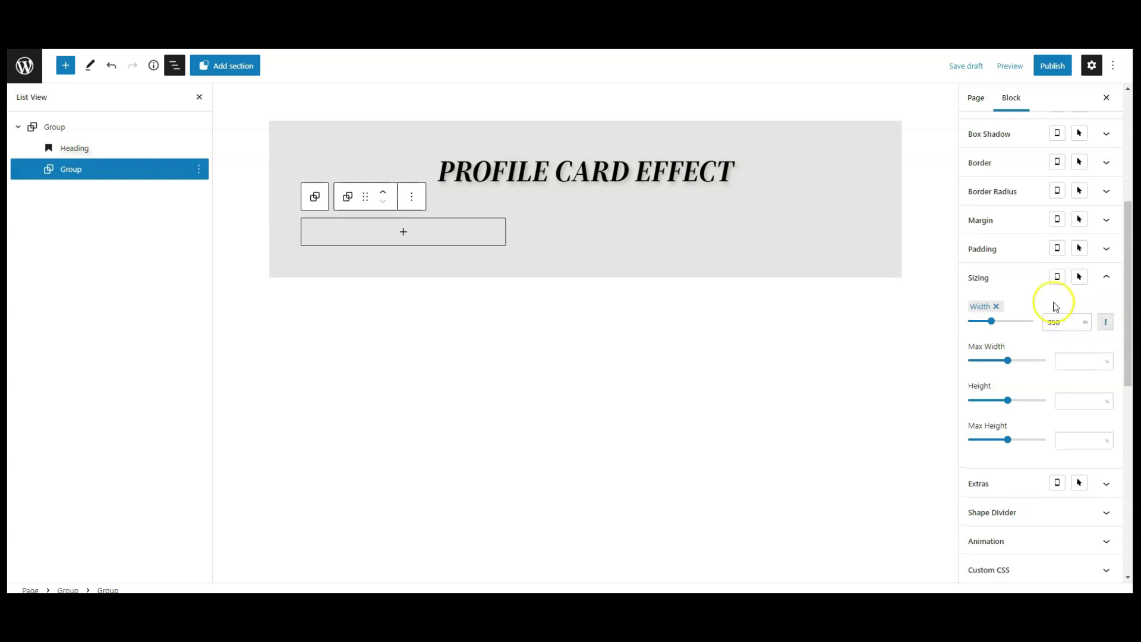
click(1051, 279)
Set the inner group's left and right margins to auto to centre it.
scroll(1047, 333, up, 1)
click(998, 289)
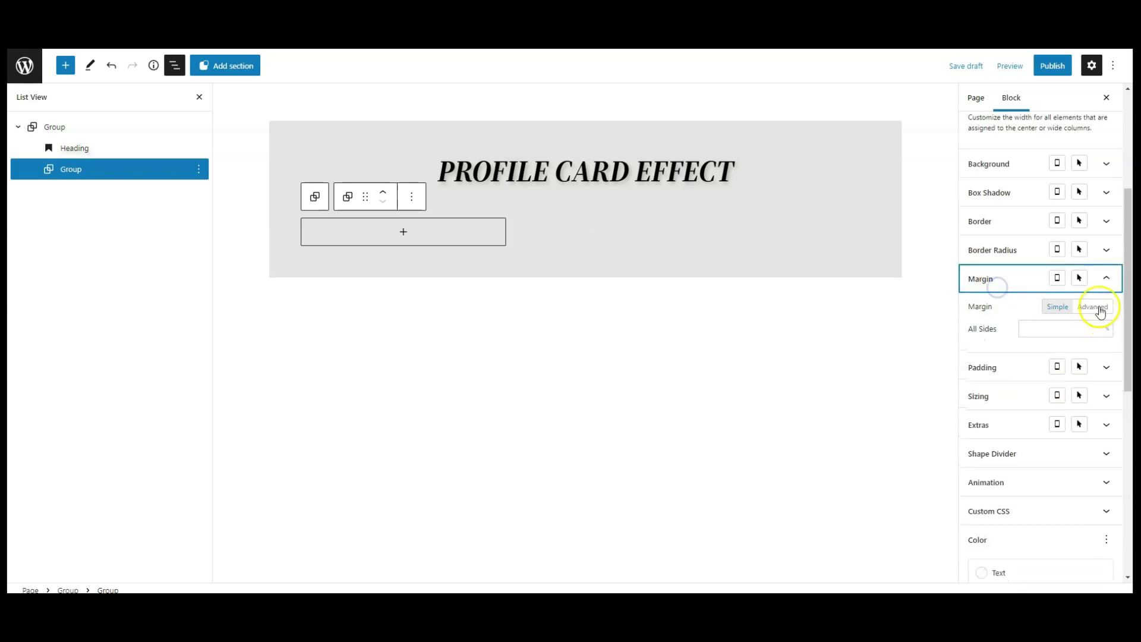
click(1092, 307)
click(973, 352)
click(973, 400)
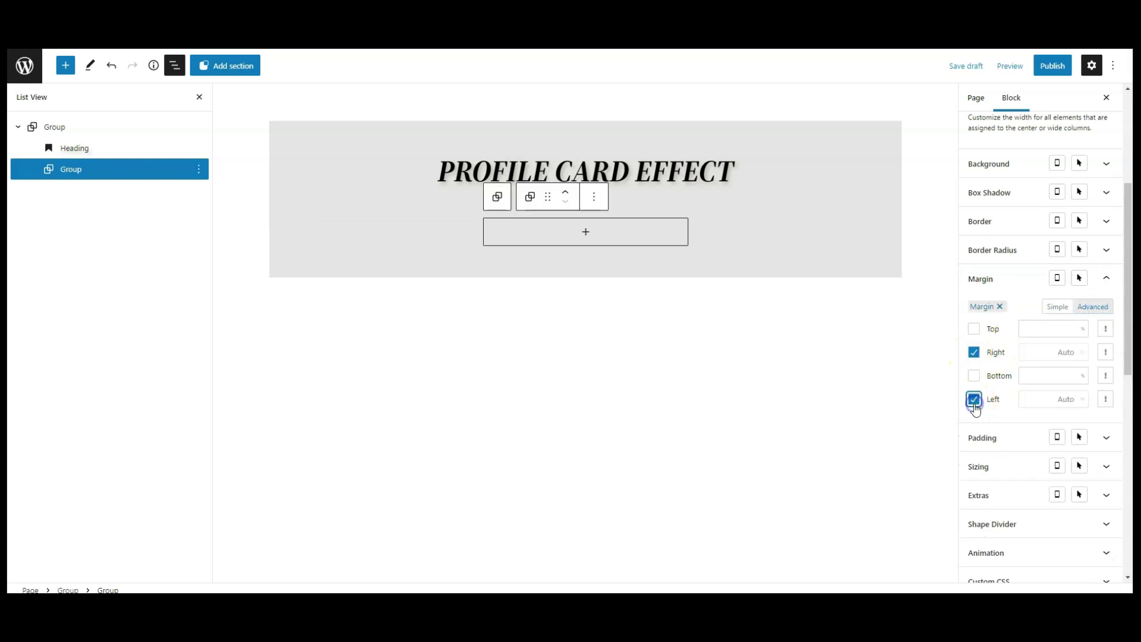
click(1013, 284)
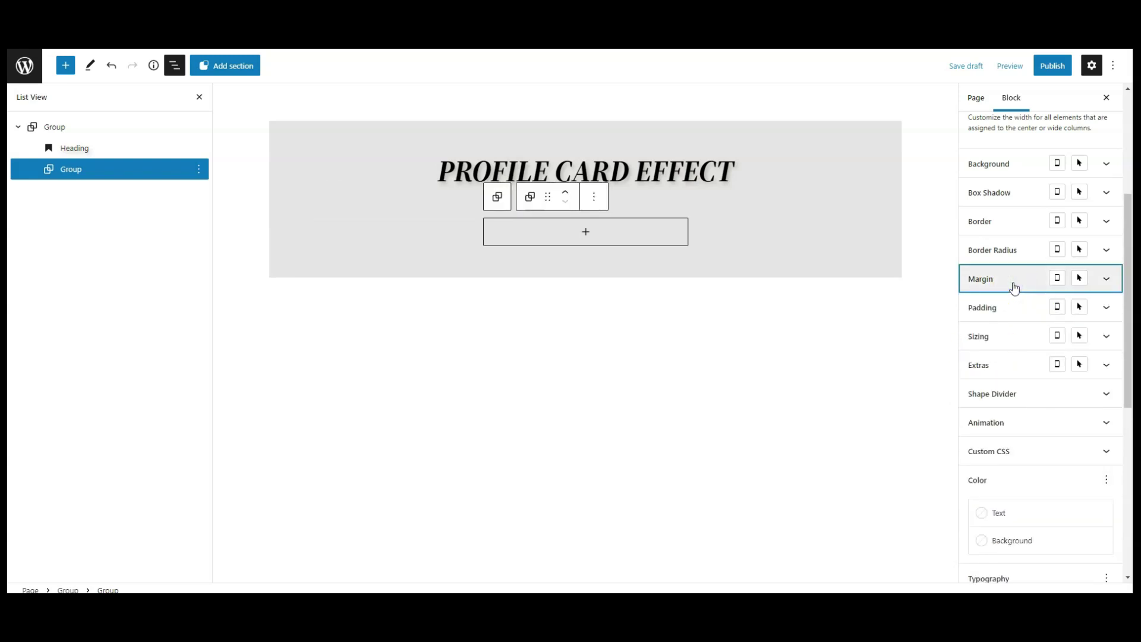
Add a nested Group with the red-backed profile photo as its background image.
click(585, 232)
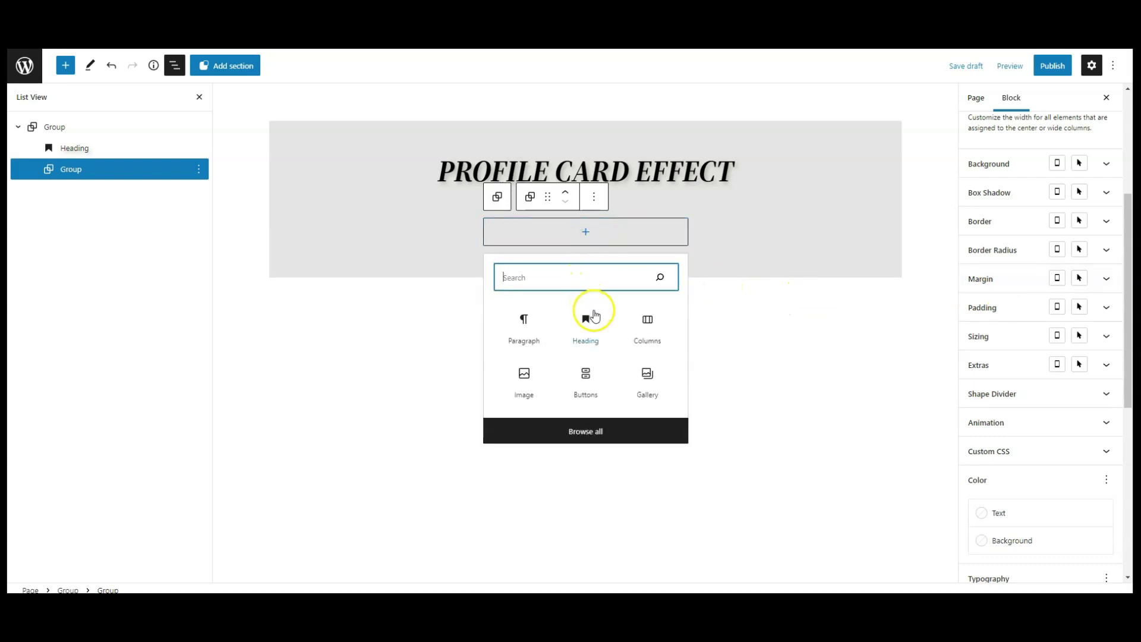
text(gr)
click(527, 330)
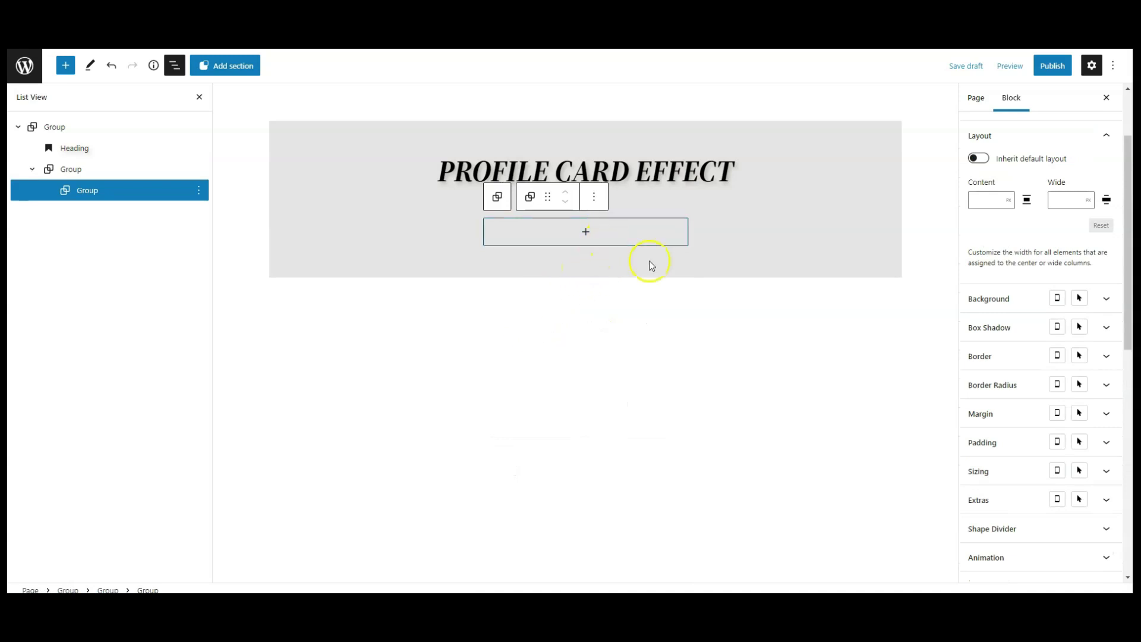
click(1001, 300)
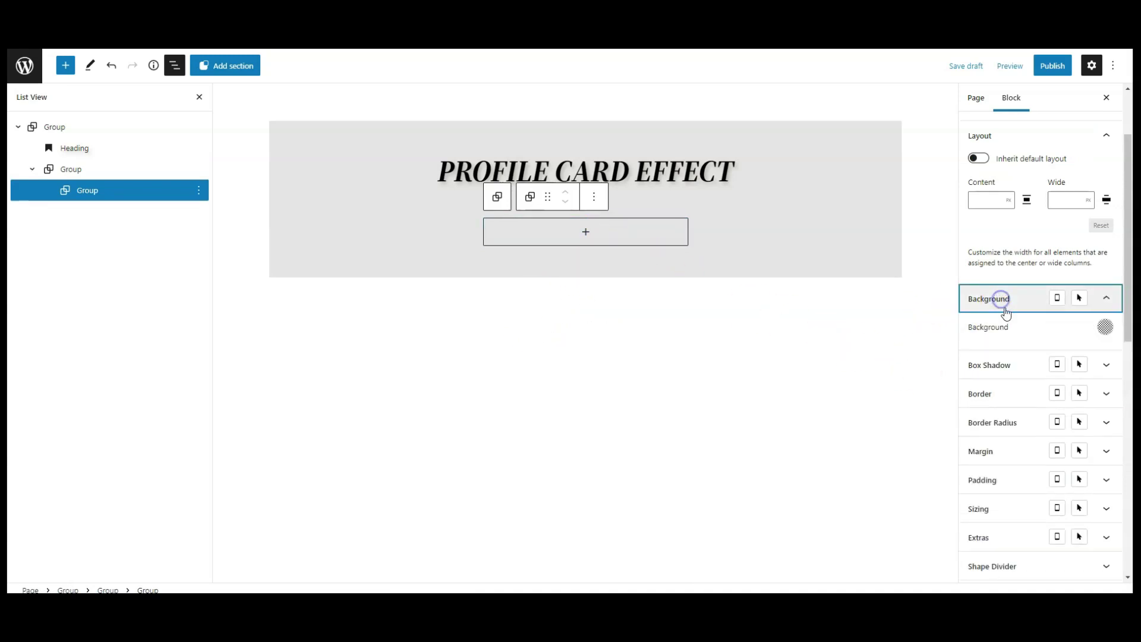
click(1104, 327)
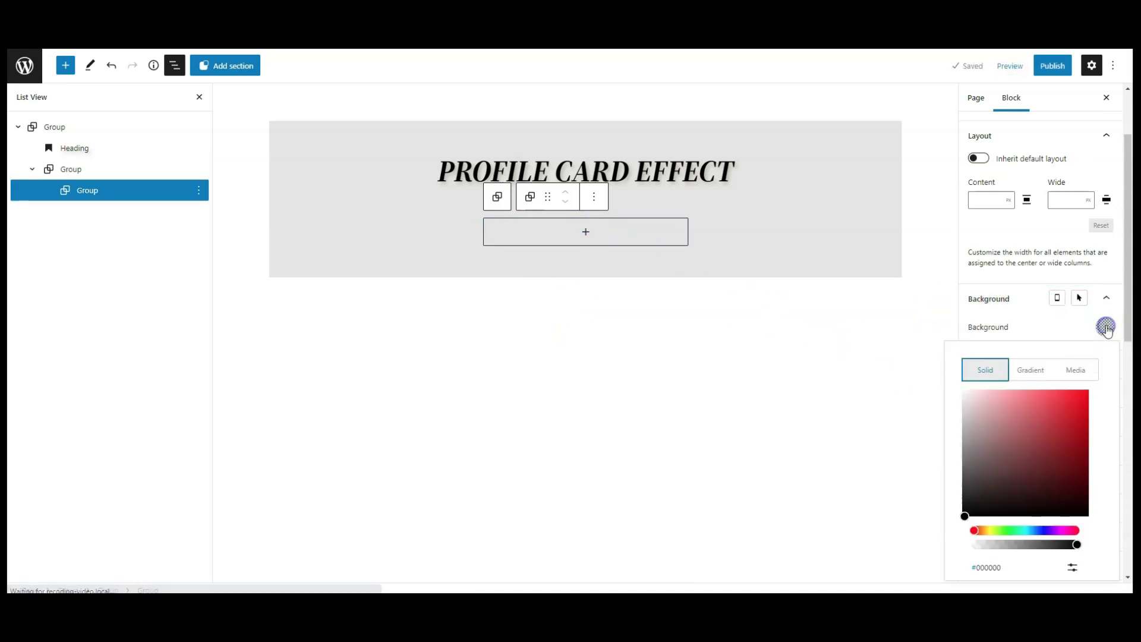
click(1074, 370)
scroll(1034, 357, down, 1)
click(1037, 386)
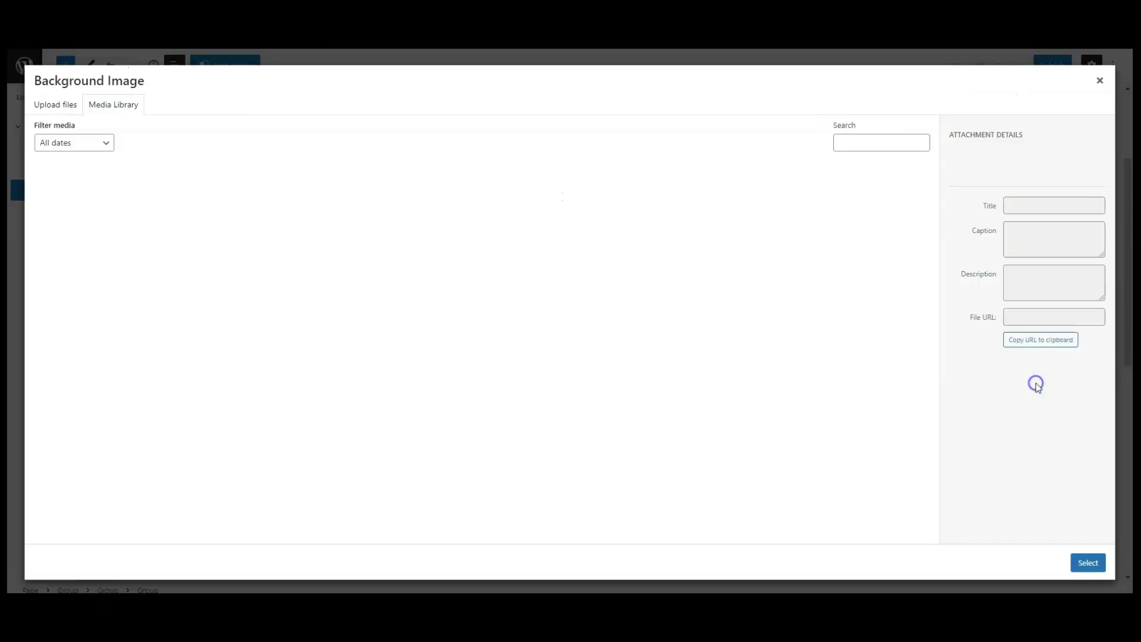
click(74, 203)
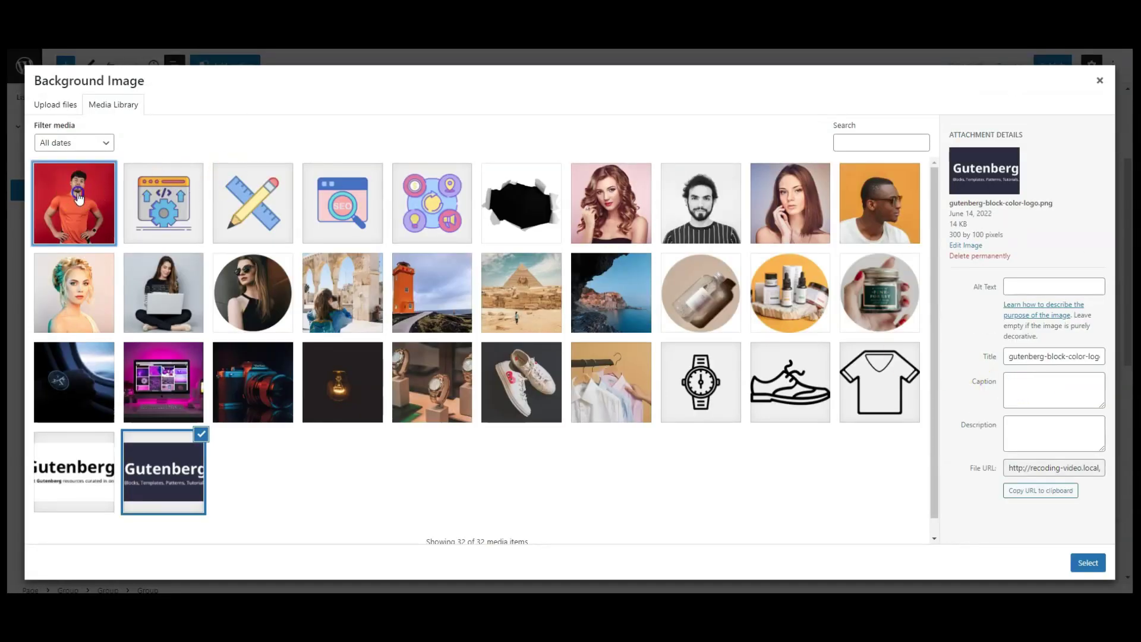
click(1085, 563)
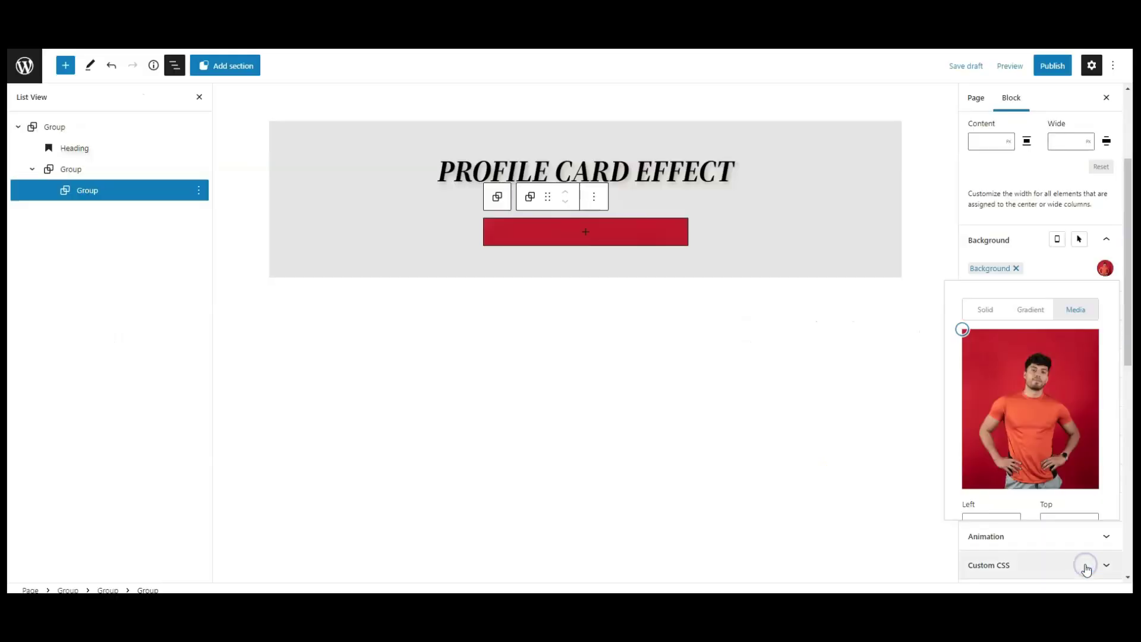
Make the background image cover-sized and positioned at 50% left and 50% top.
scroll(1040, 416, down, 1)
scroll(1041, 426, down, 1)
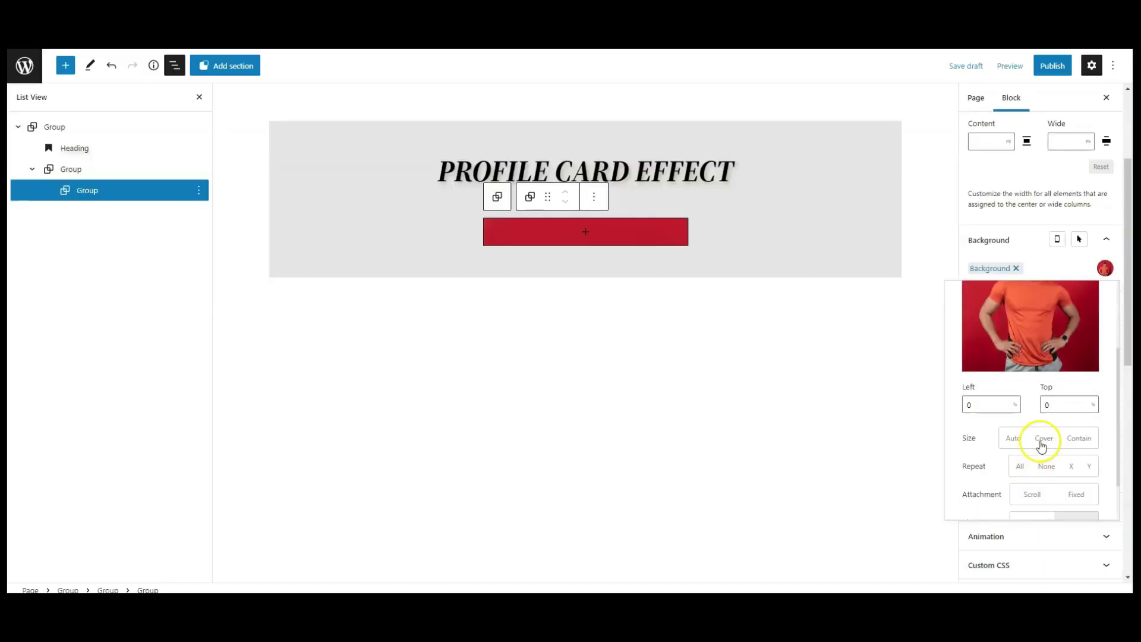
click(1041, 442)
drag(988, 411, 937, 405)
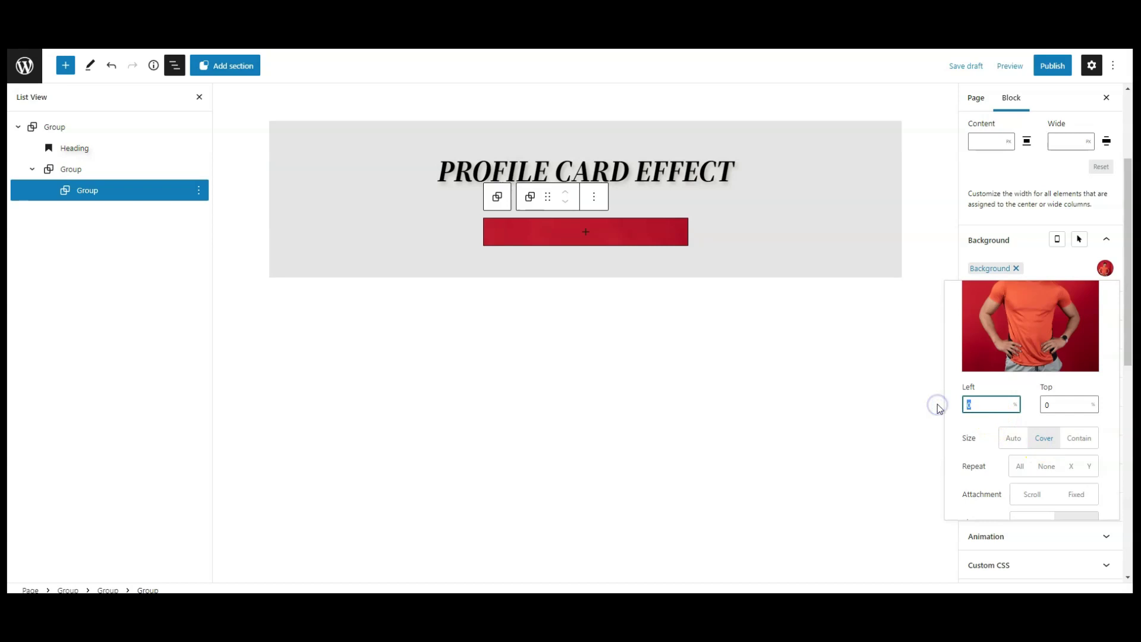
click(1046, 406)
text(50)
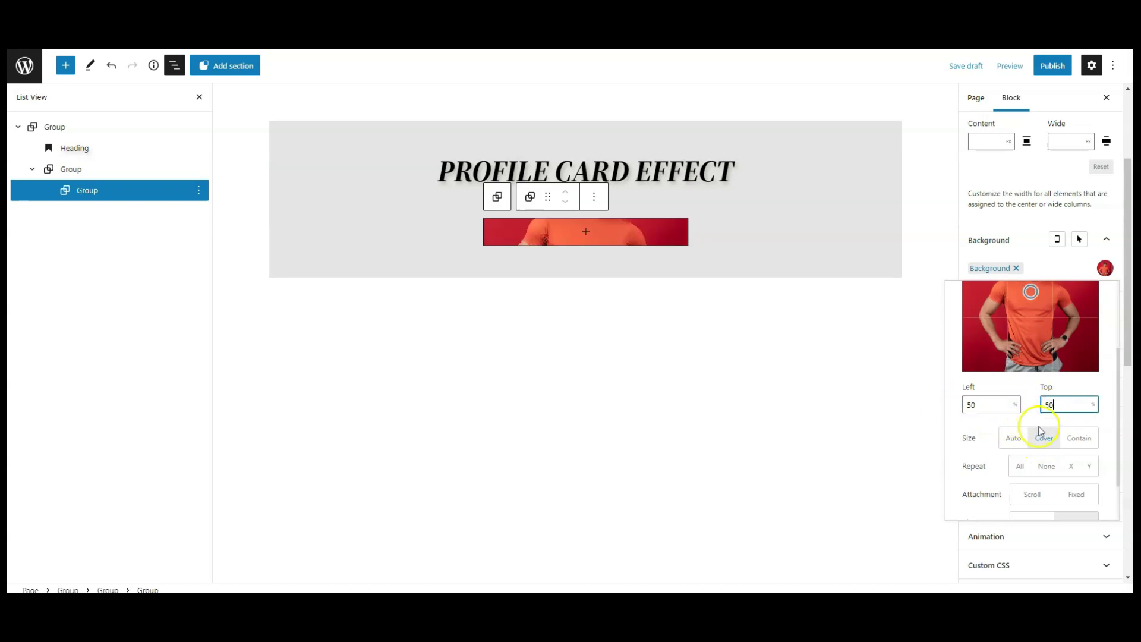
scroll(1042, 430, up, 1)
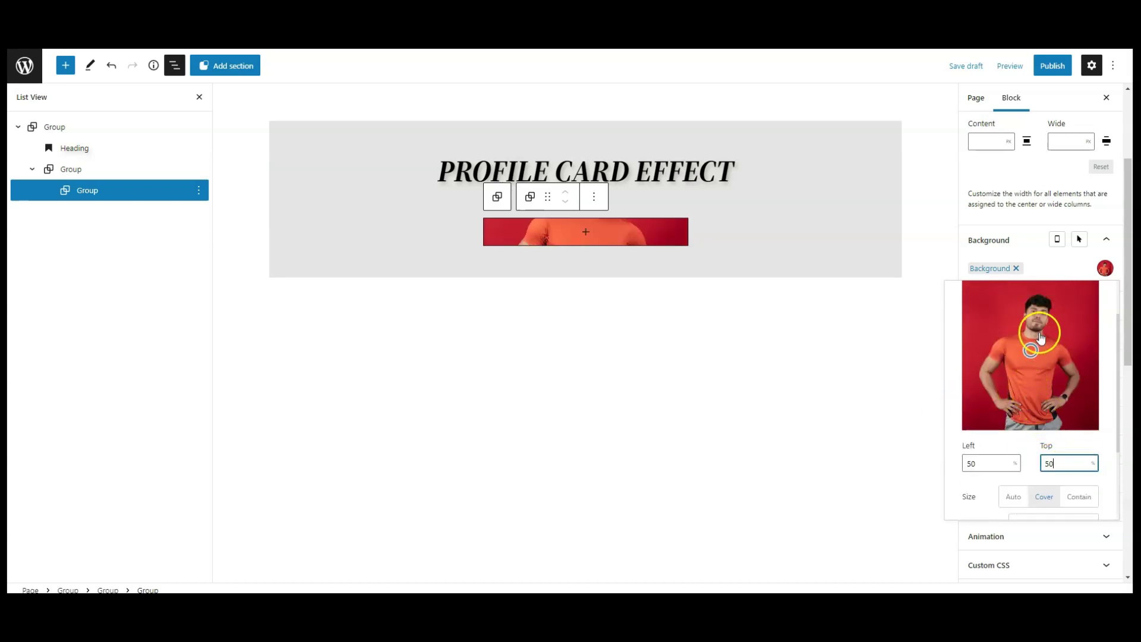
click(1002, 252)
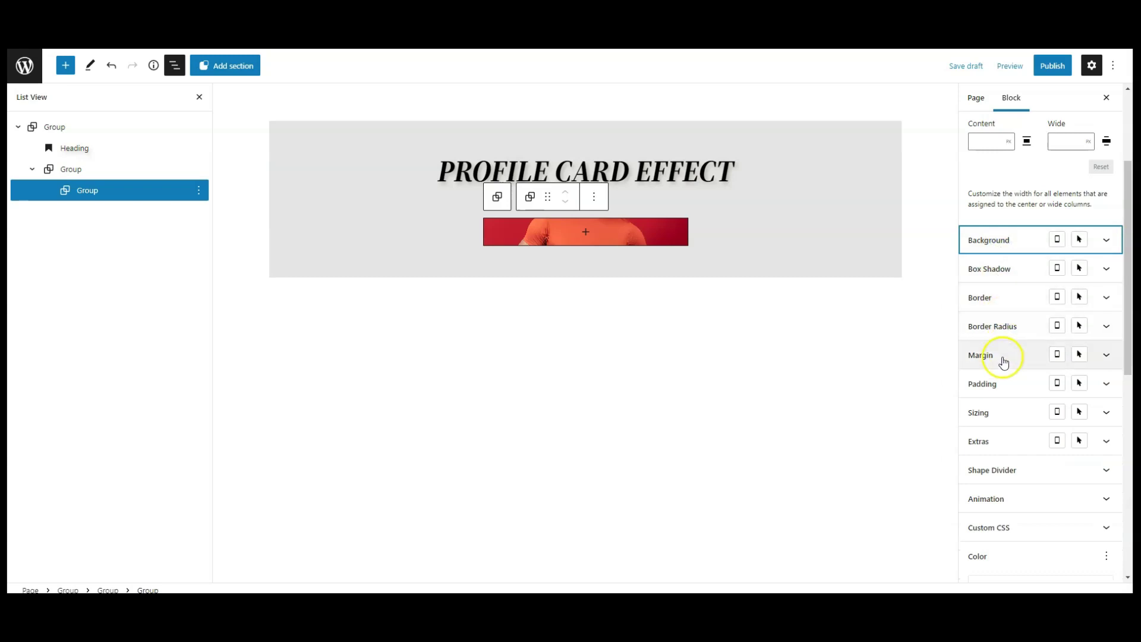
Set the photo group's height to 300 px.
click(990, 408)
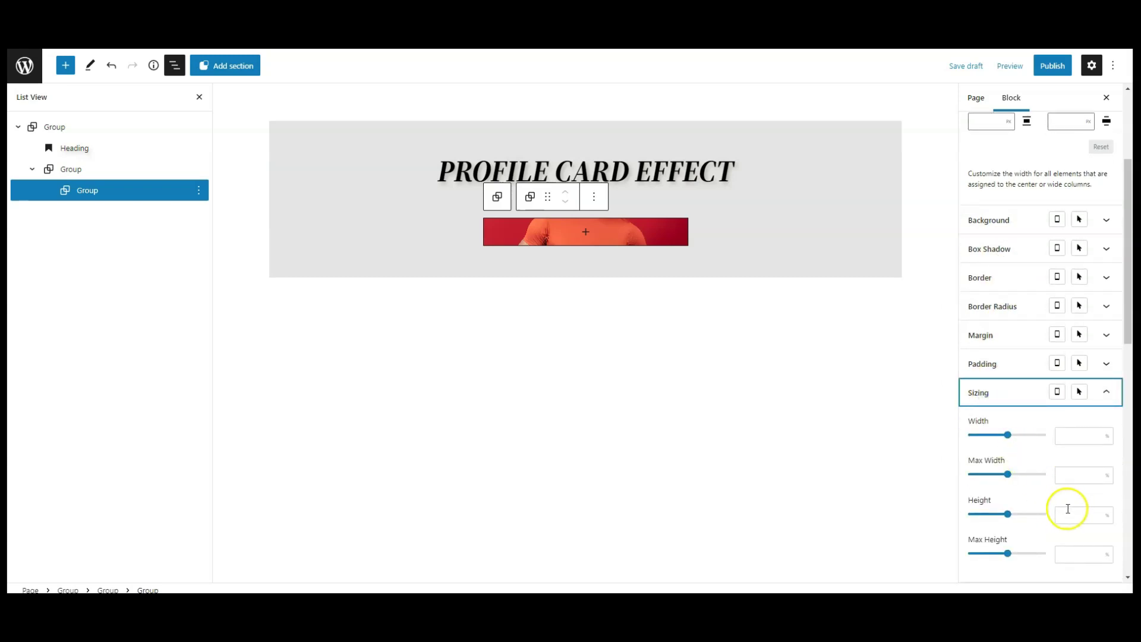
click(1108, 519)
click(1109, 521)
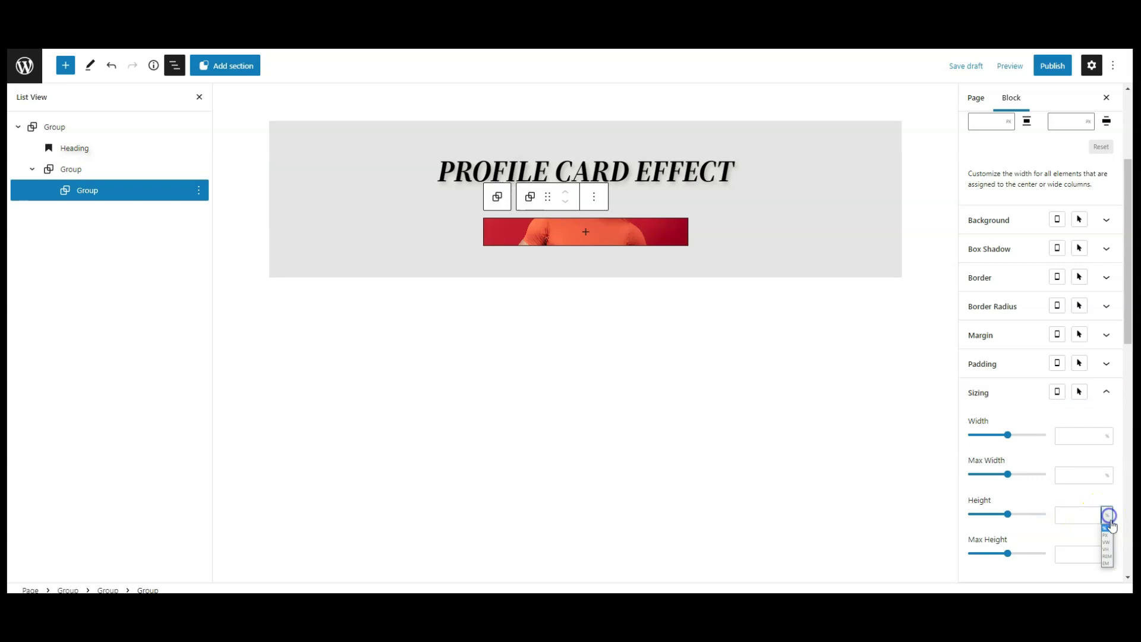
click(1108, 536)
text(300)
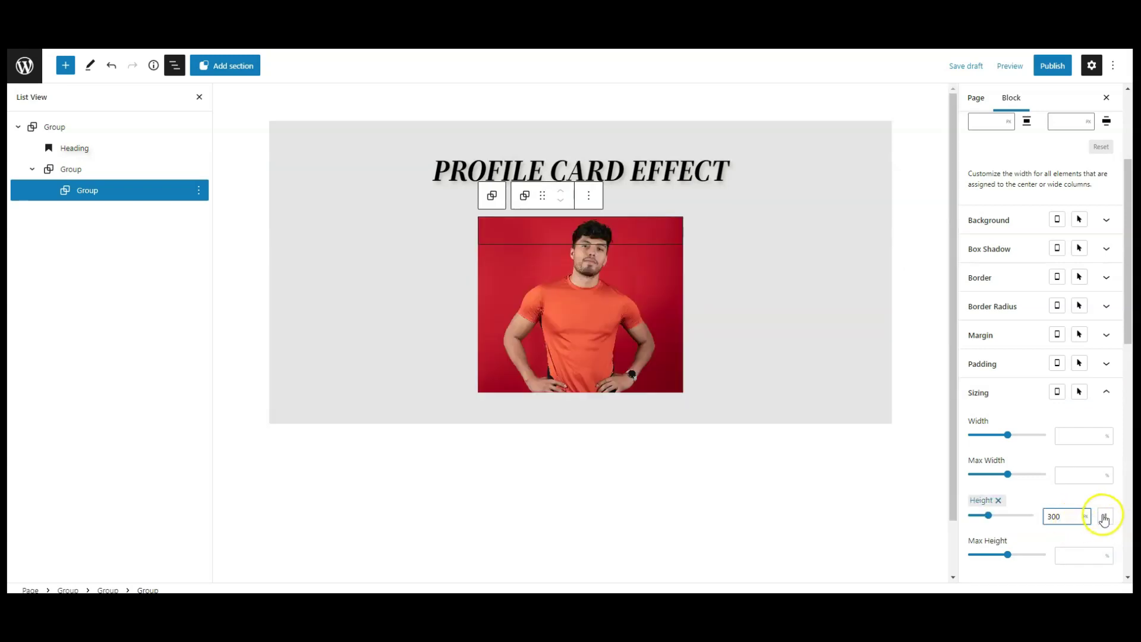
click(993, 399)
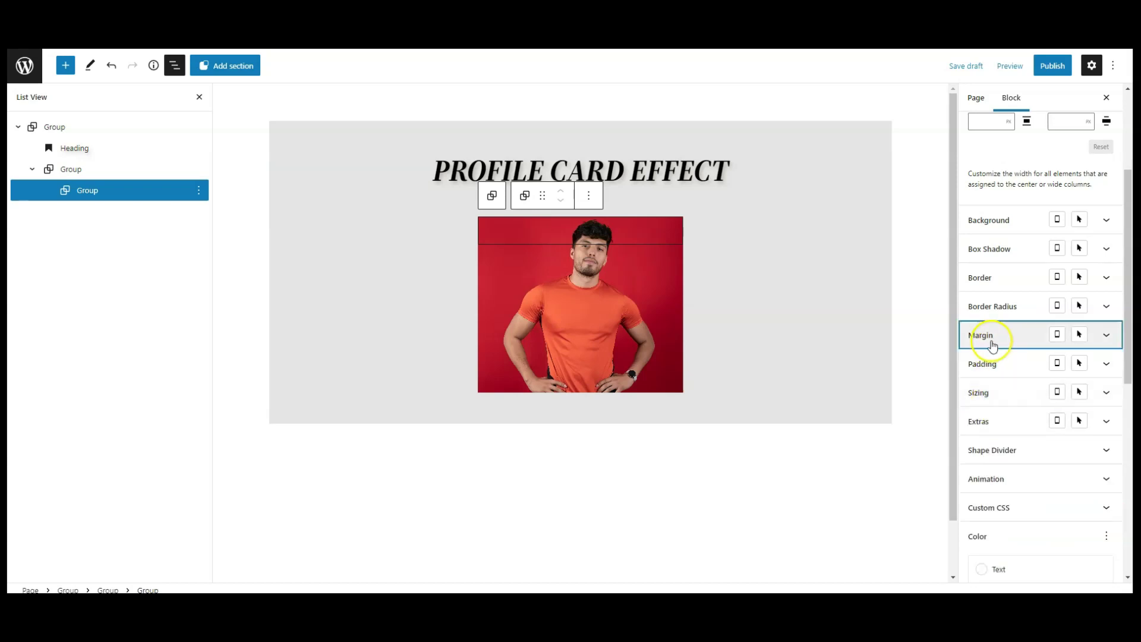
Check the group's margin is 0 and reselect the inner Group in List View.
click(993, 336)
click(1071, 384)
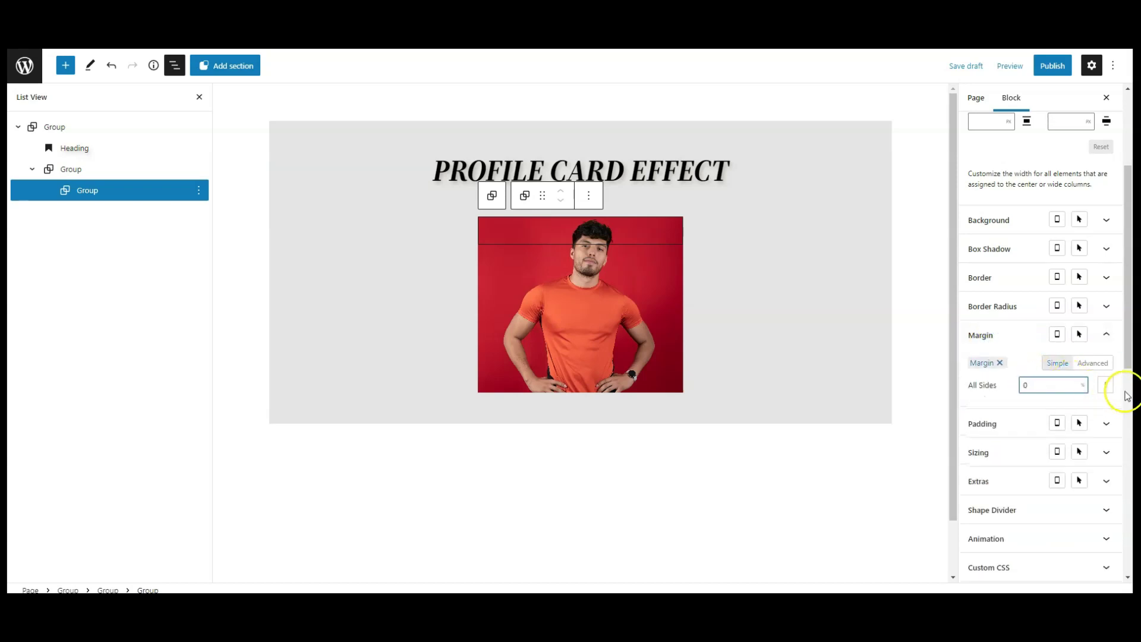
click(984, 335)
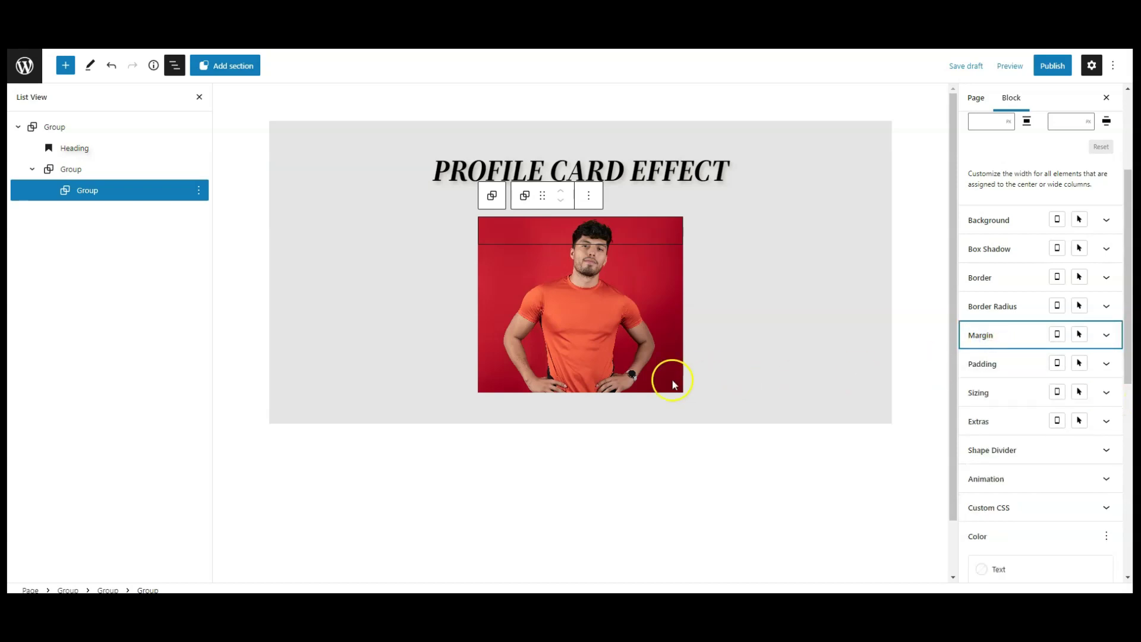
click(89, 191)
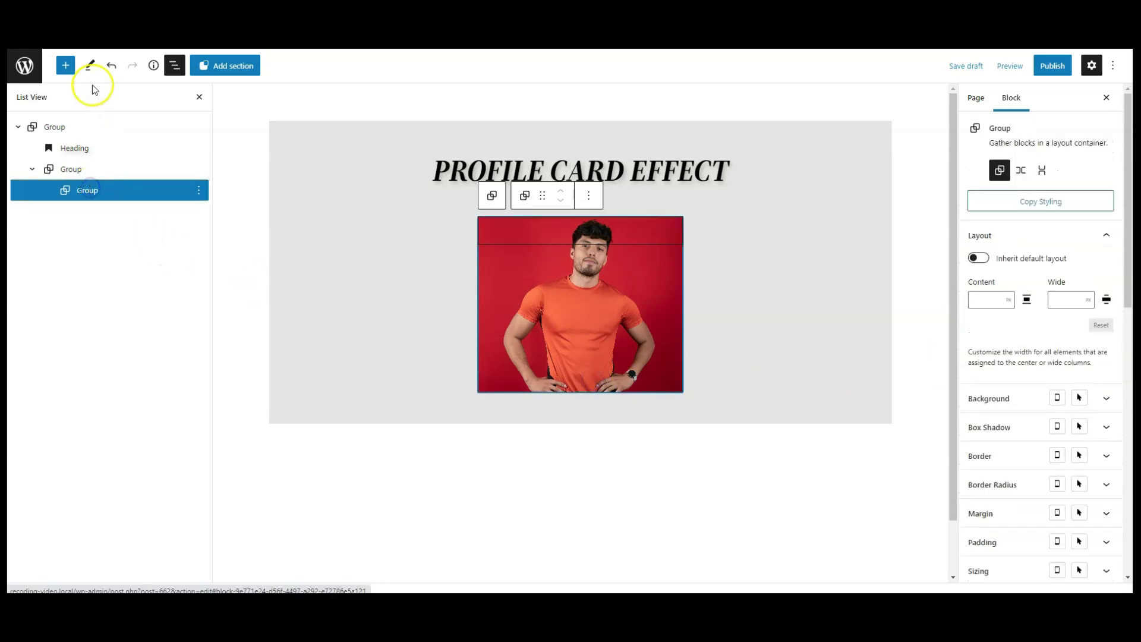
Insert a Group block below the photo and give it a white background.
click(65, 65)
text(gr)
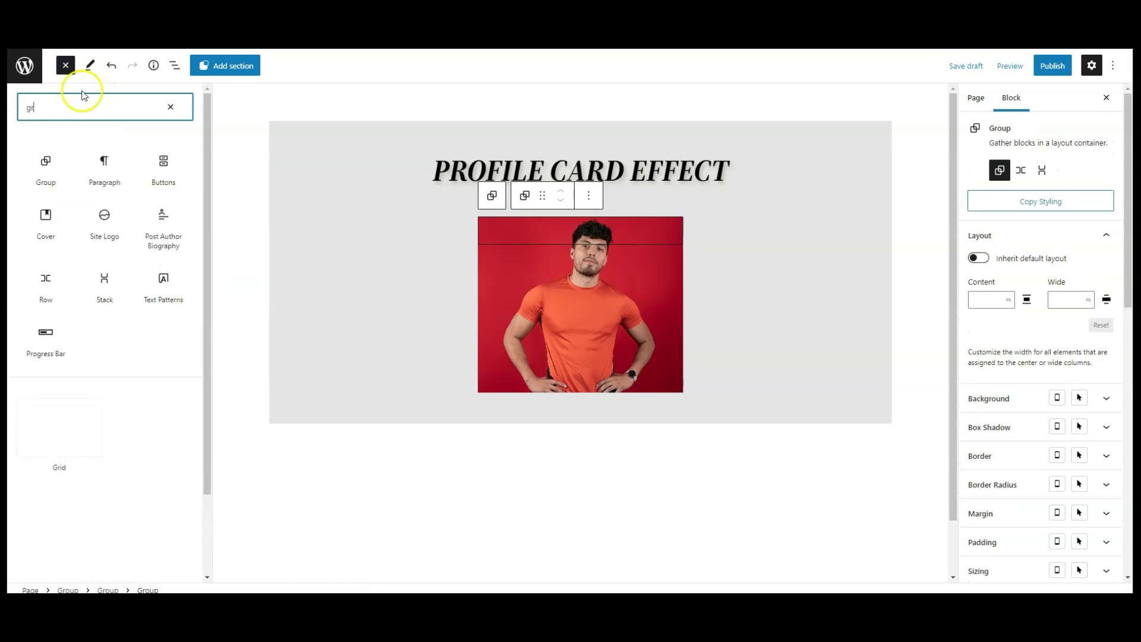
click(44, 165)
click(65, 67)
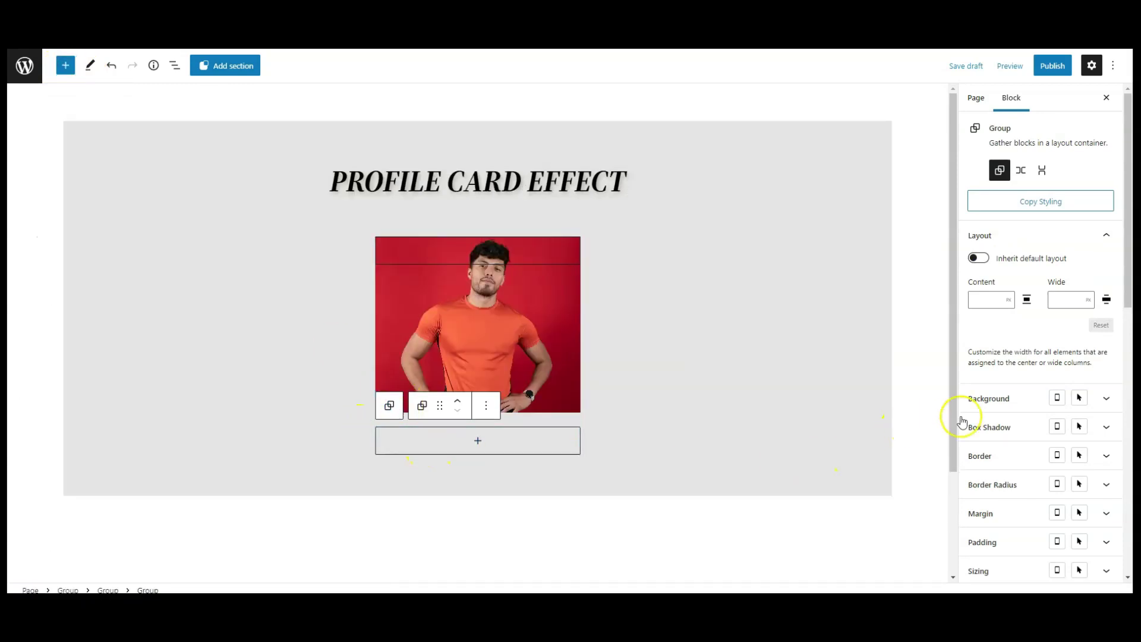
click(980, 398)
click(1104, 427)
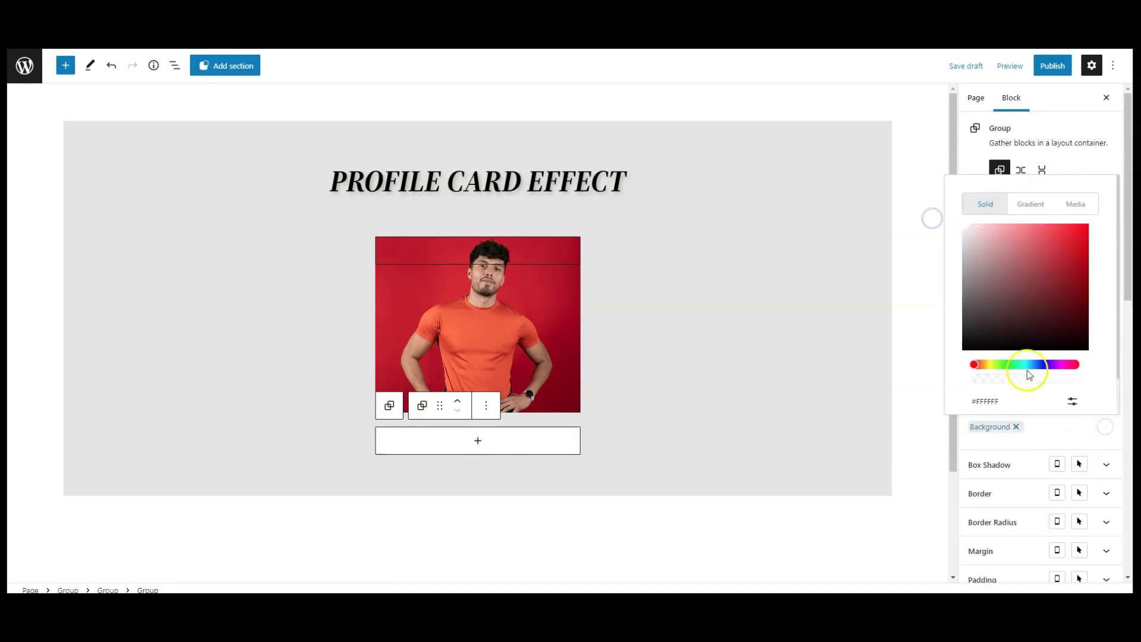
click(1104, 427)
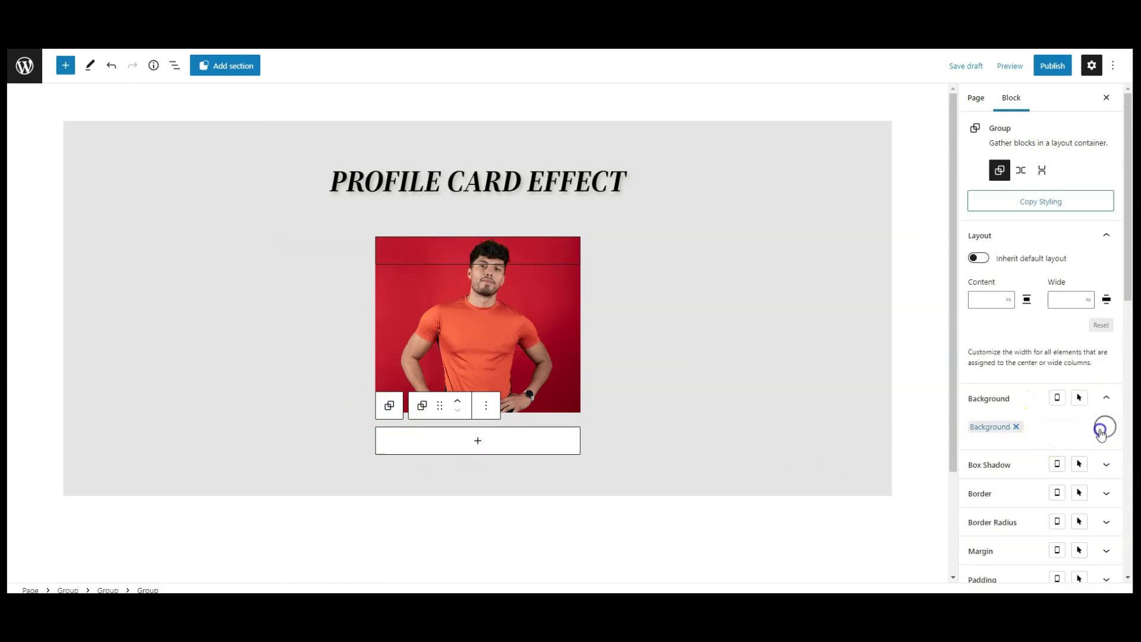
click(986, 397)
Set the white group's height to 300 px.
scroll(1037, 497, down, 2)
scroll(1037, 497, down, 2)
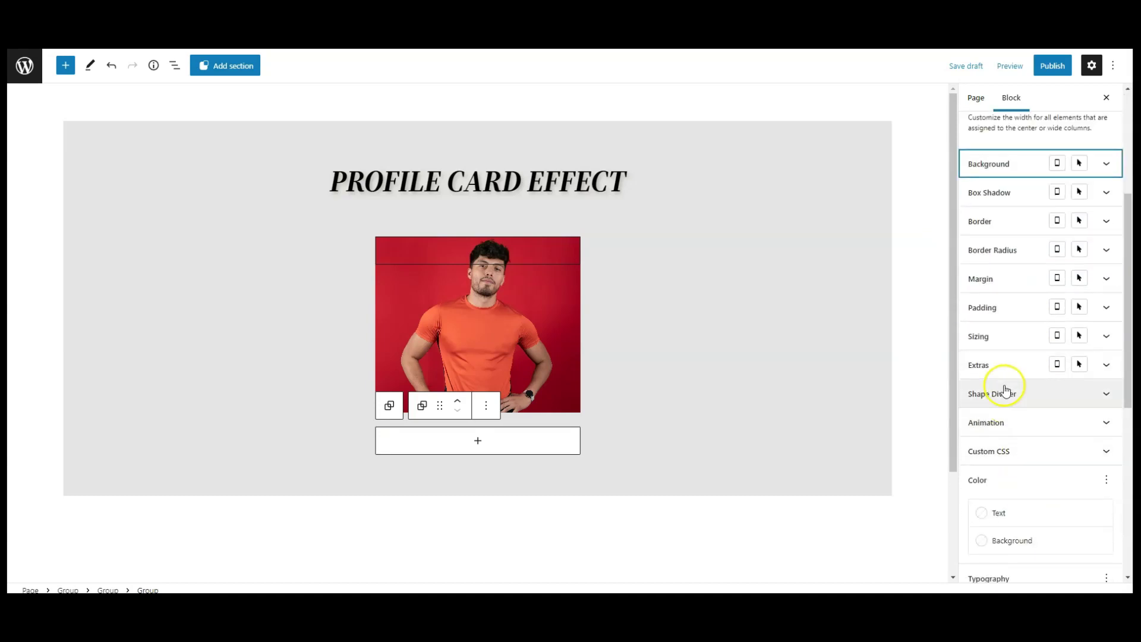
click(1005, 336)
click(1107, 463)
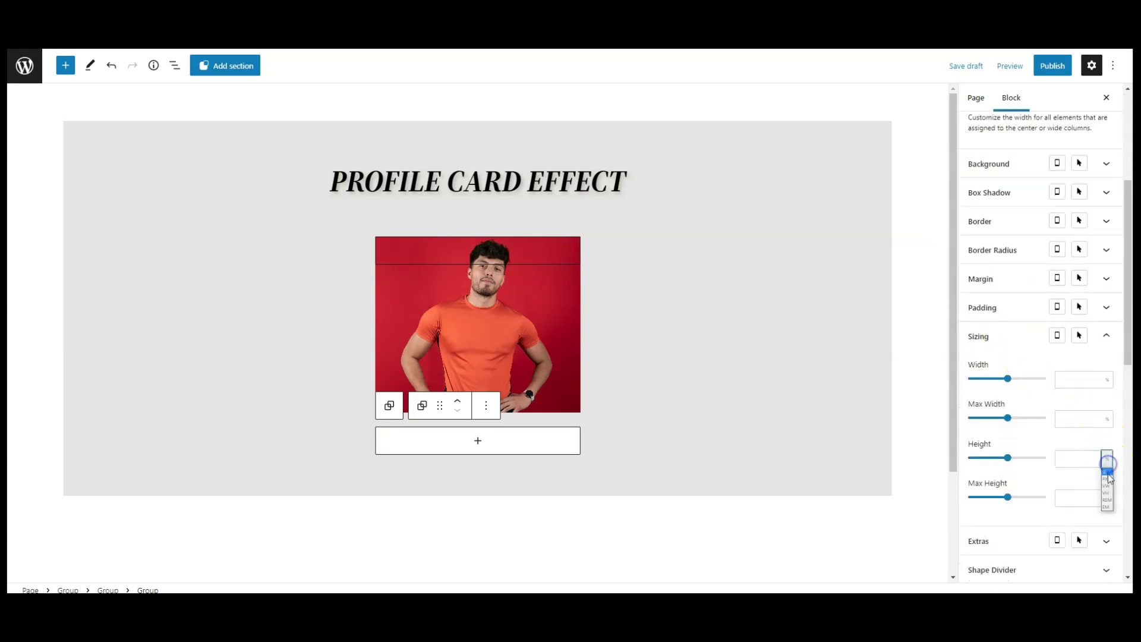
click(1109, 480)
click(1066, 464)
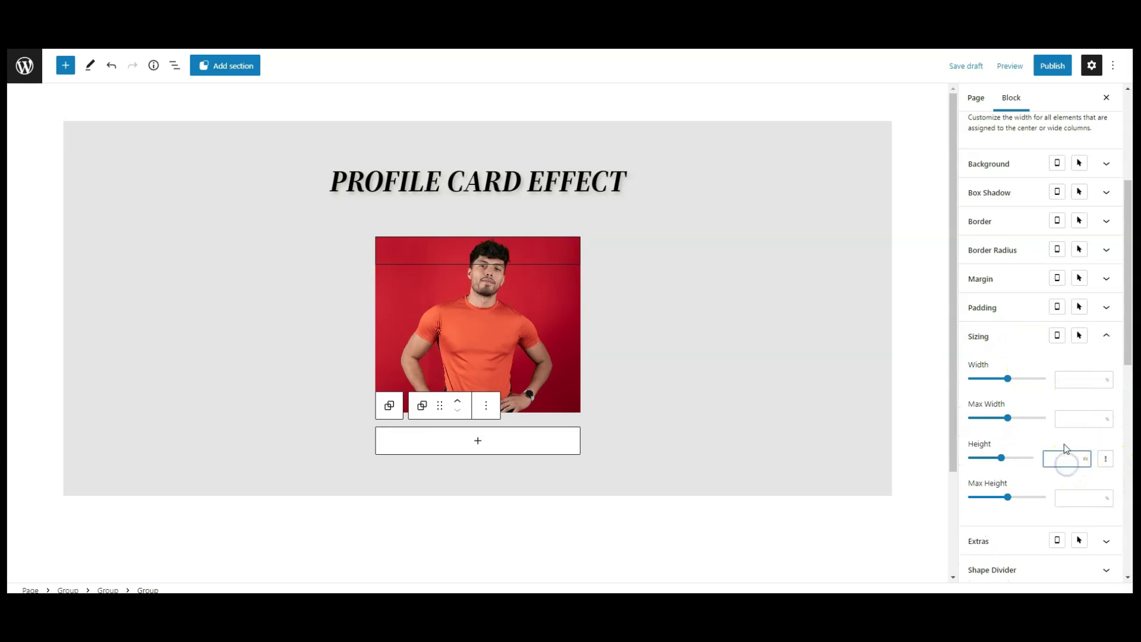
text(300)
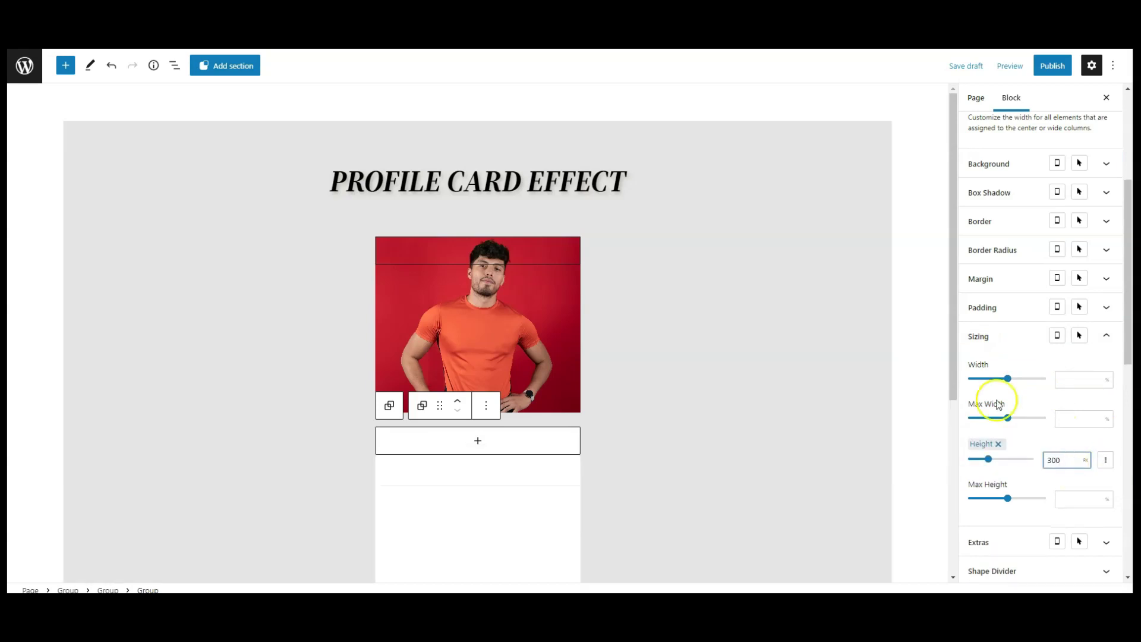
scroll(764, 366, down, 2)
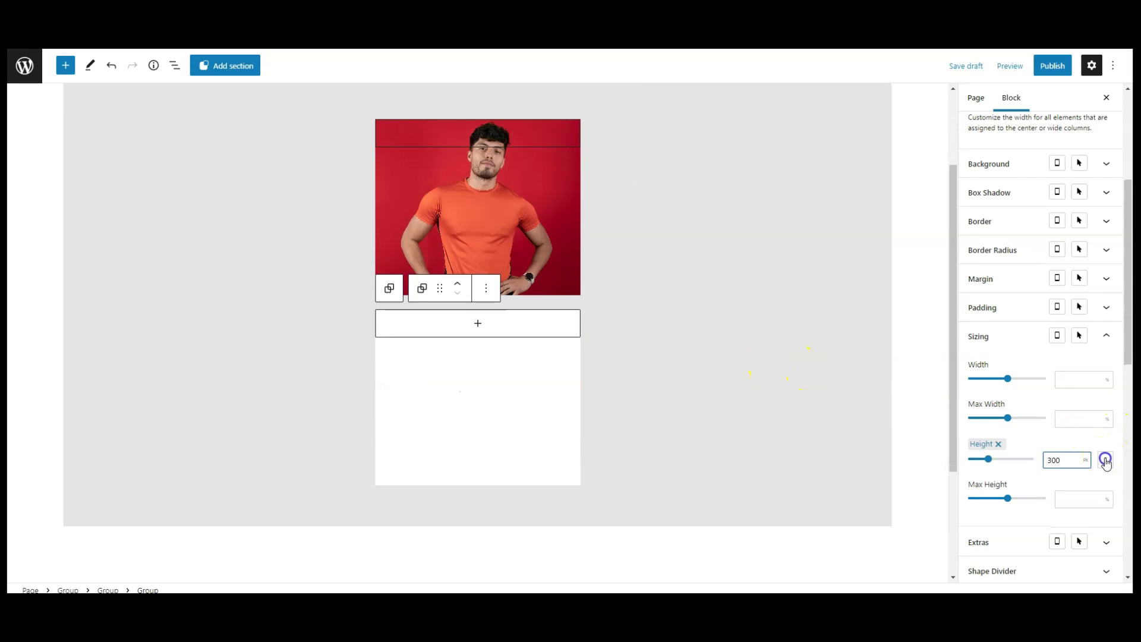
click(991, 336)
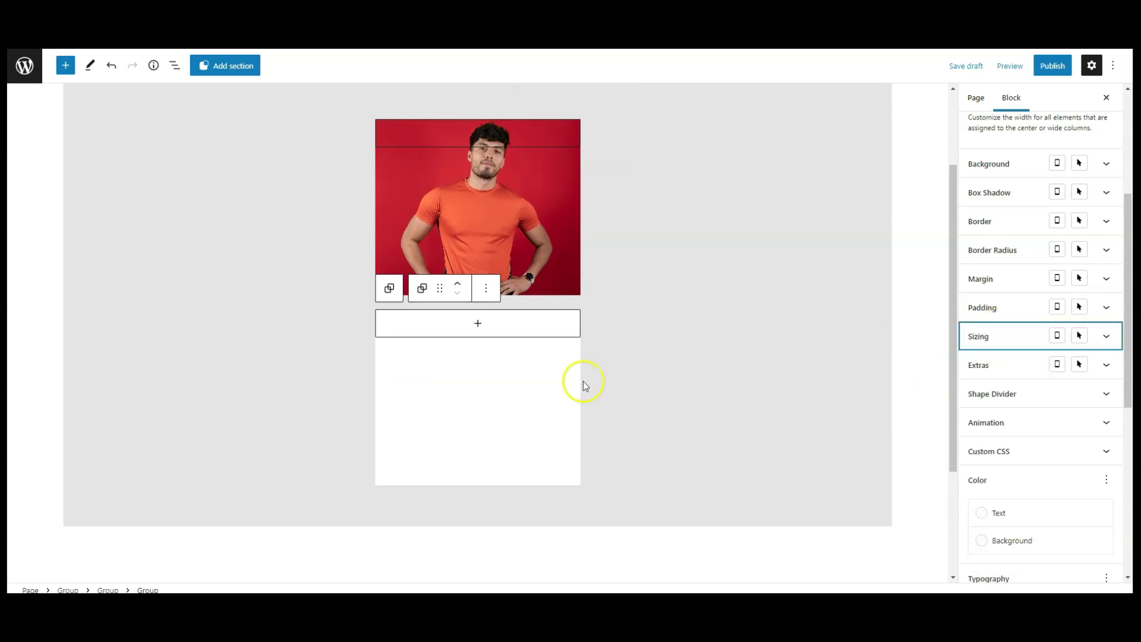
click(480, 326)
Add a heading with the profile name, sized 25 and centred.
click(473, 418)
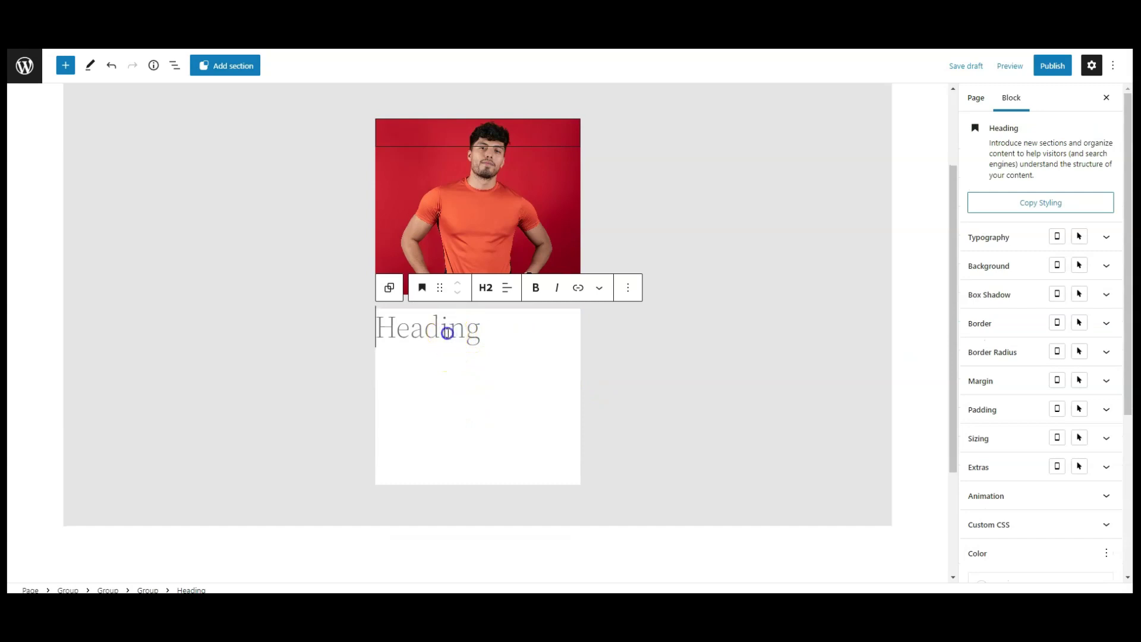
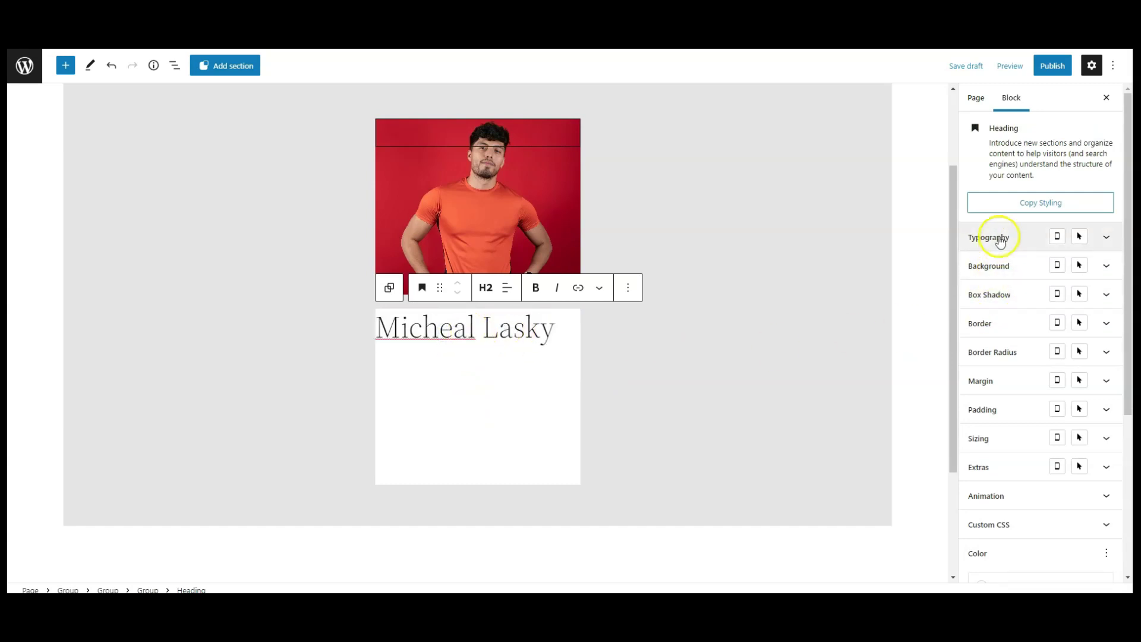
click(998, 236)
click(1055, 302)
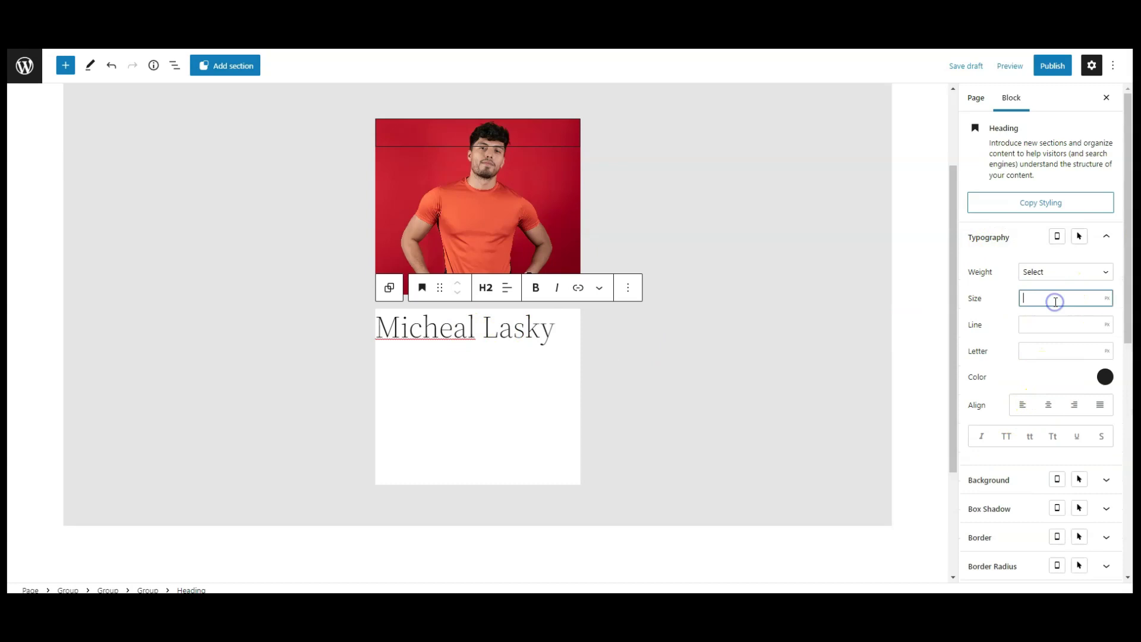
text(25)
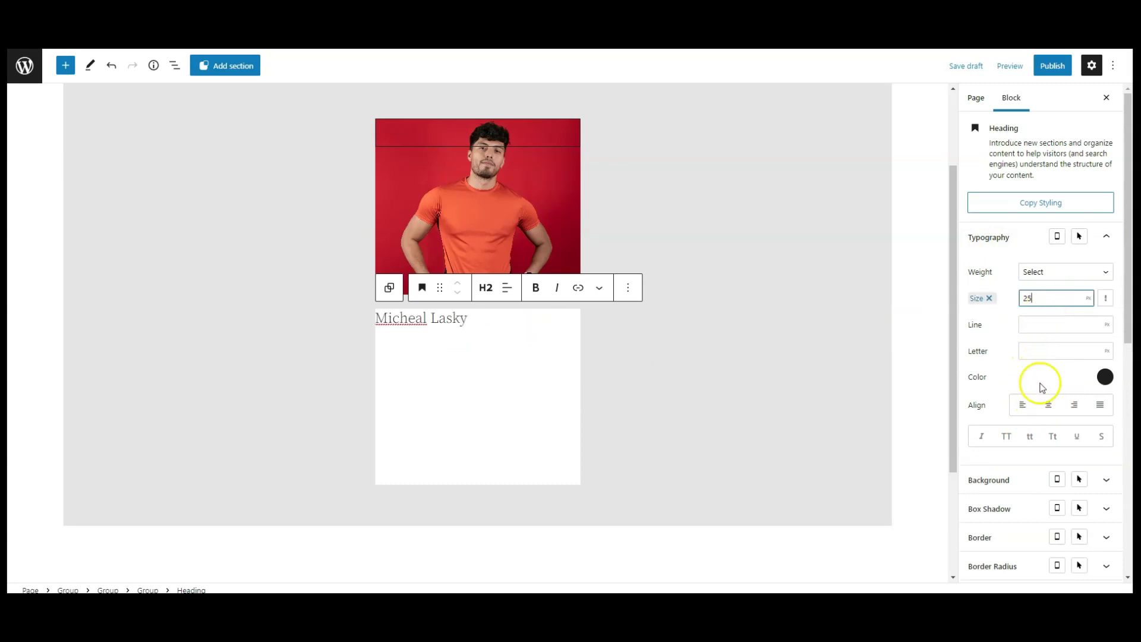
click(1047, 406)
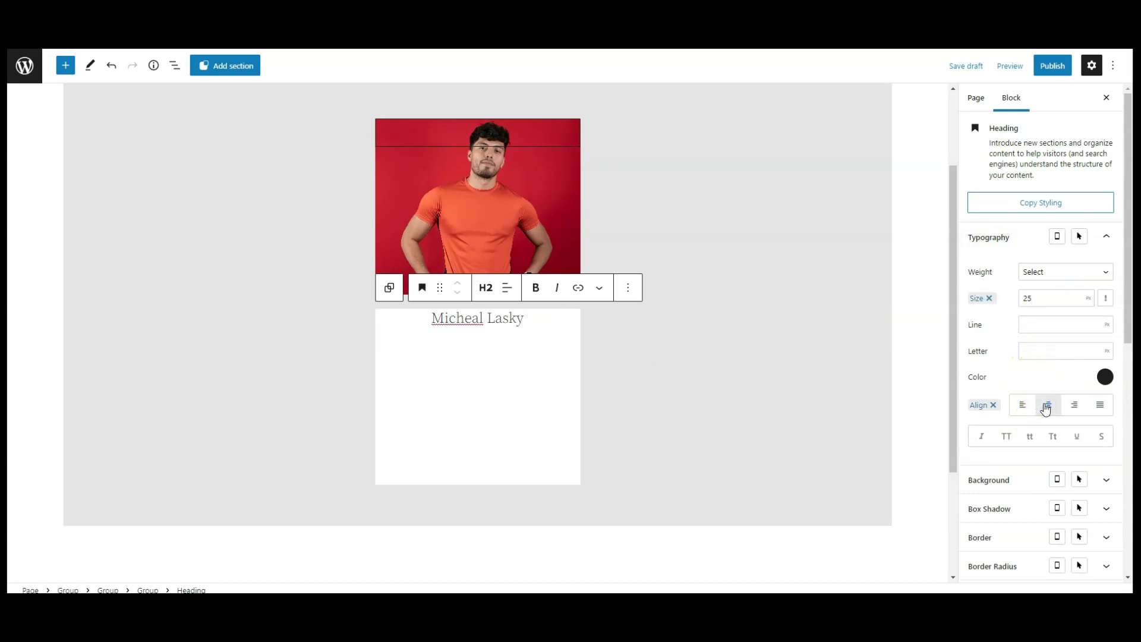
Colour the name heading red (C82031) and make it bold.
click(1104, 377)
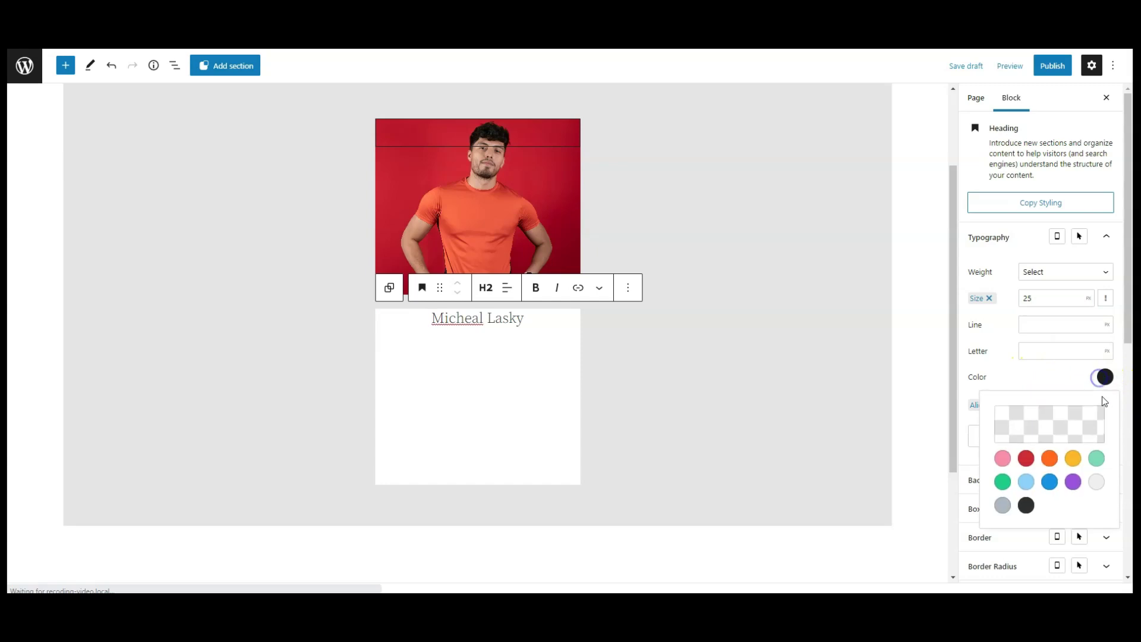
click(1067, 422)
click(1047, 374)
double_click(974, 381)
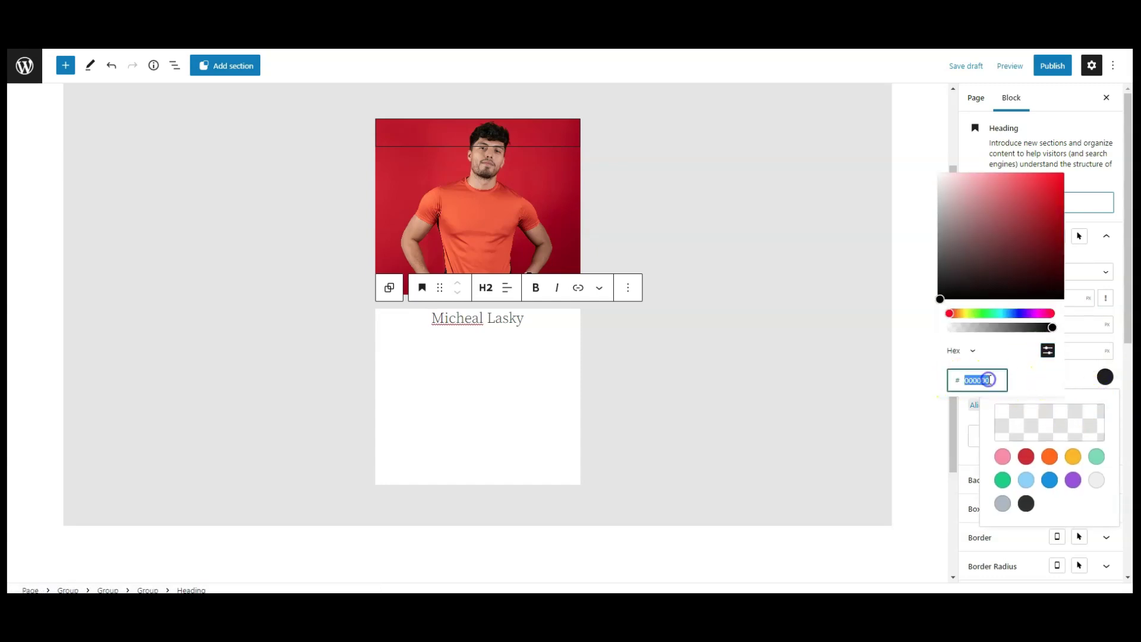
text(C82031)
click(1068, 379)
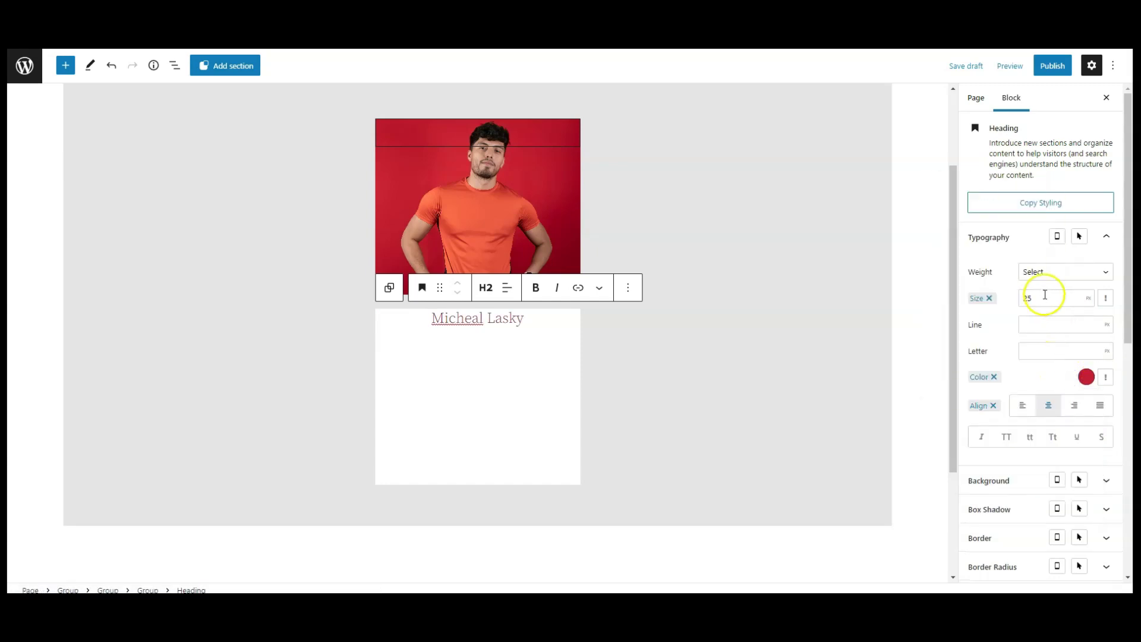
click(1046, 272)
click(1044, 327)
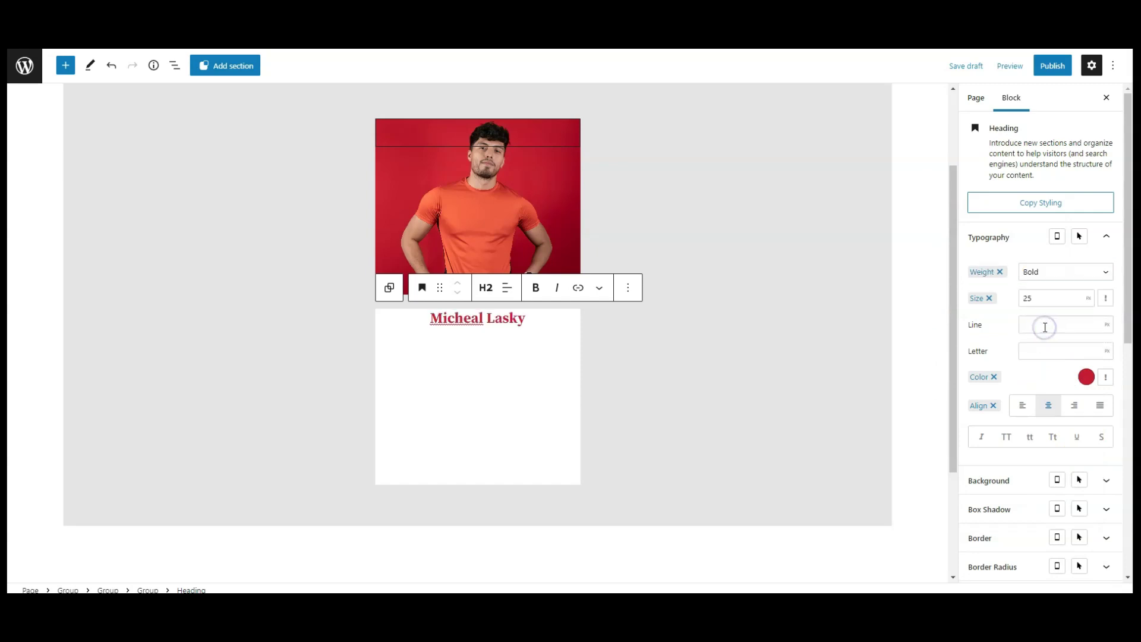
click(1018, 241)
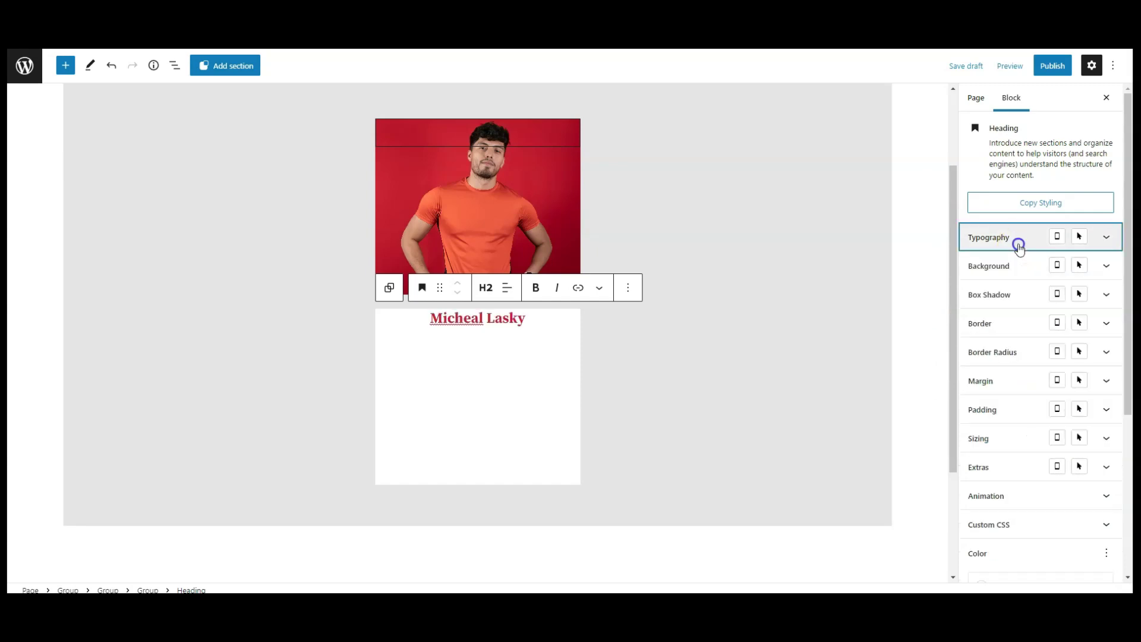
click(533, 319)
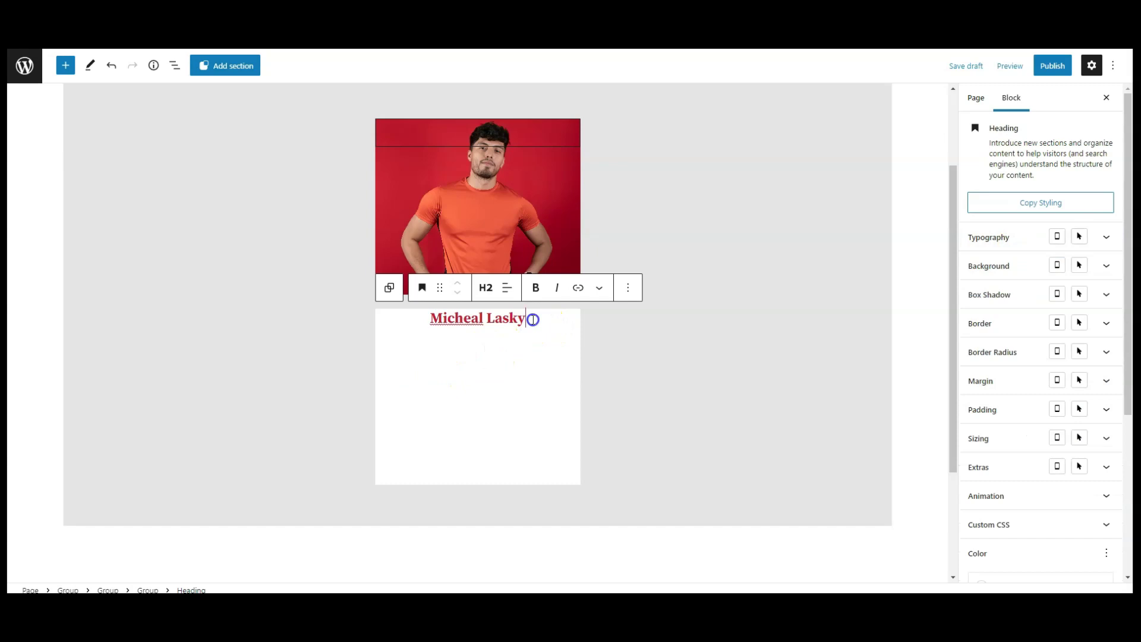
click(631, 289)
click(630, 288)
Add an H3 heading reading Manager below the name.
click(66, 65)
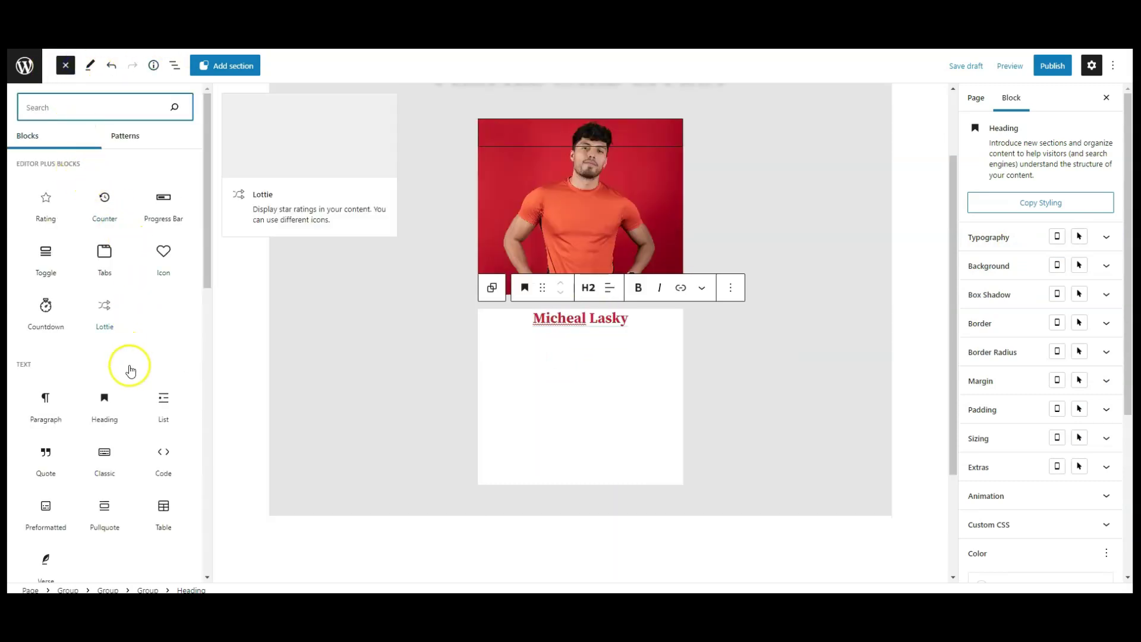
click(109, 408)
click(65, 65)
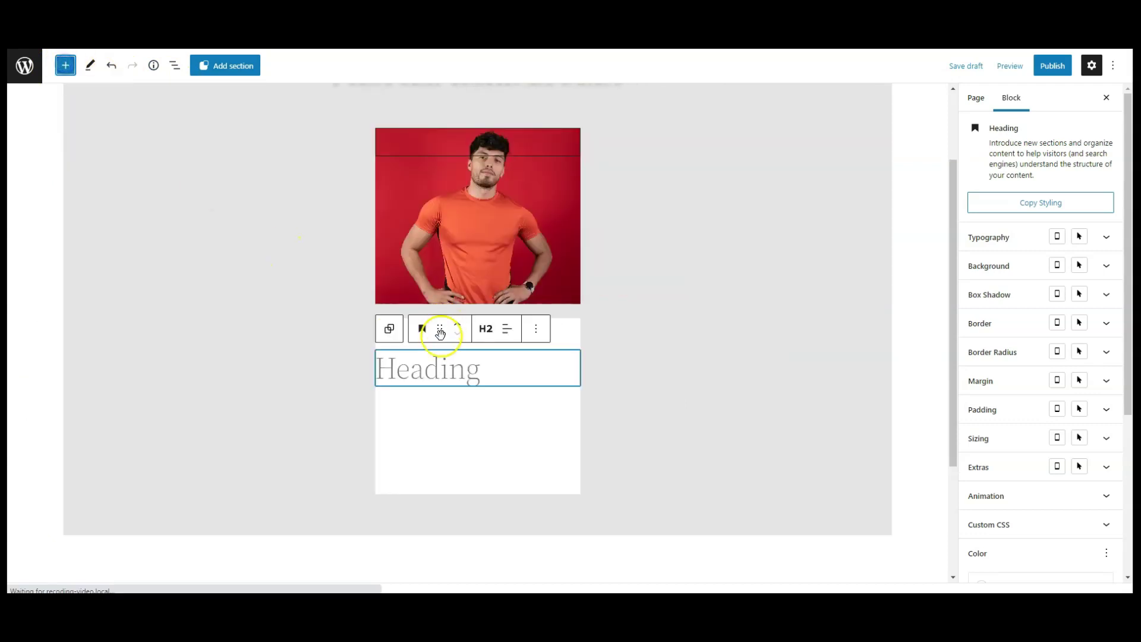
click(439, 373)
text(Manager)
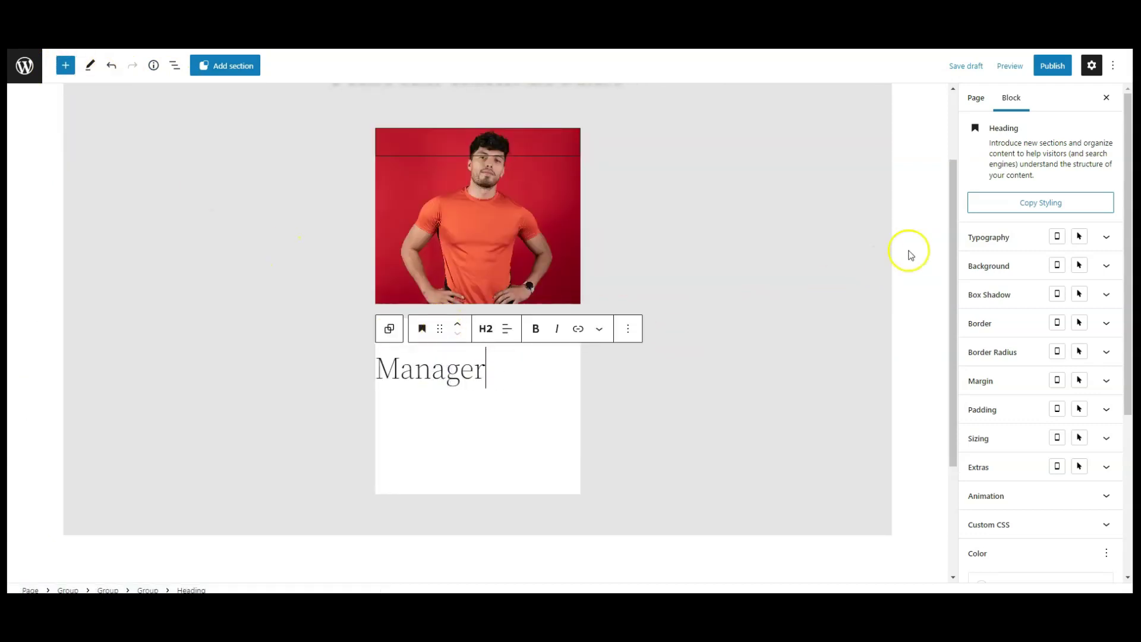
click(486, 337)
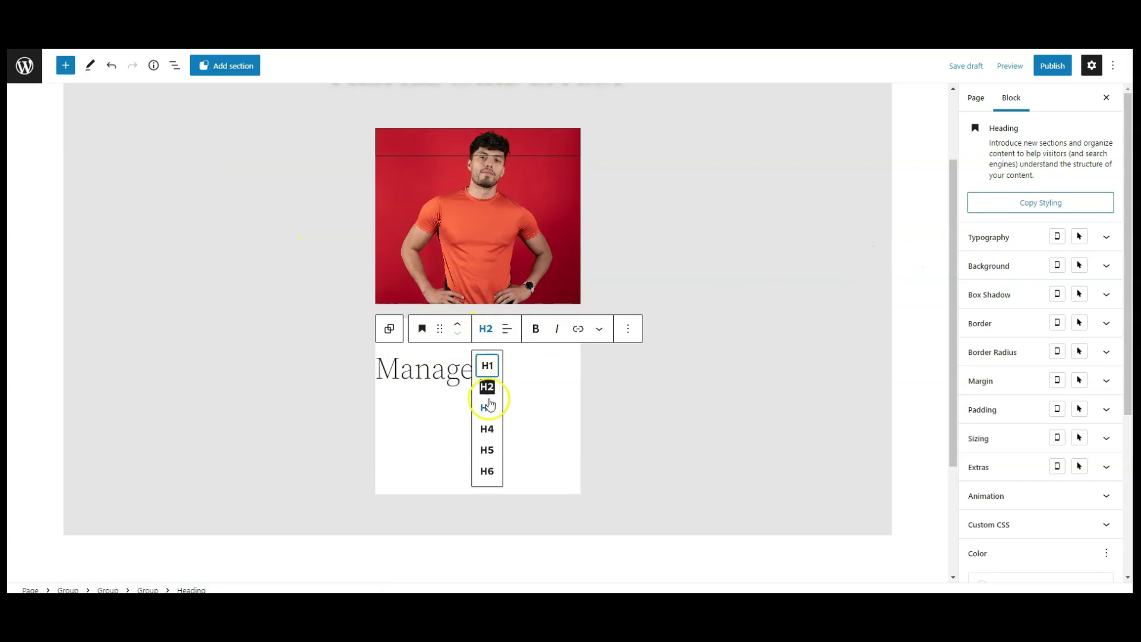
click(489, 403)
click(487, 332)
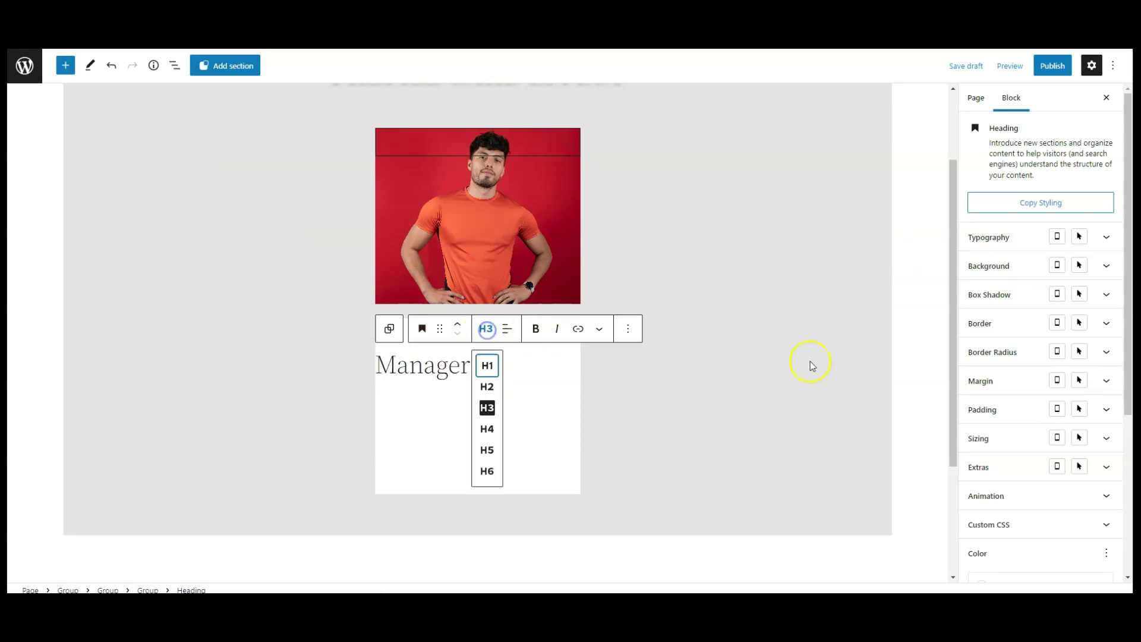
click(702, 365)
click(495, 366)
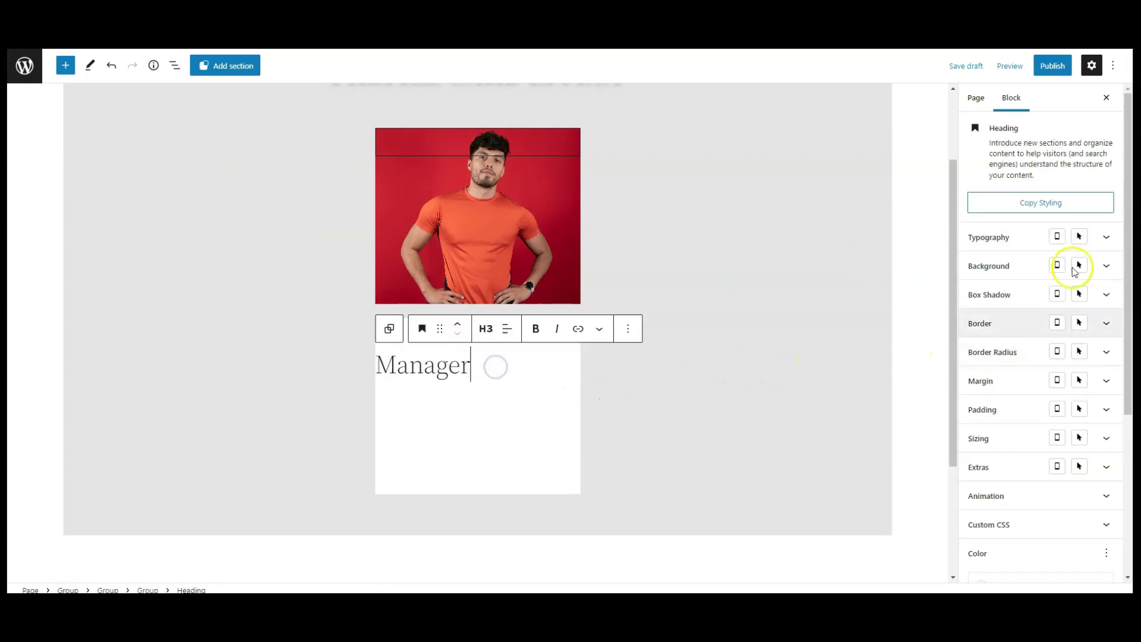
Style the Manager heading regular weight, size 18, centred, colour 0000008C.
click(1014, 232)
click(1043, 271)
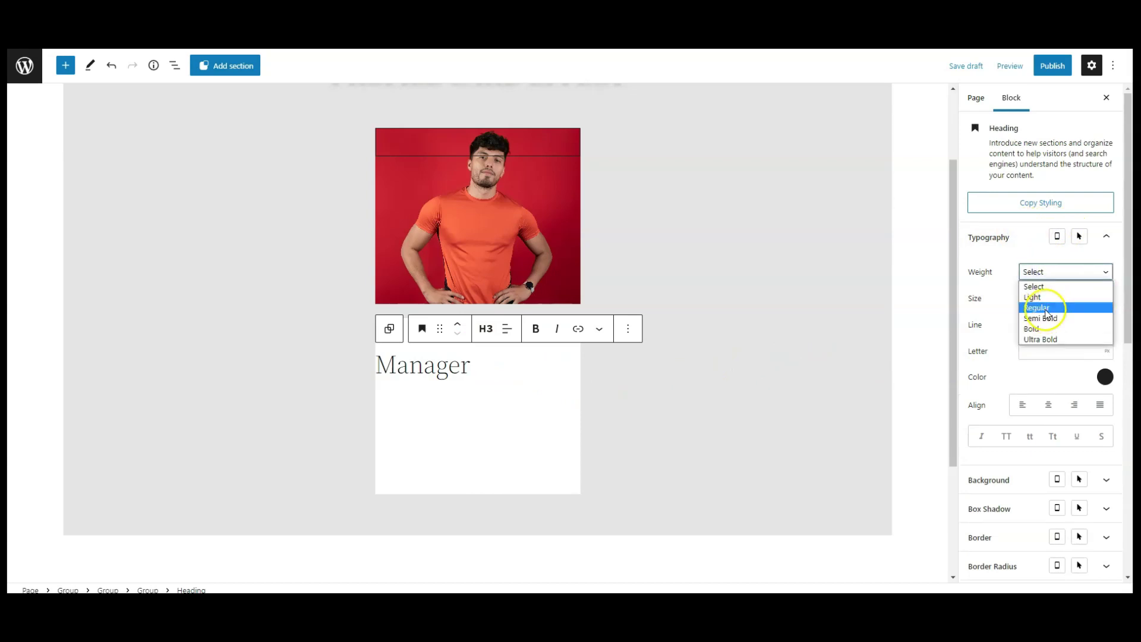
click(1046, 309)
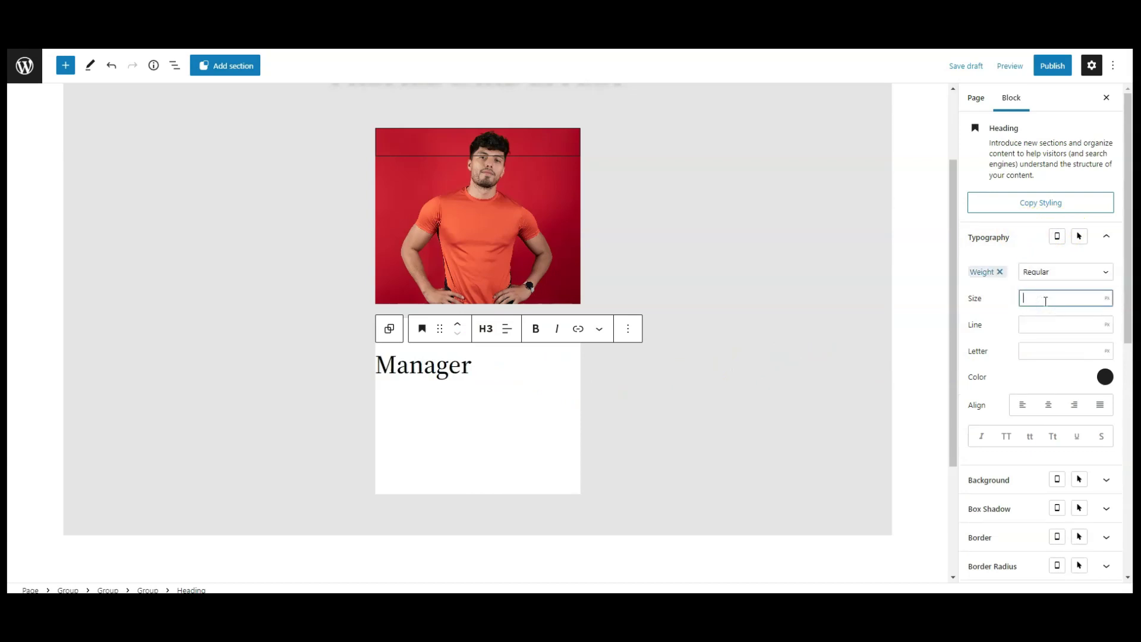
text(18)
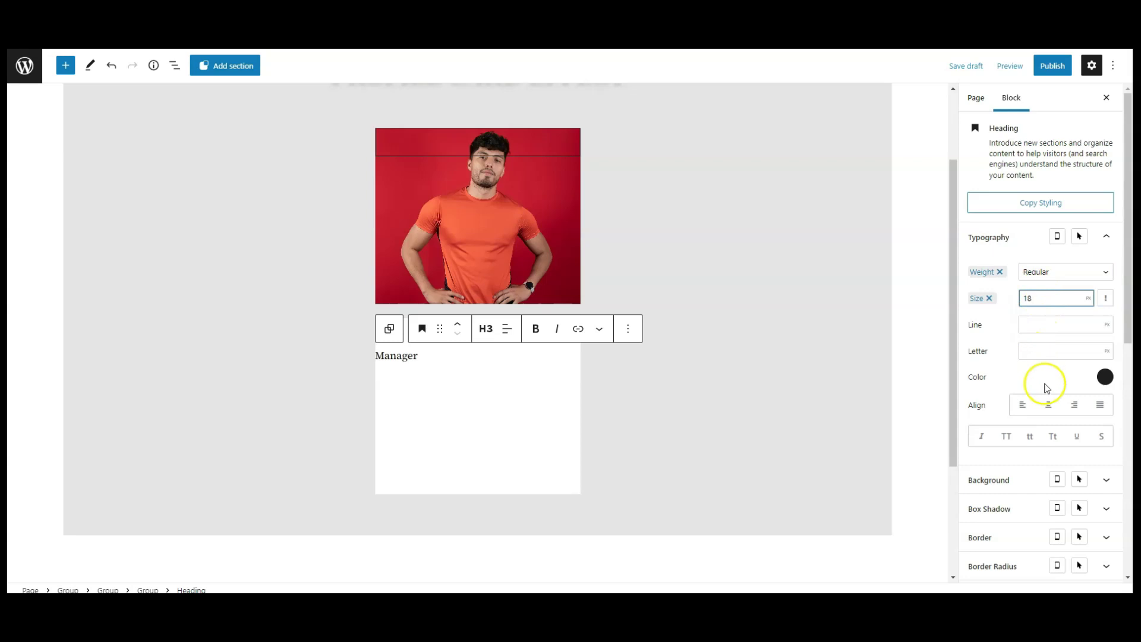
click(1049, 404)
click(1104, 377)
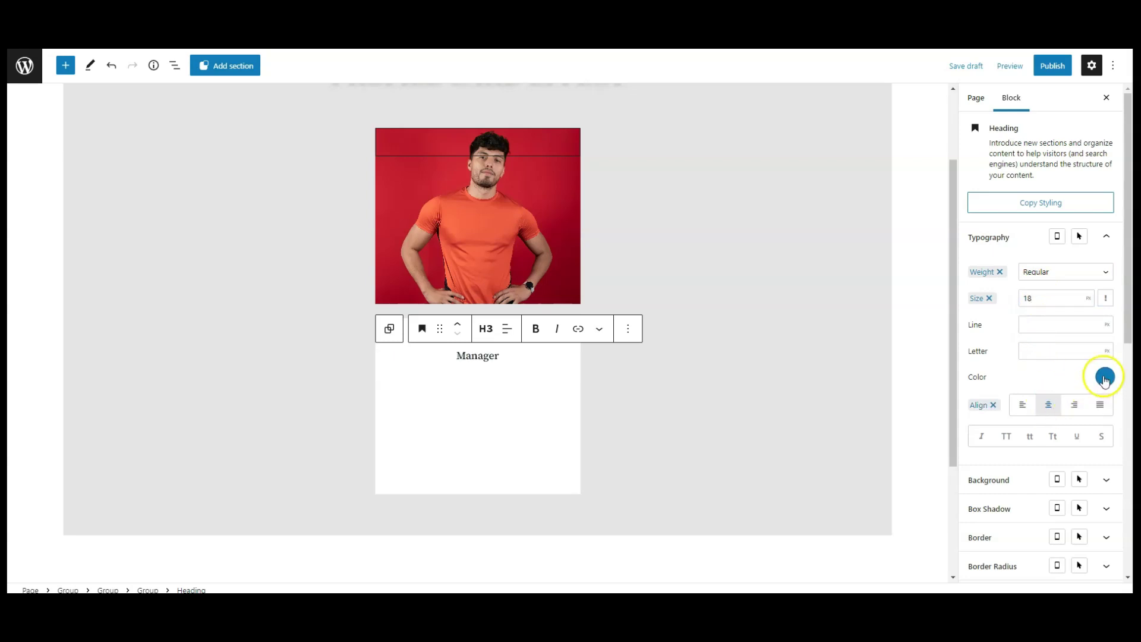
click(1044, 406)
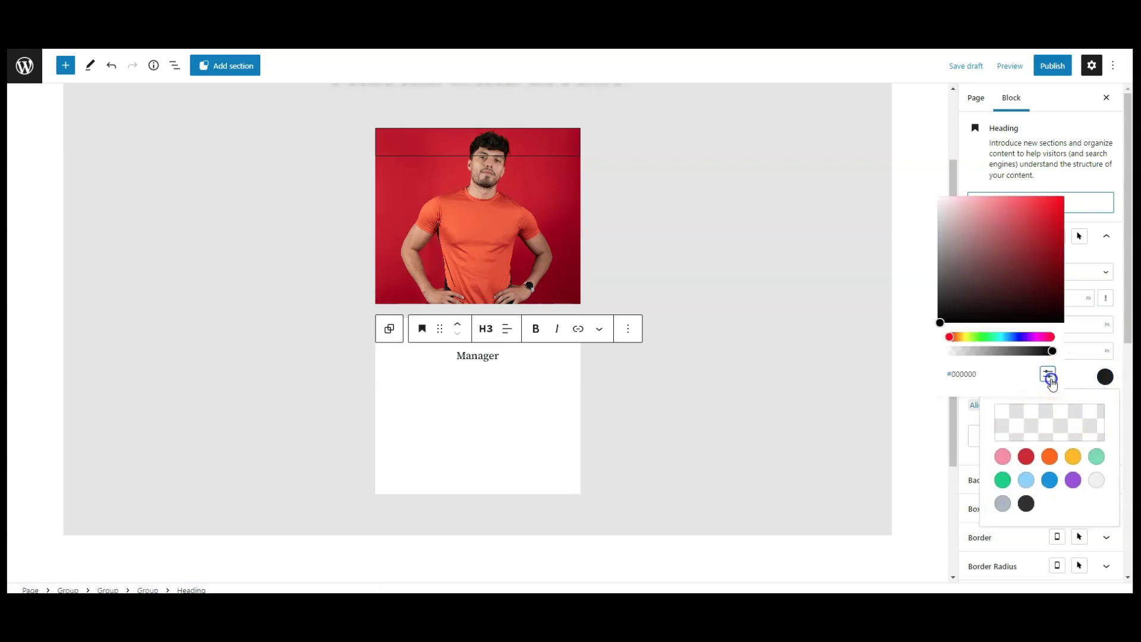
click(1047, 374)
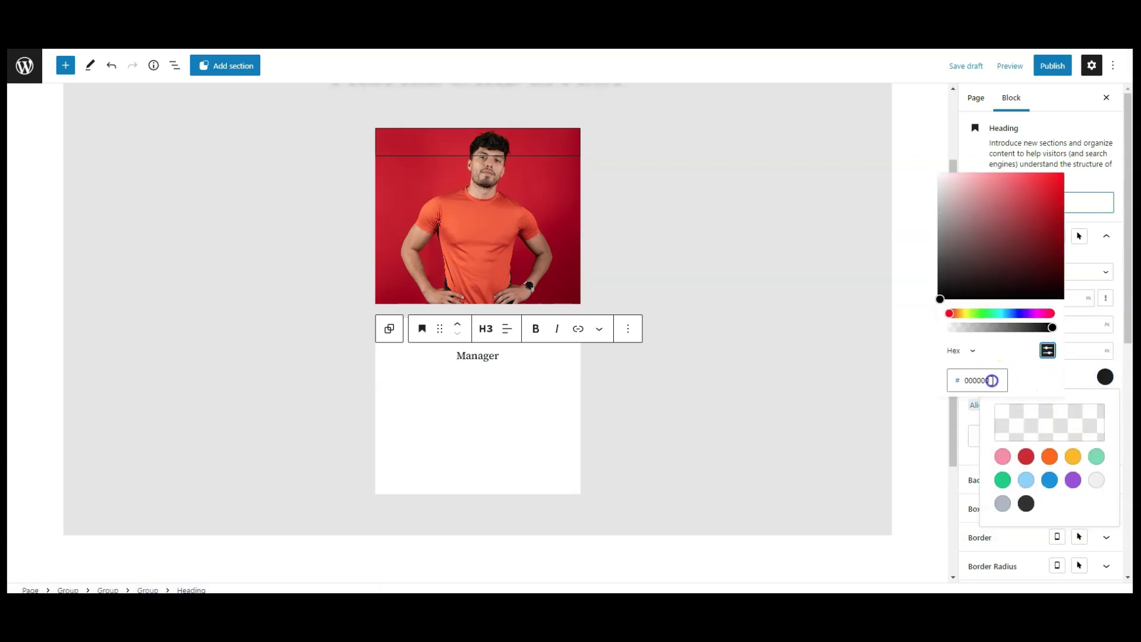
click(1064, 381)
click(1003, 245)
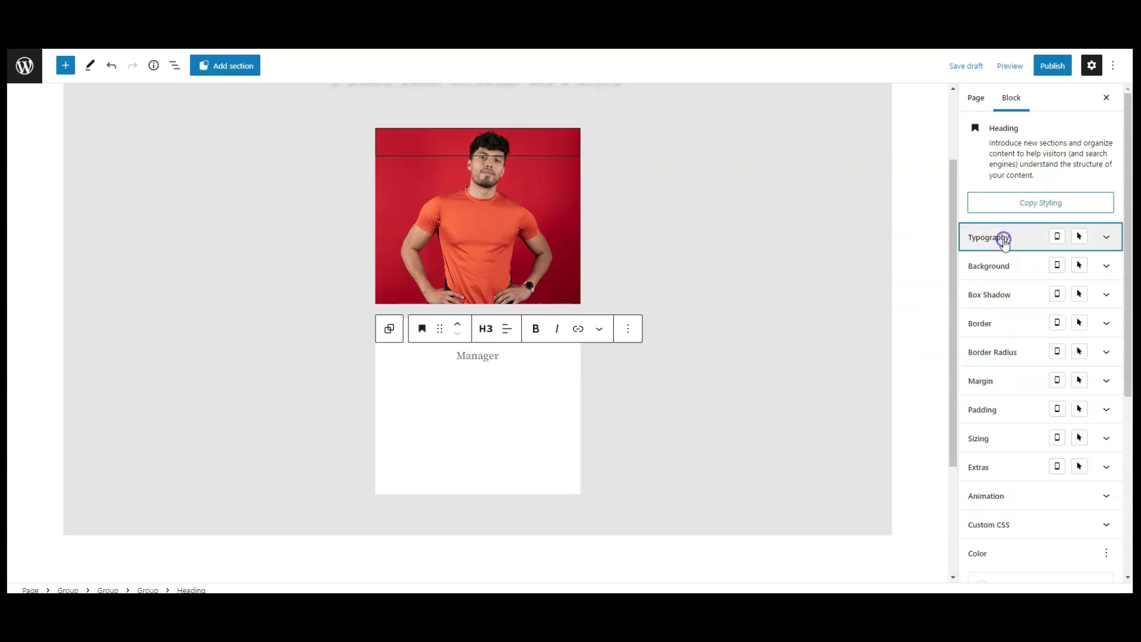
click(765, 358)
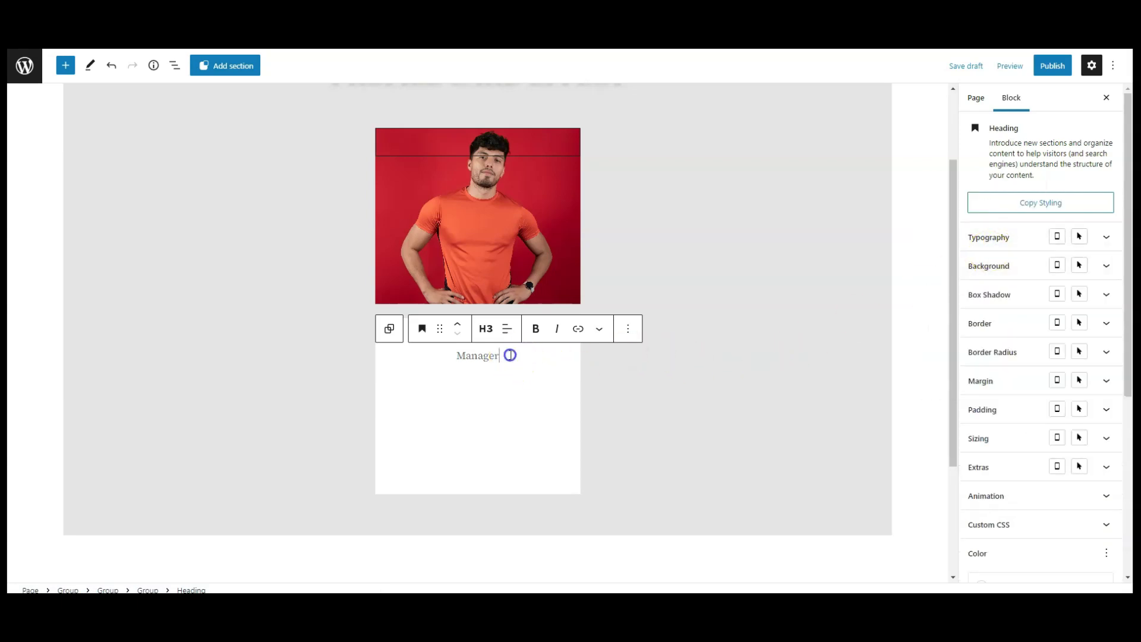
Add a centred Lorem Ipsum paragraph below the headings.
click(65, 66)
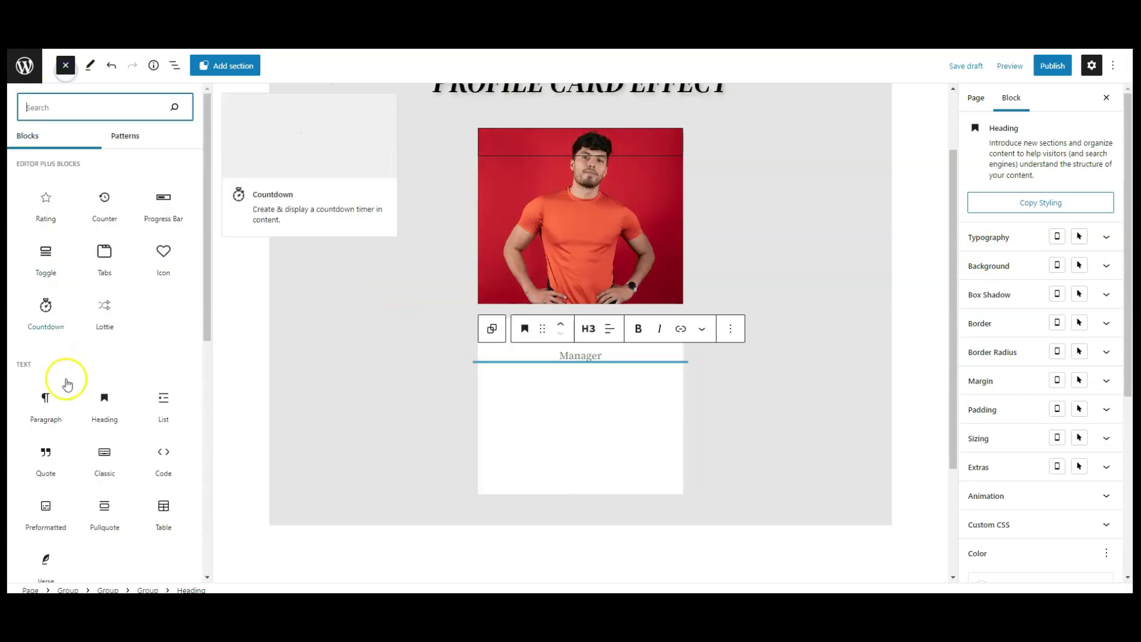
click(43, 419)
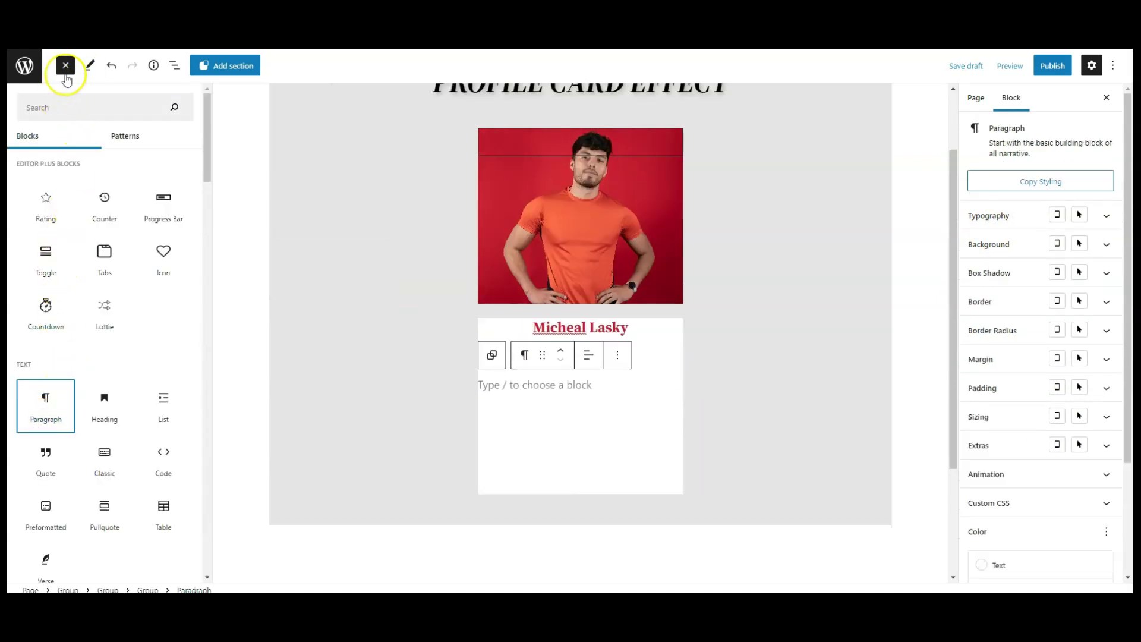
click(66, 67)
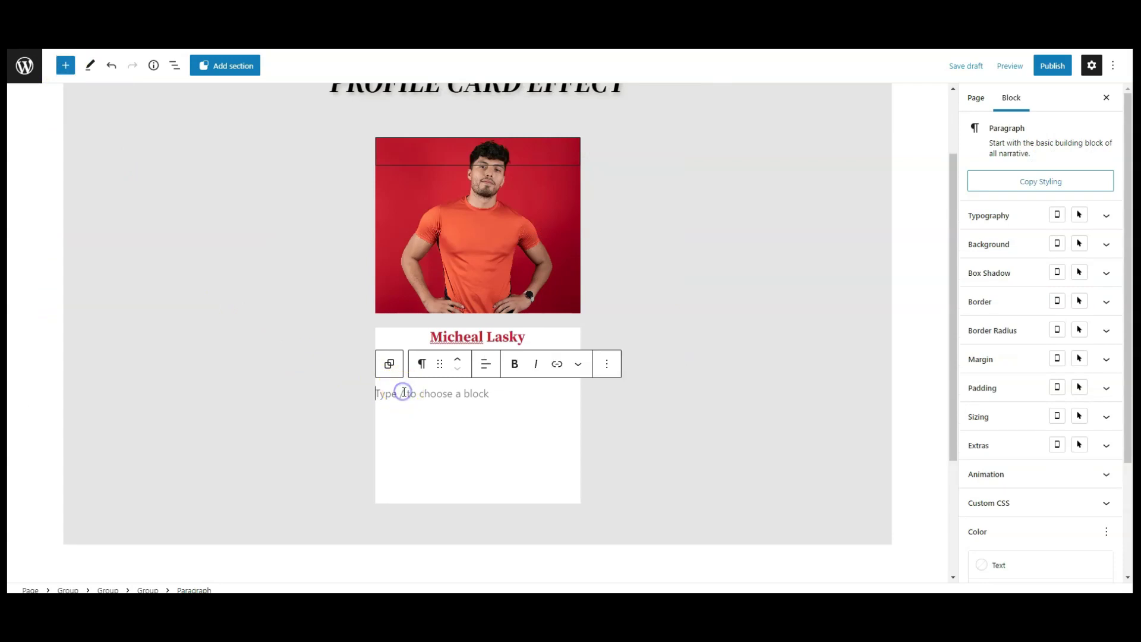
text(Lorem Ipsum is simply dummy text of the printing and typesetting industry.)
click(486, 347)
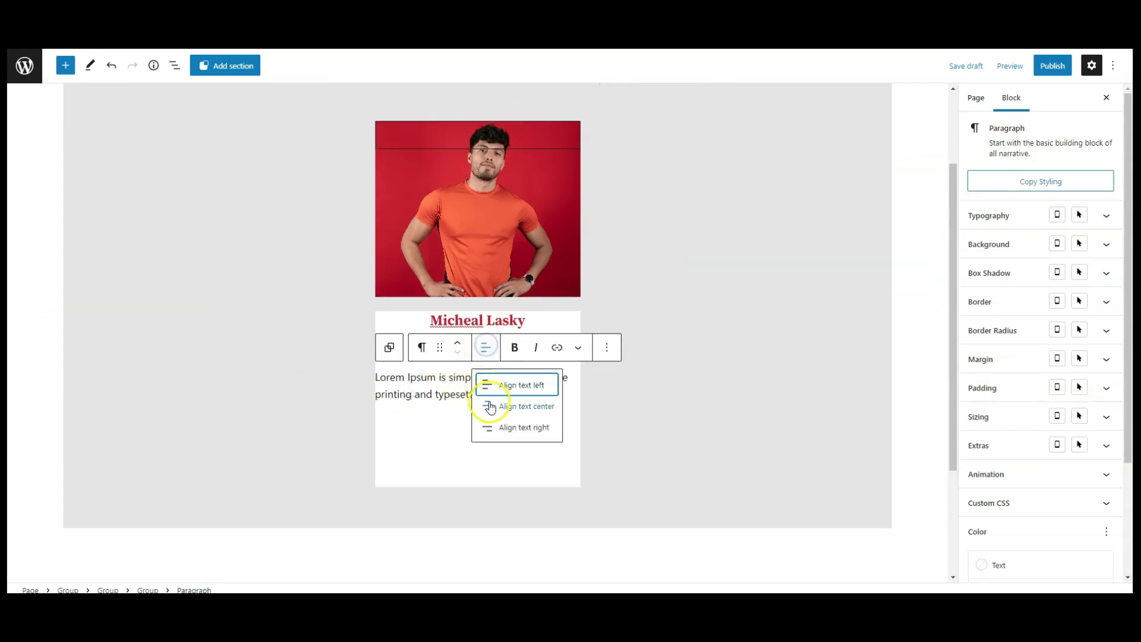
click(489, 402)
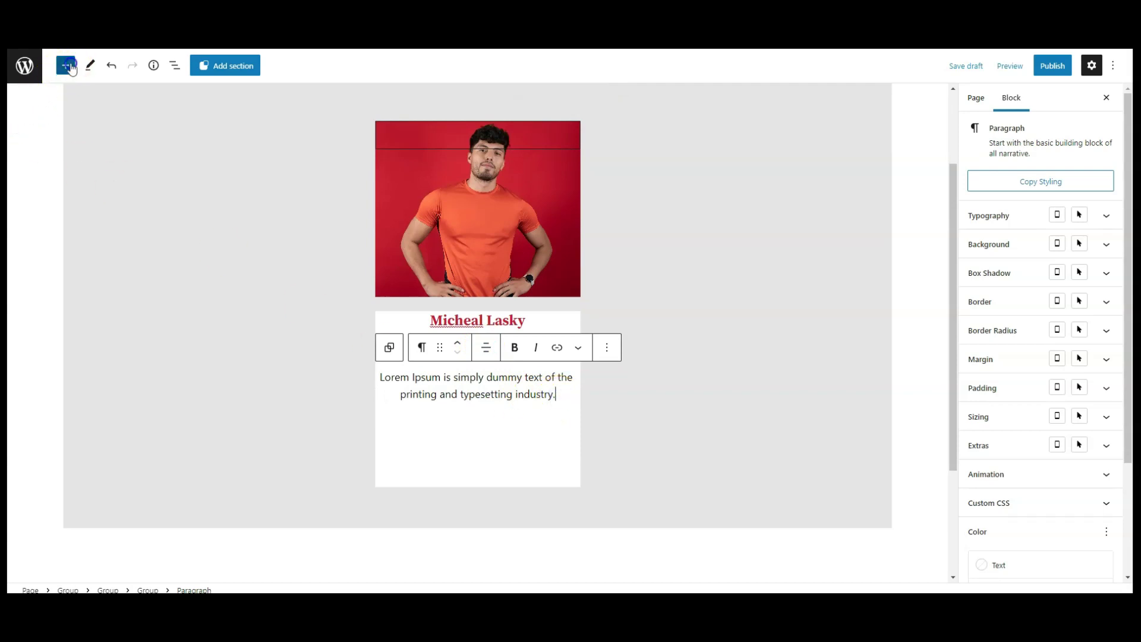
click(66, 65)
Add a Social Icons block with a Facebook icon linked to #.
text(social)
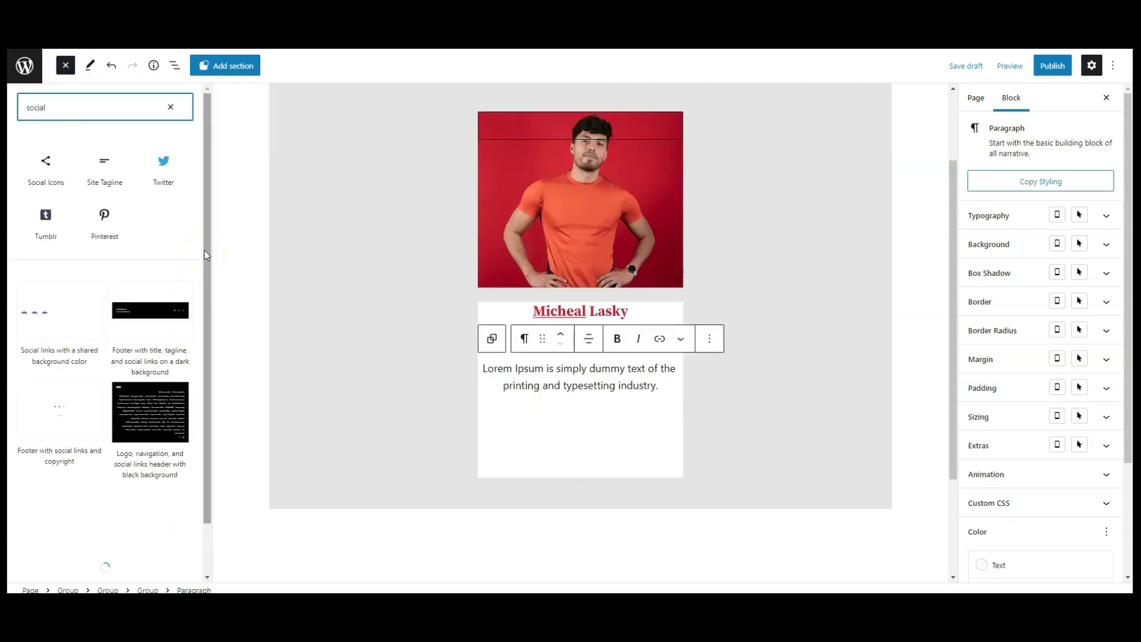
click(47, 172)
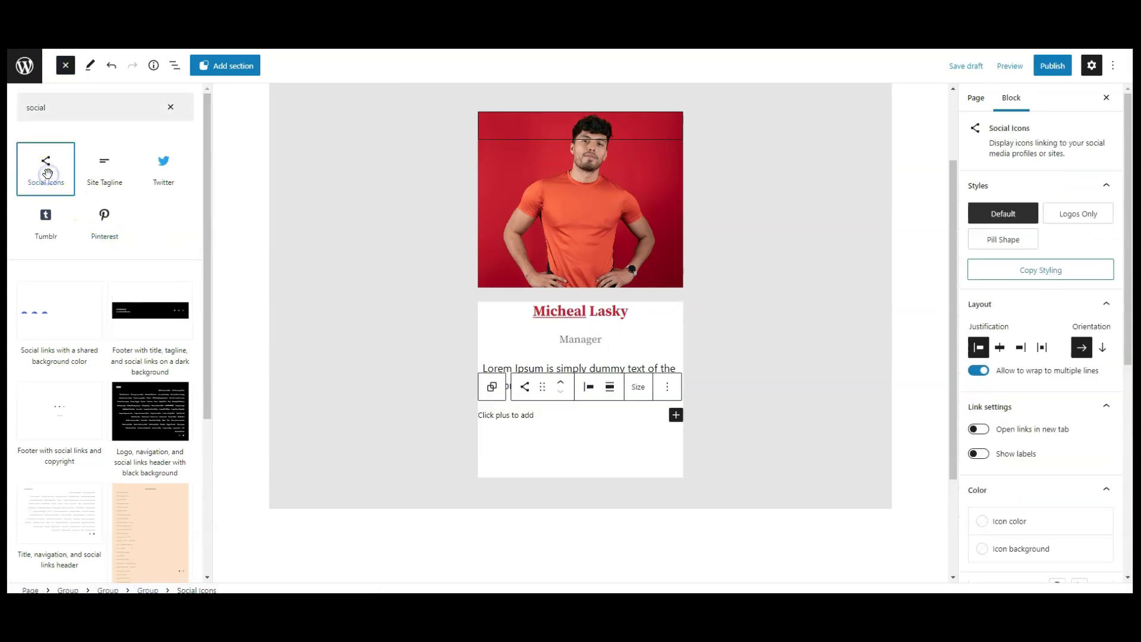
click(66, 65)
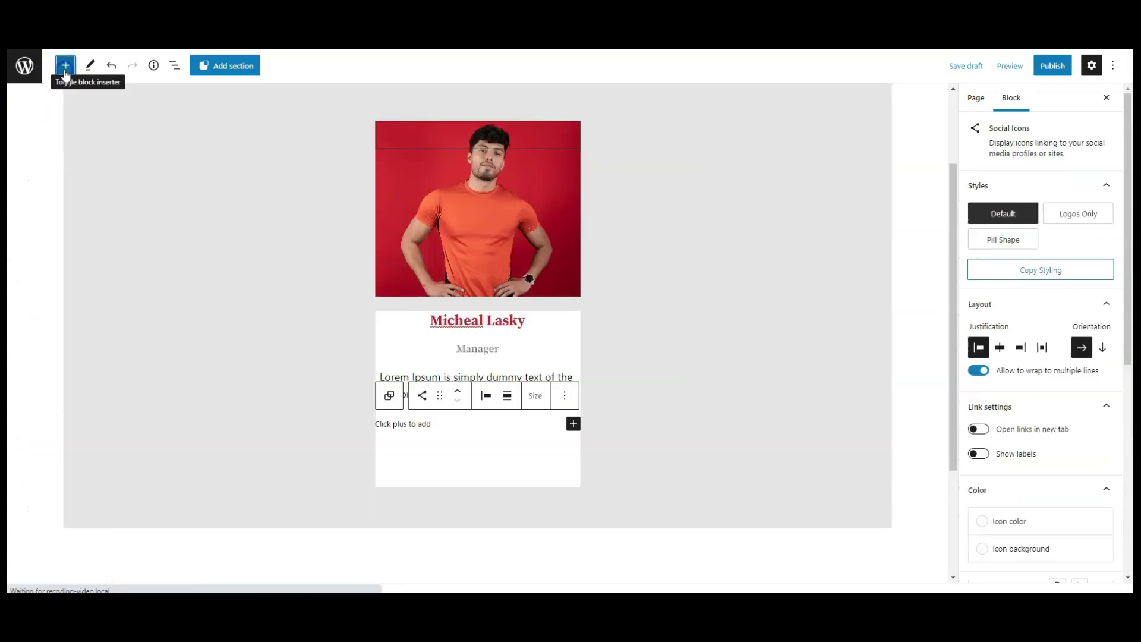
click(572, 425)
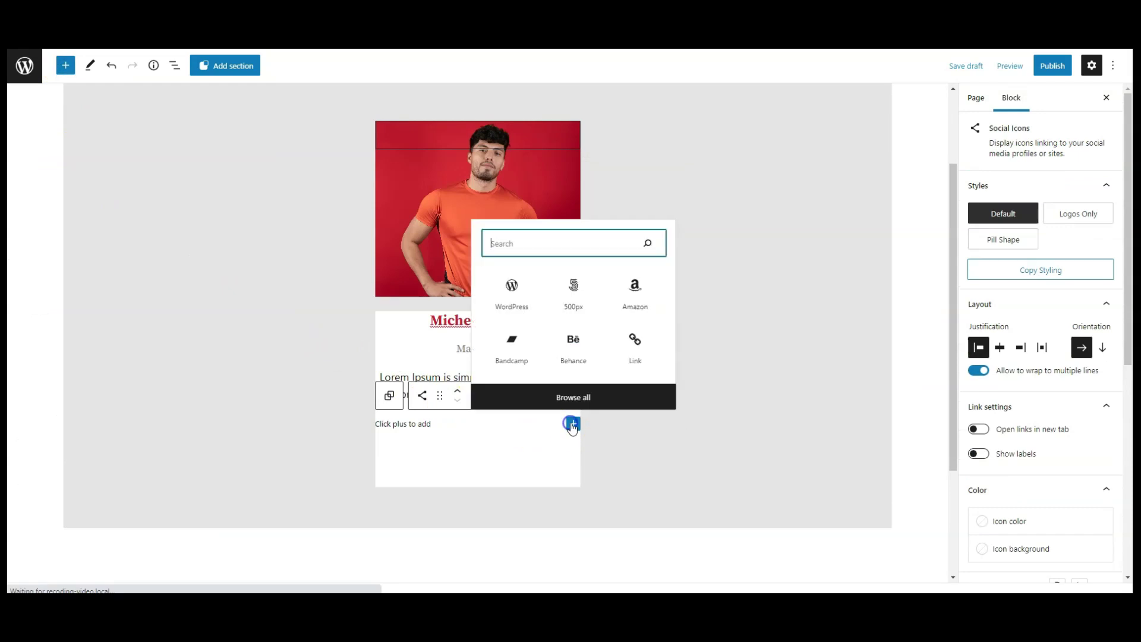
text(face)
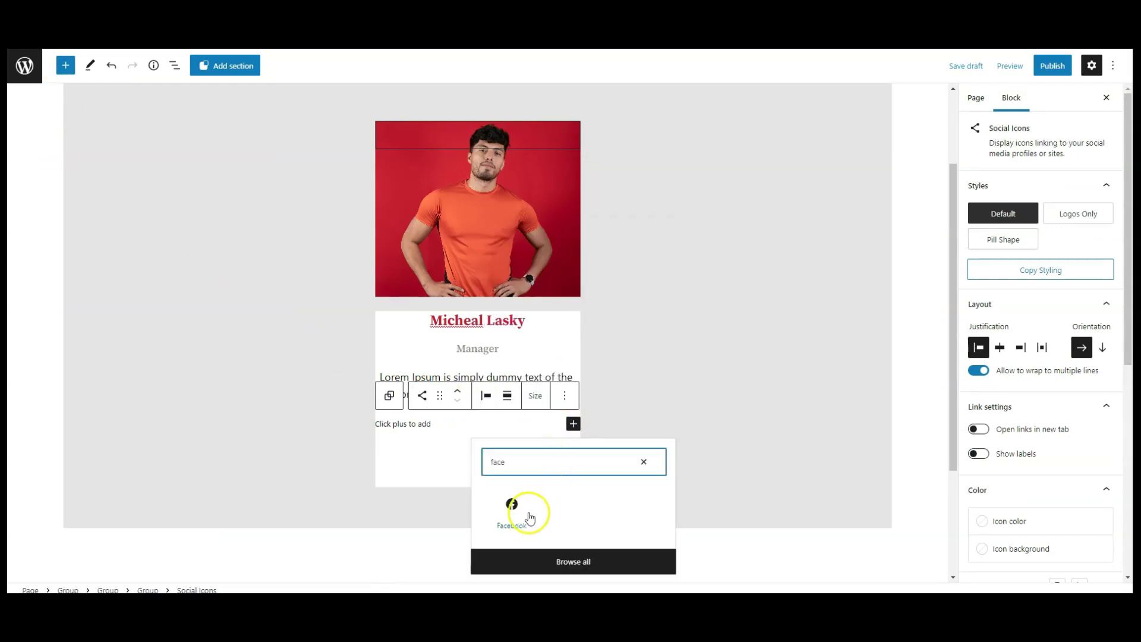
click(516, 511)
click(391, 428)
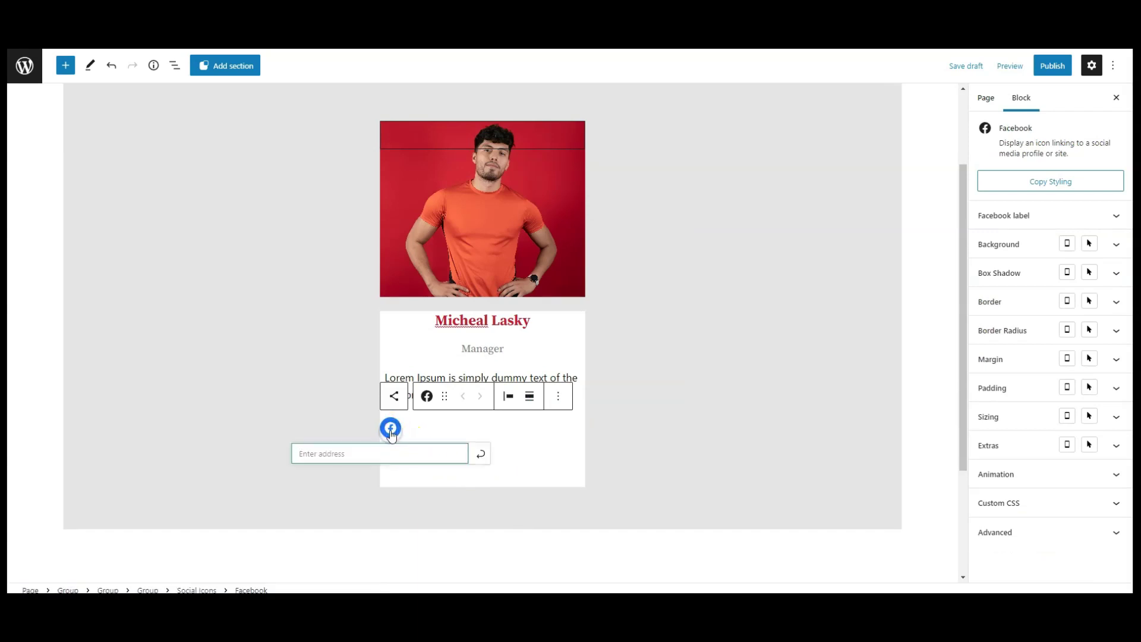
click(480, 453)
Add an Instagram icon beside Facebook.
click(463, 441)
click(573, 431)
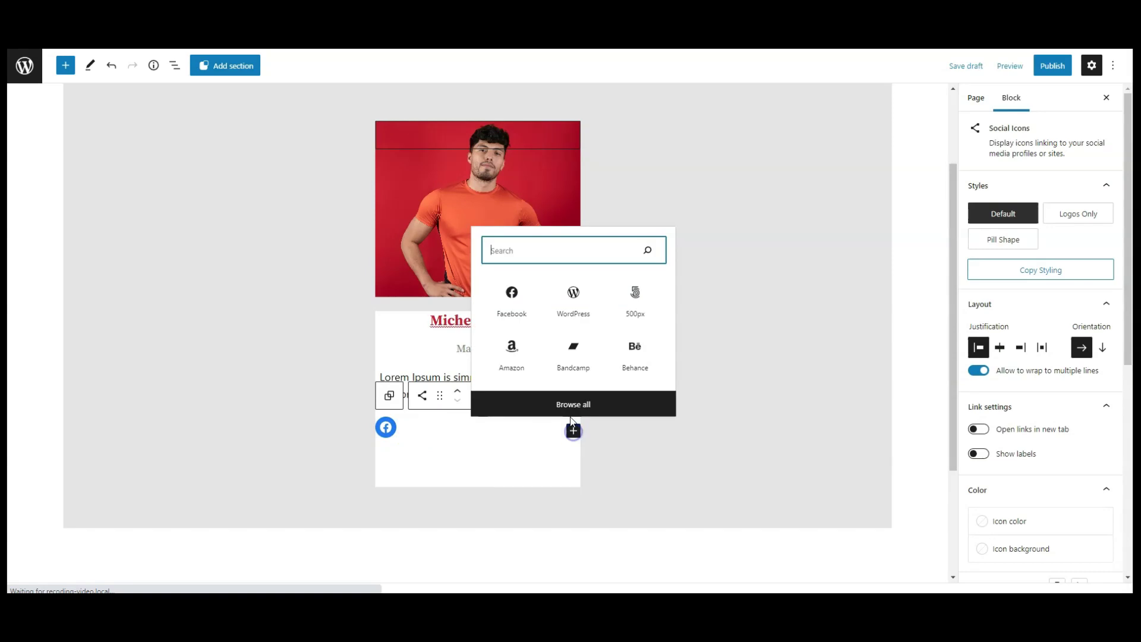
text(ins)
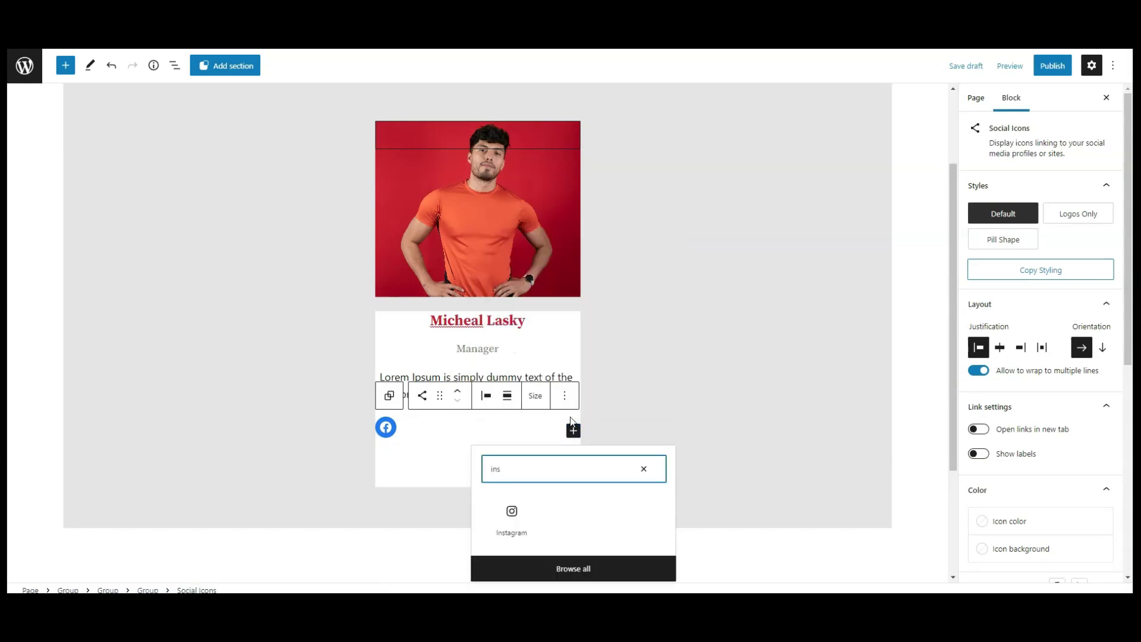
click(512, 512)
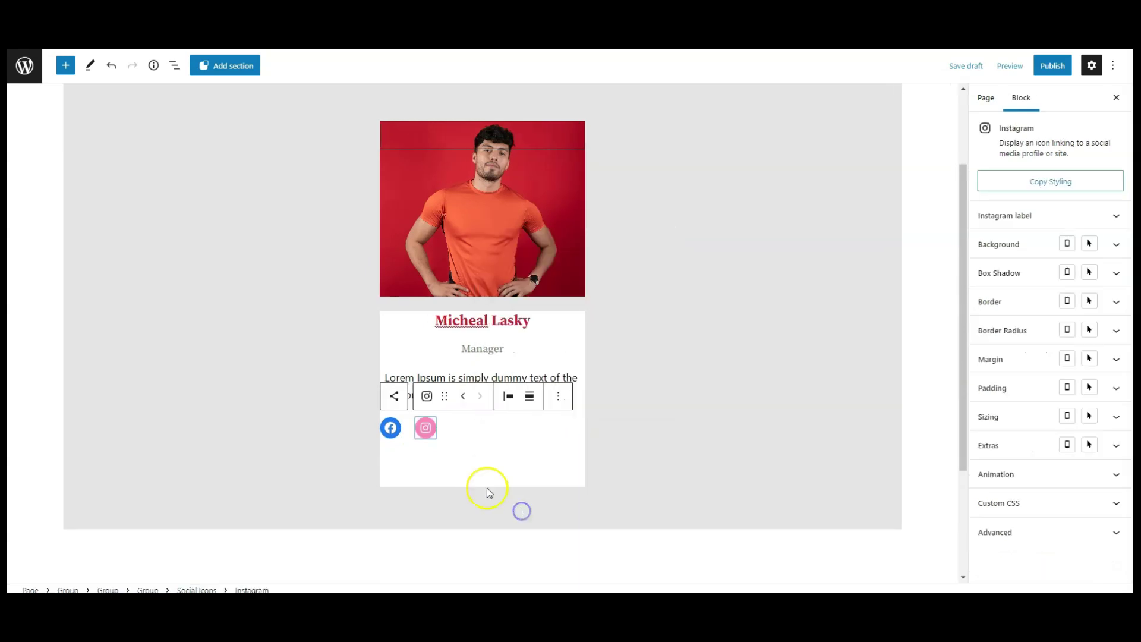
click(425, 429)
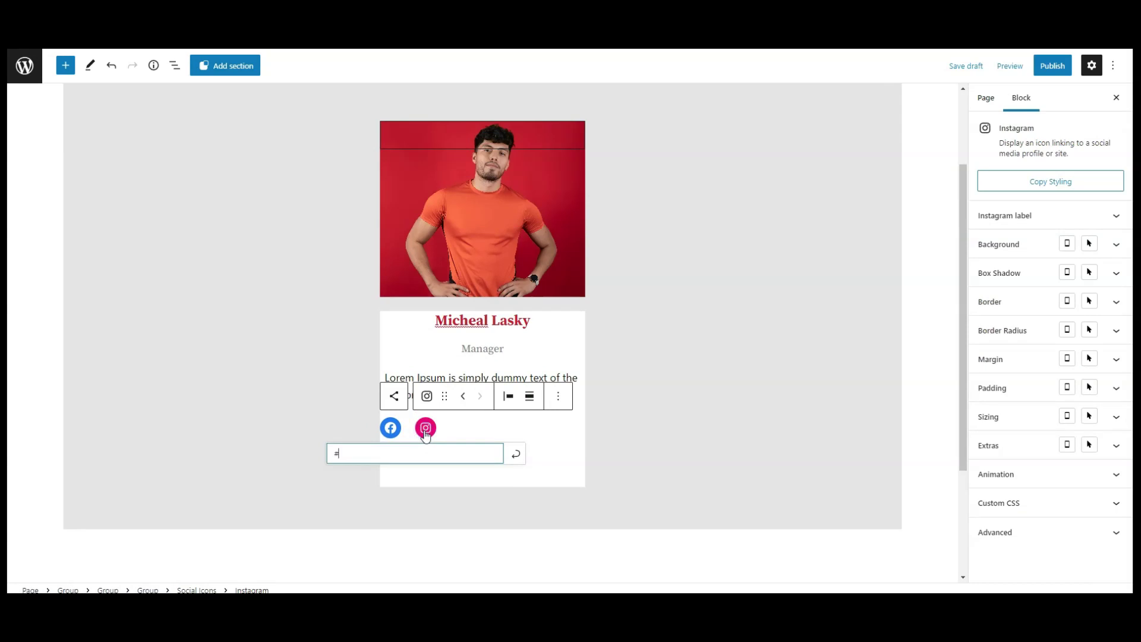
click(462, 426)
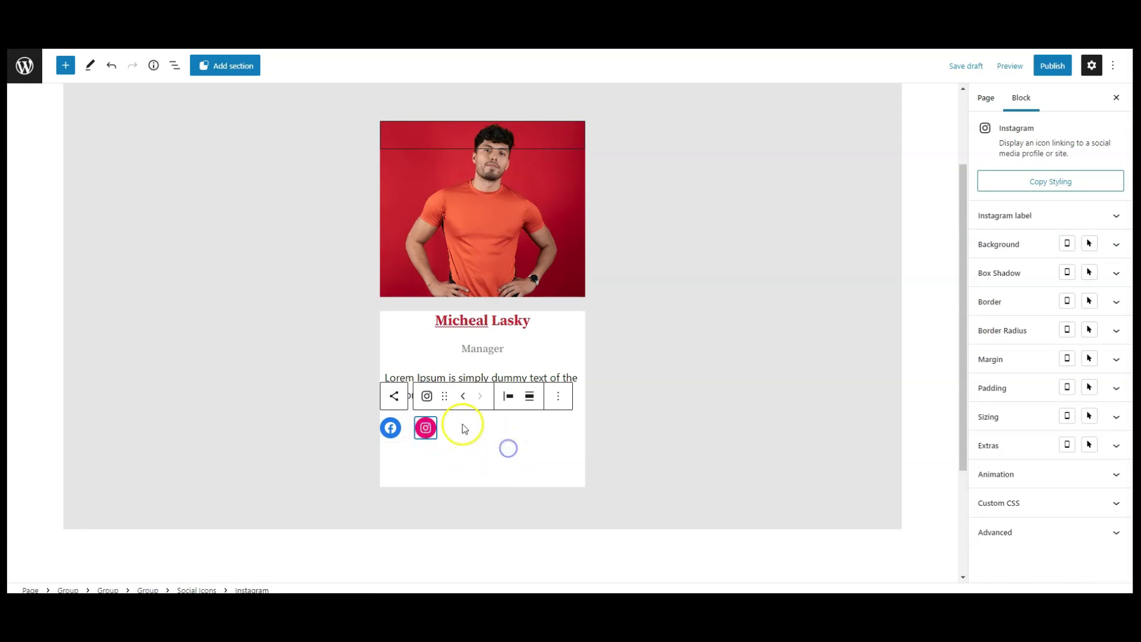
Add a Twitter icon linked to # after Instagram and show List View.
click(570, 429)
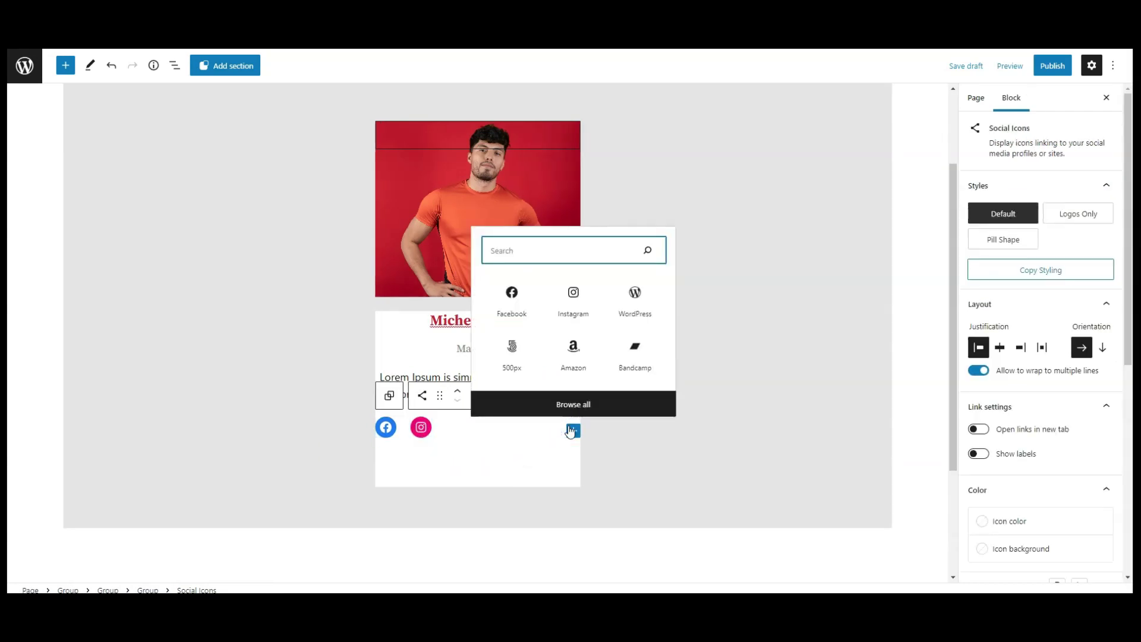
text(instagr)
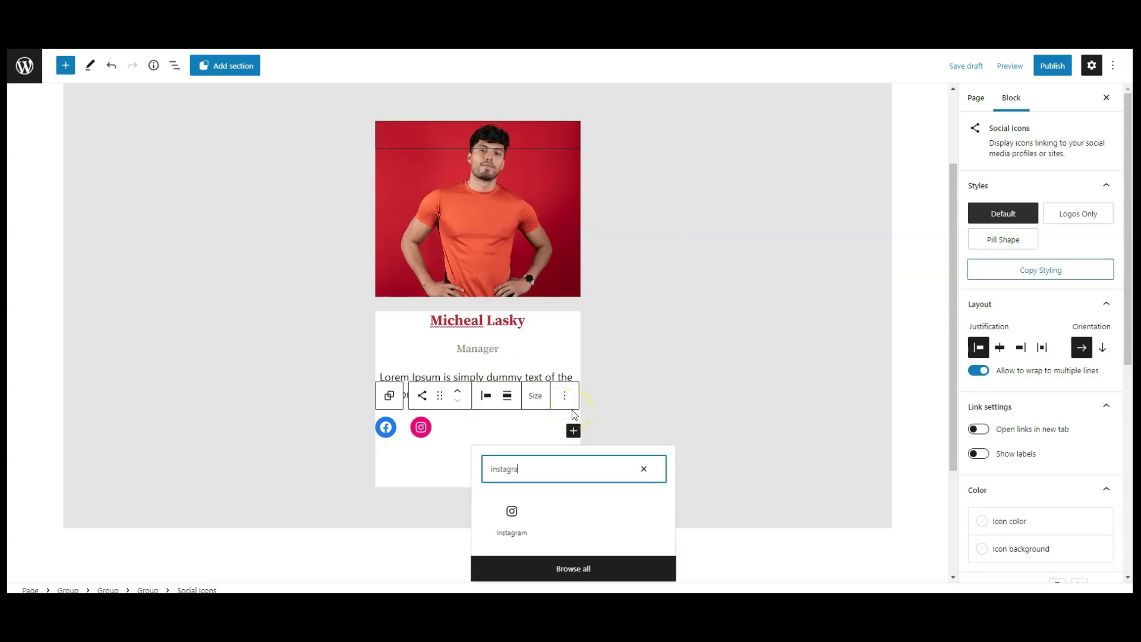
click(574, 414)
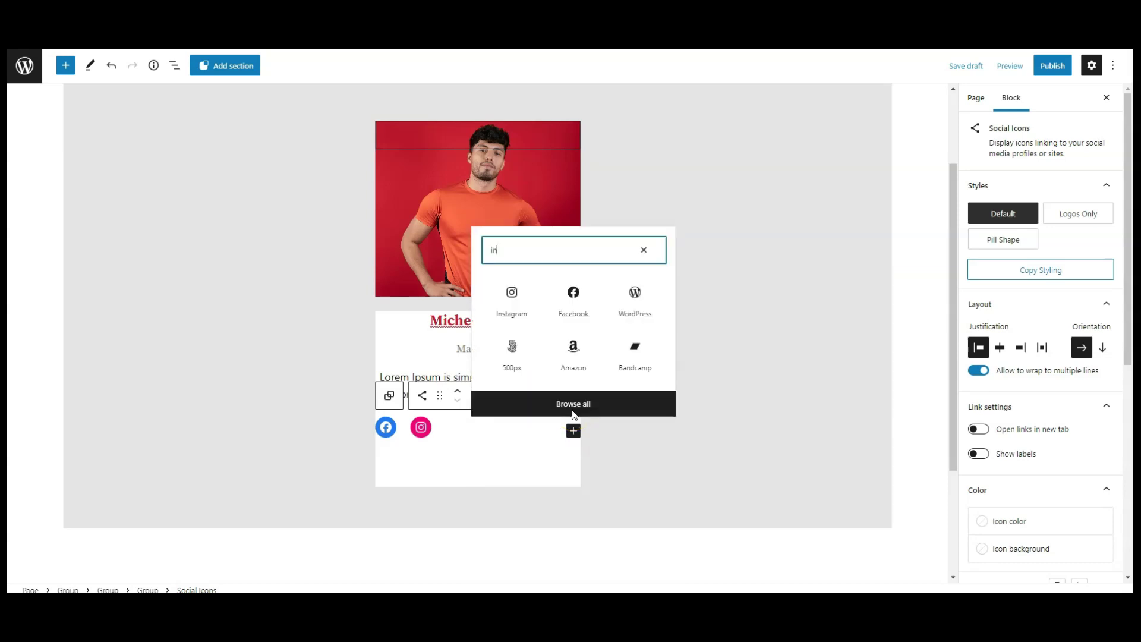
text(tw)
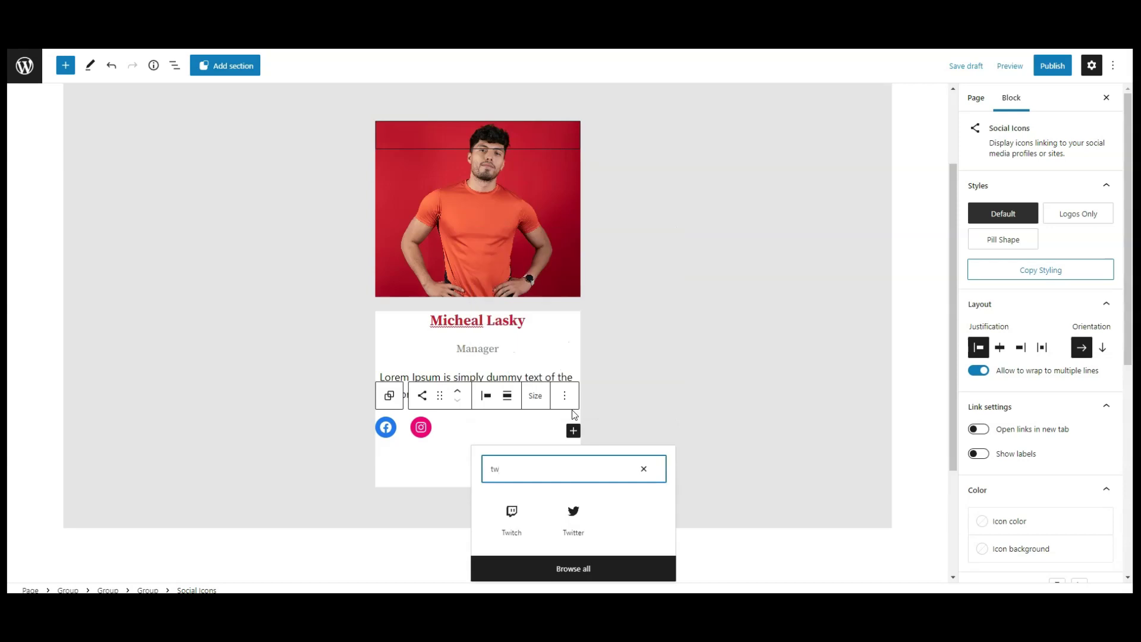
click(587, 525)
click(456, 430)
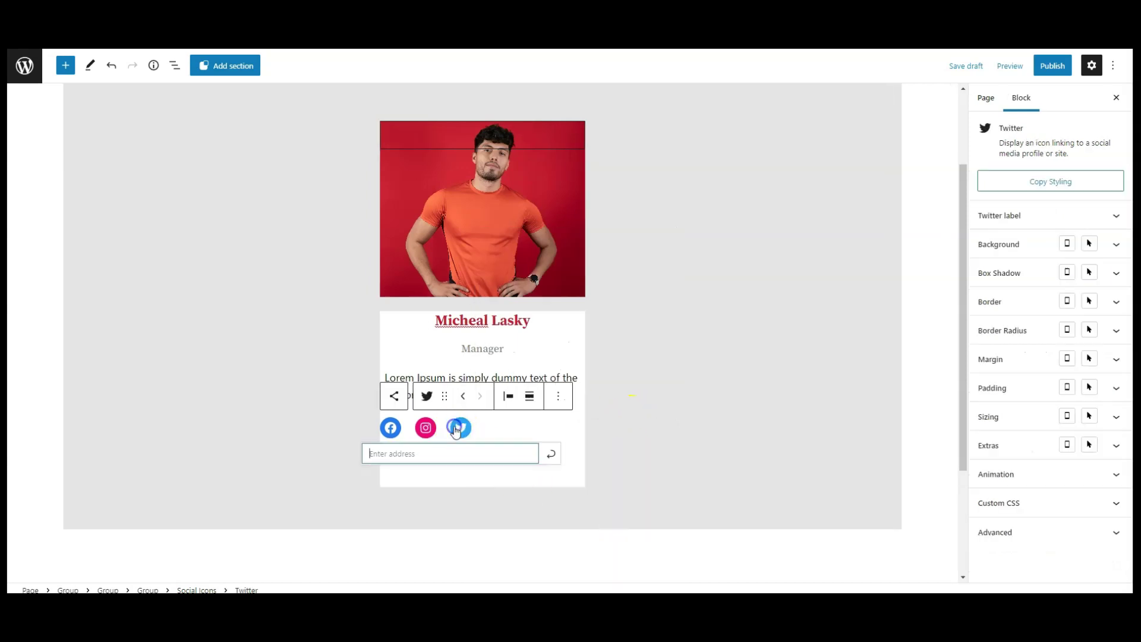
text(#)
click(551, 453)
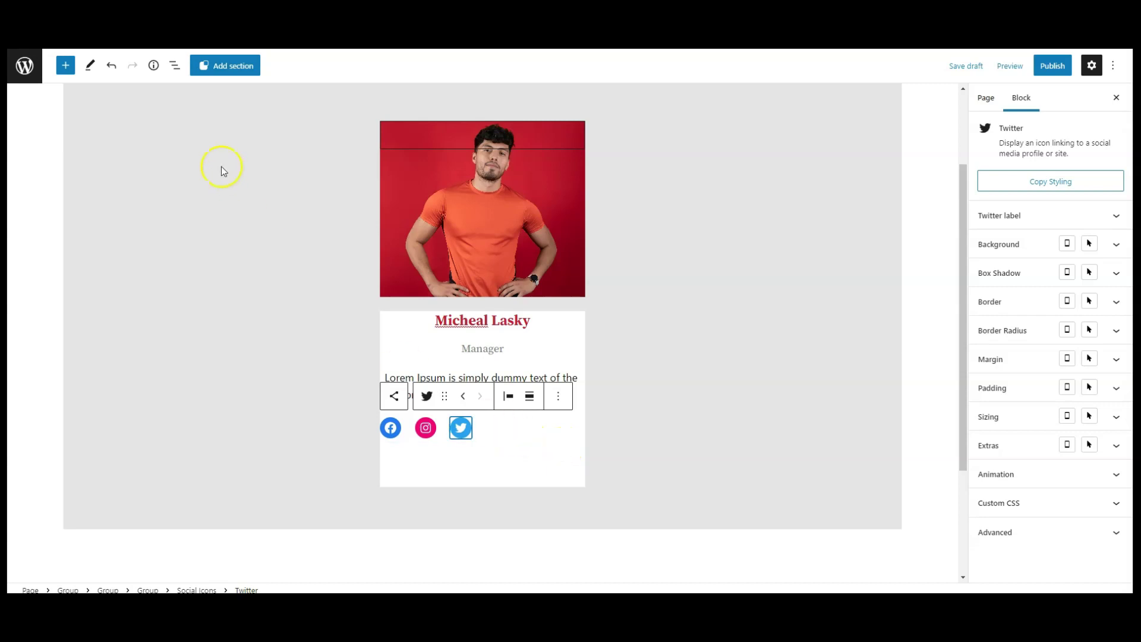
click(173, 66)
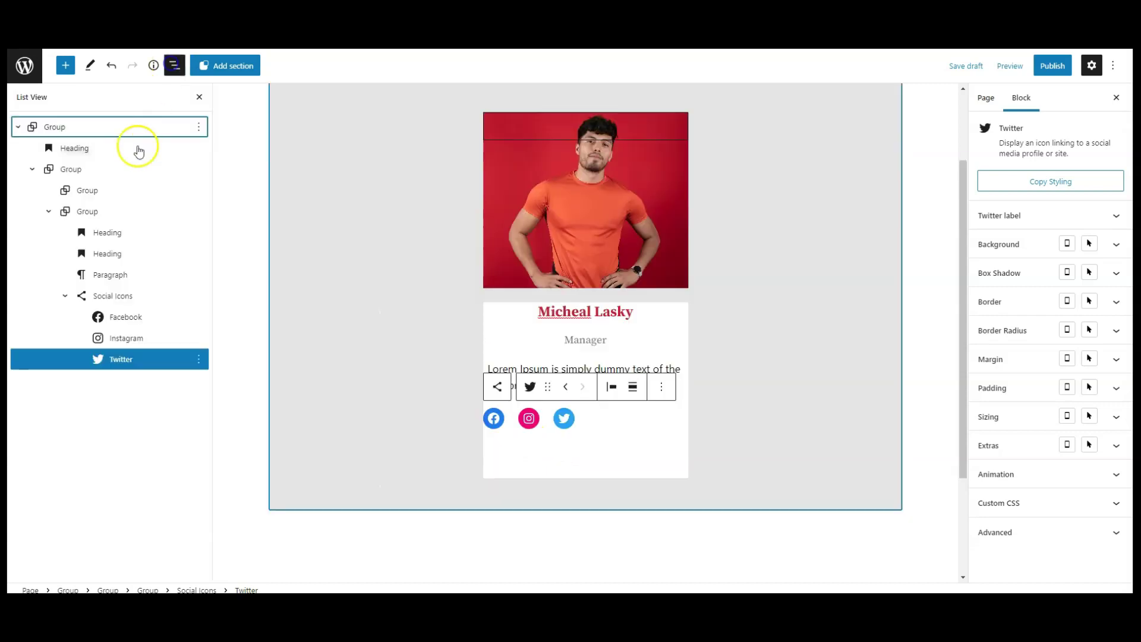
Spread the Social Icons block's icons with Space between justification in Logos Only style.
click(106, 296)
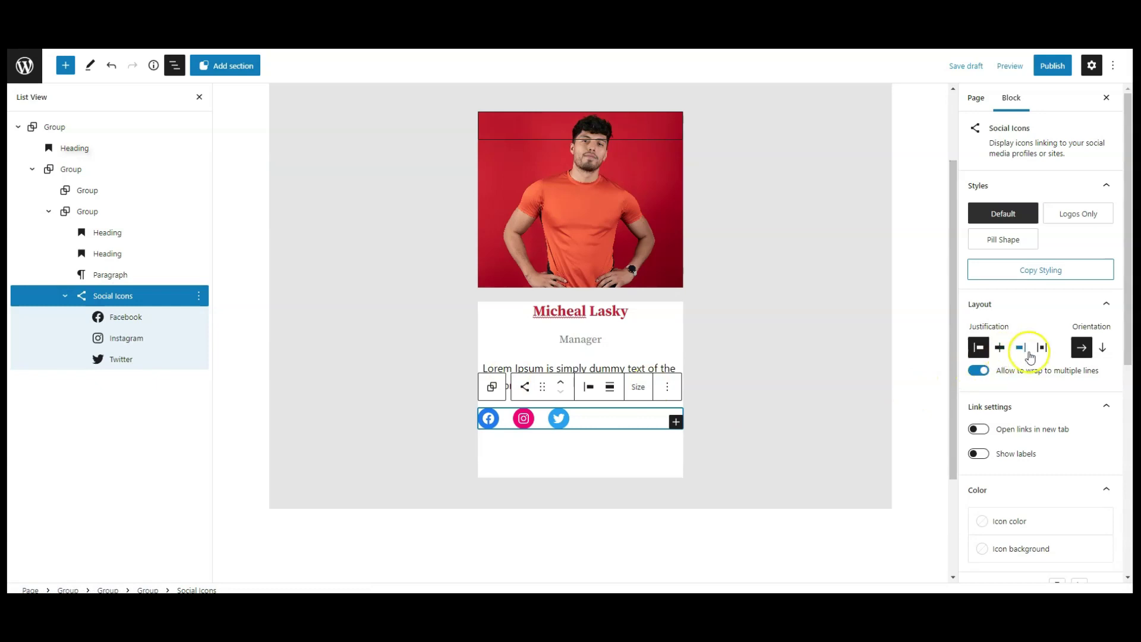
click(1041, 350)
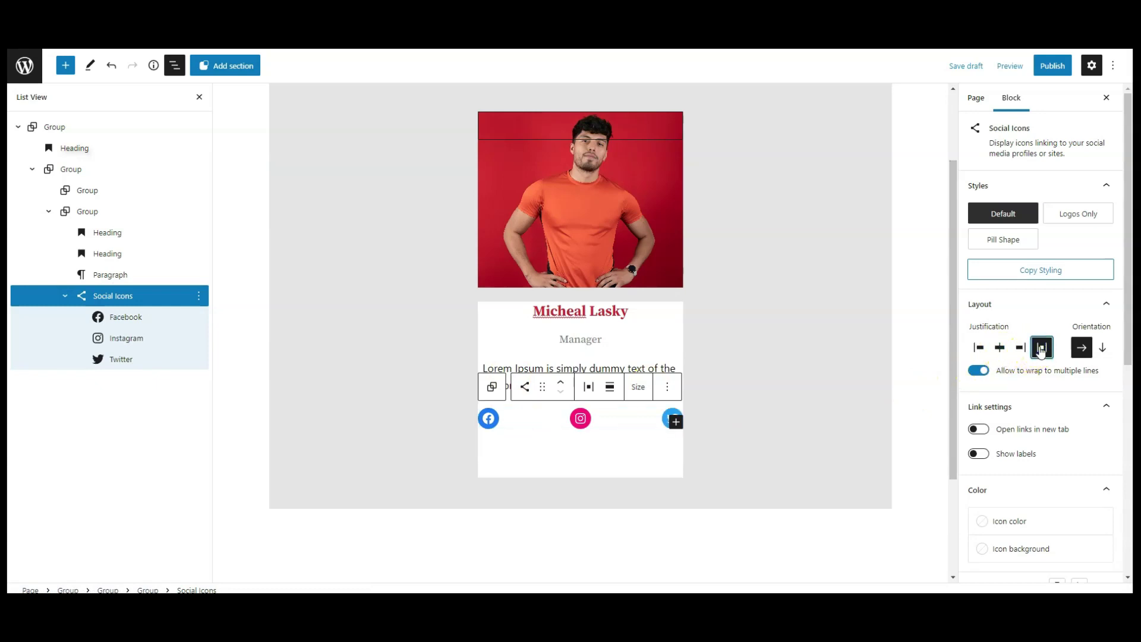
click(1078, 216)
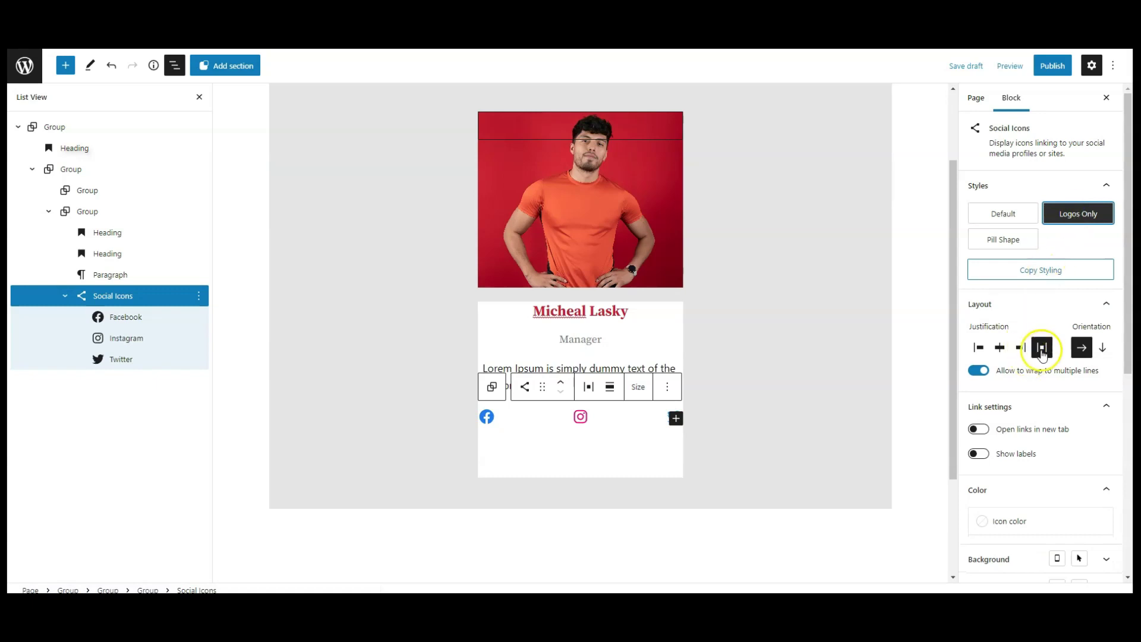
Give the social icons bar a hex C61A35 background colour.
scroll(1039, 350, down, 4)
click(1105, 323)
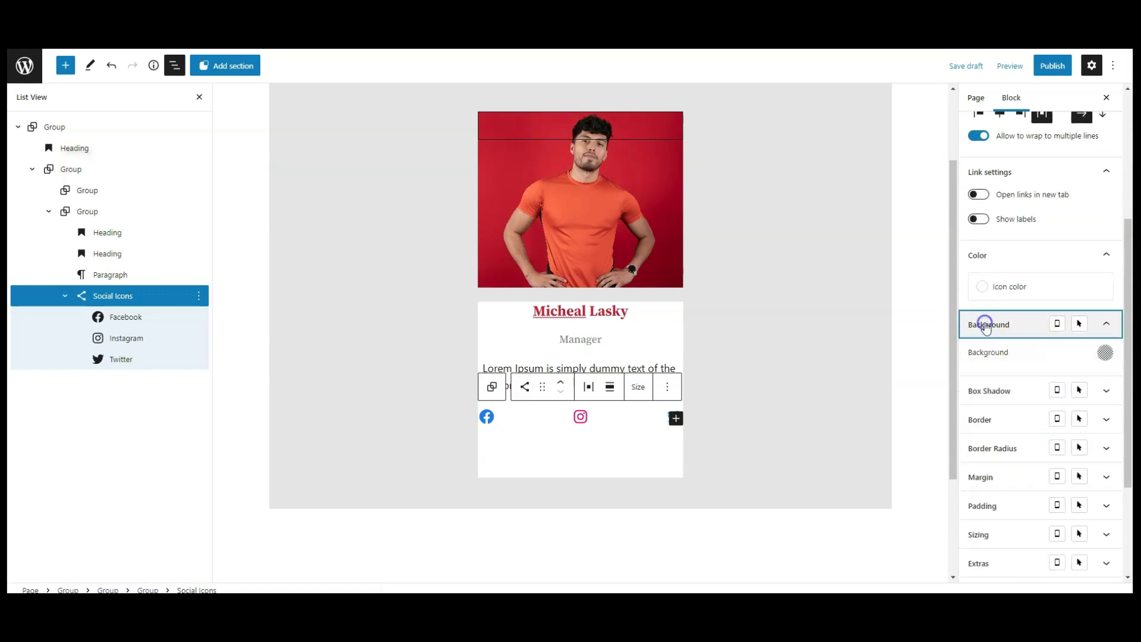
click(1105, 352)
click(1071, 329)
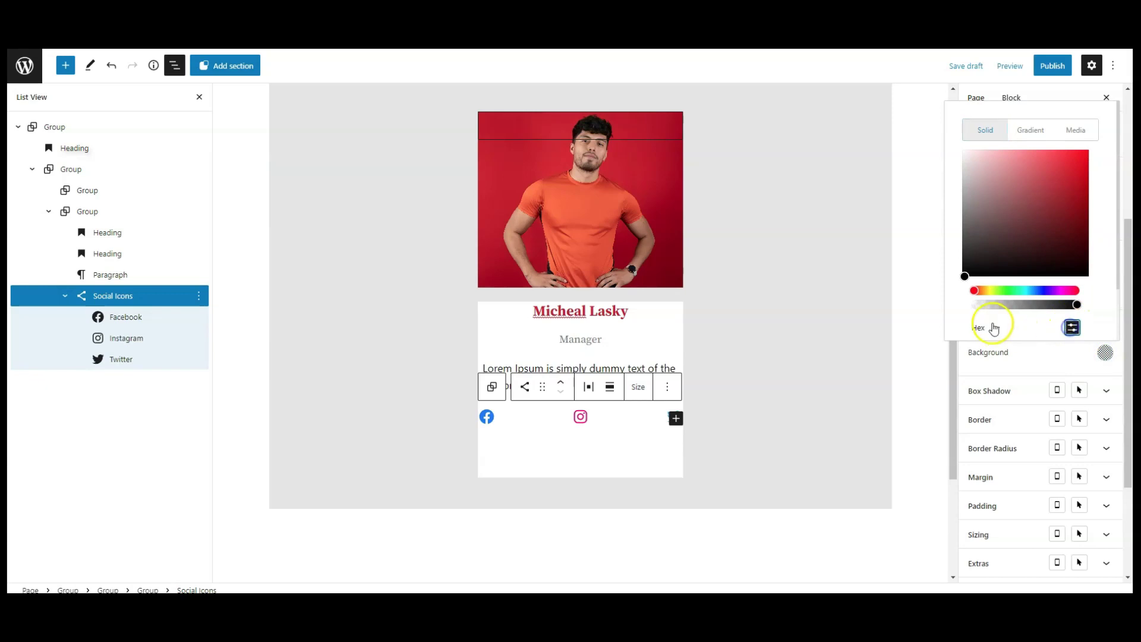
click(1000, 304)
text(C61A35)
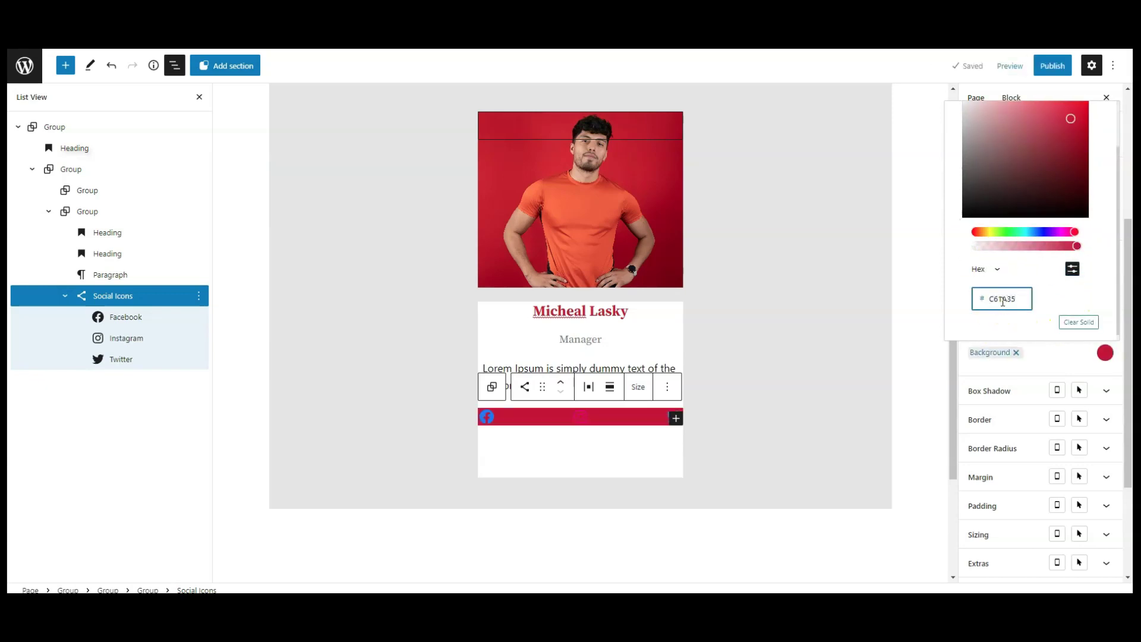
click(1081, 355)
click(1014, 327)
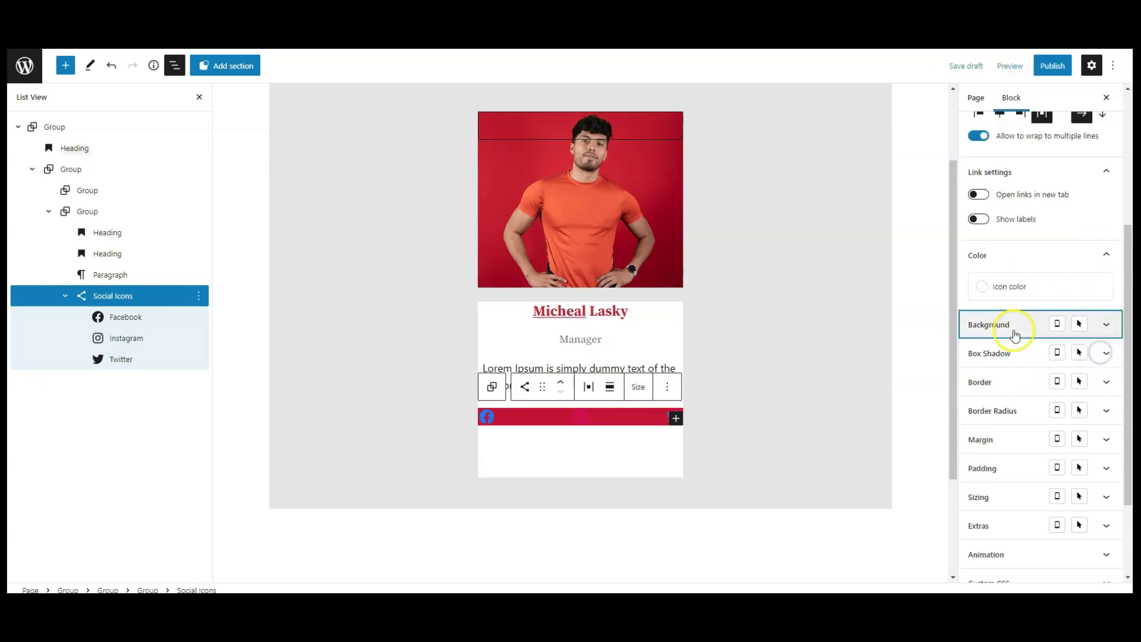
Make the social icons white.
scroll(1022, 362, up, 1)
click(1014, 349)
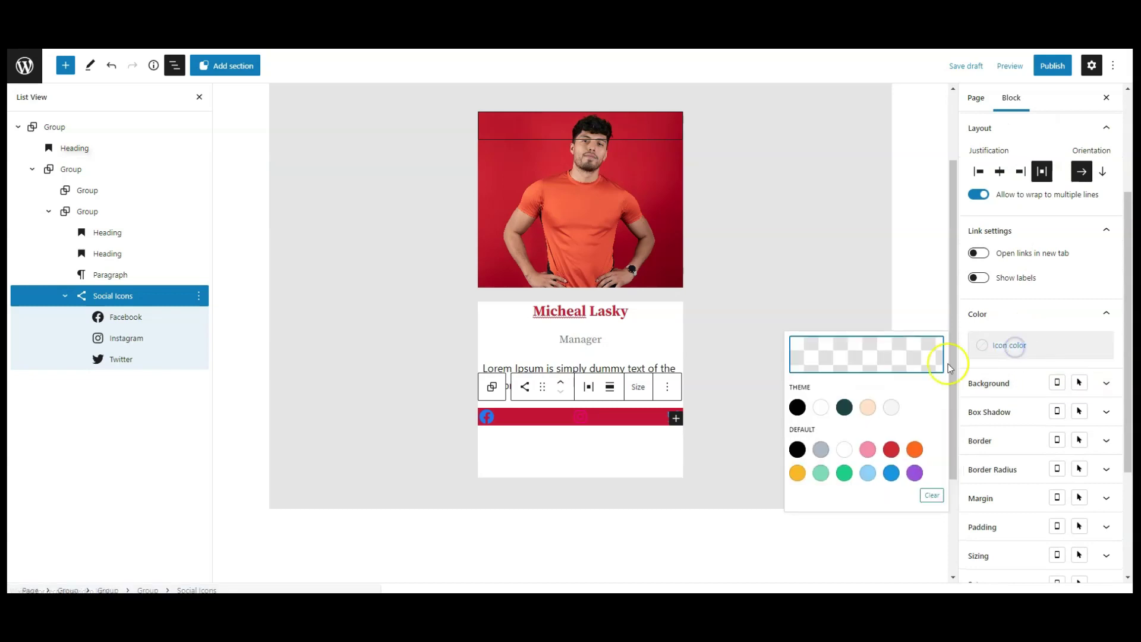
click(843, 450)
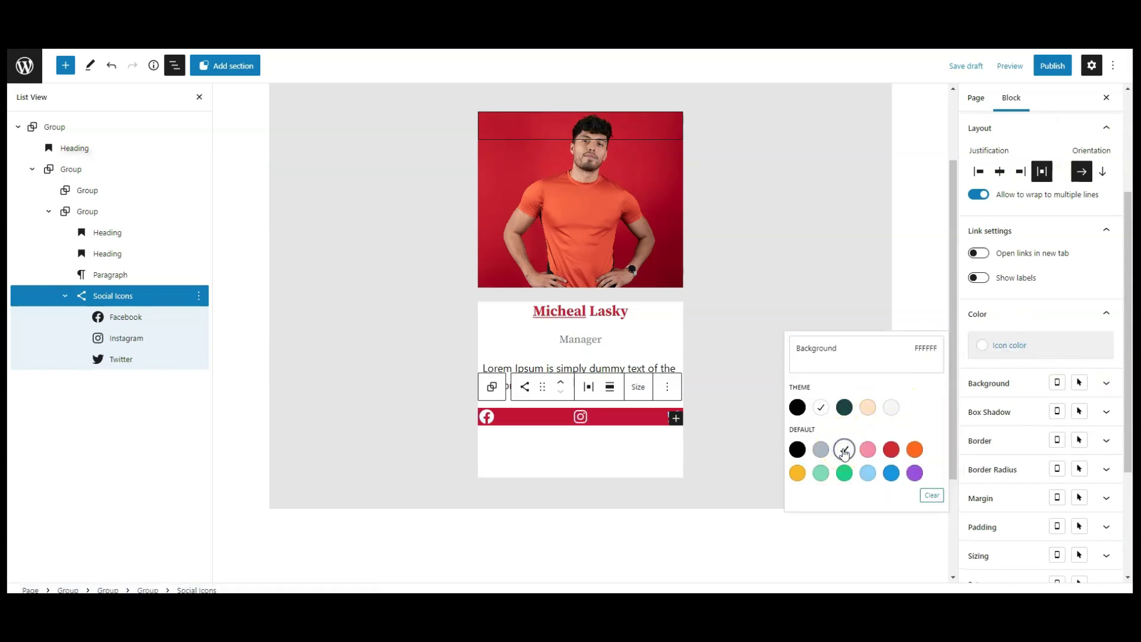
click(1037, 348)
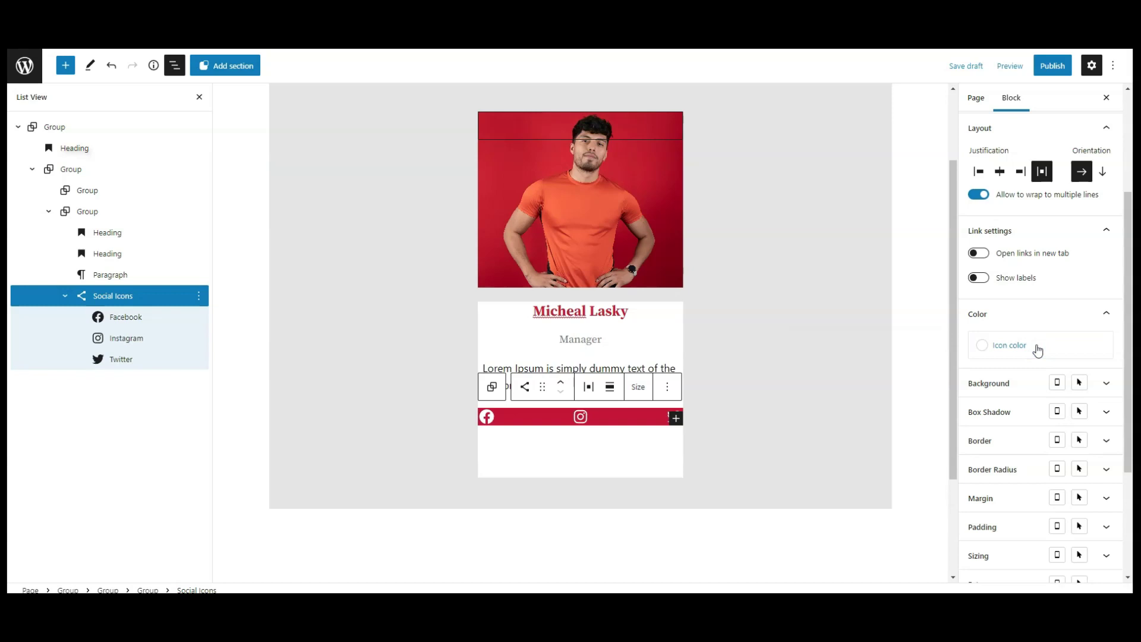
Pad the social bar per side: top 15, bottom 15, left 20.
scroll(1022, 362, down, 2)
click(998, 409)
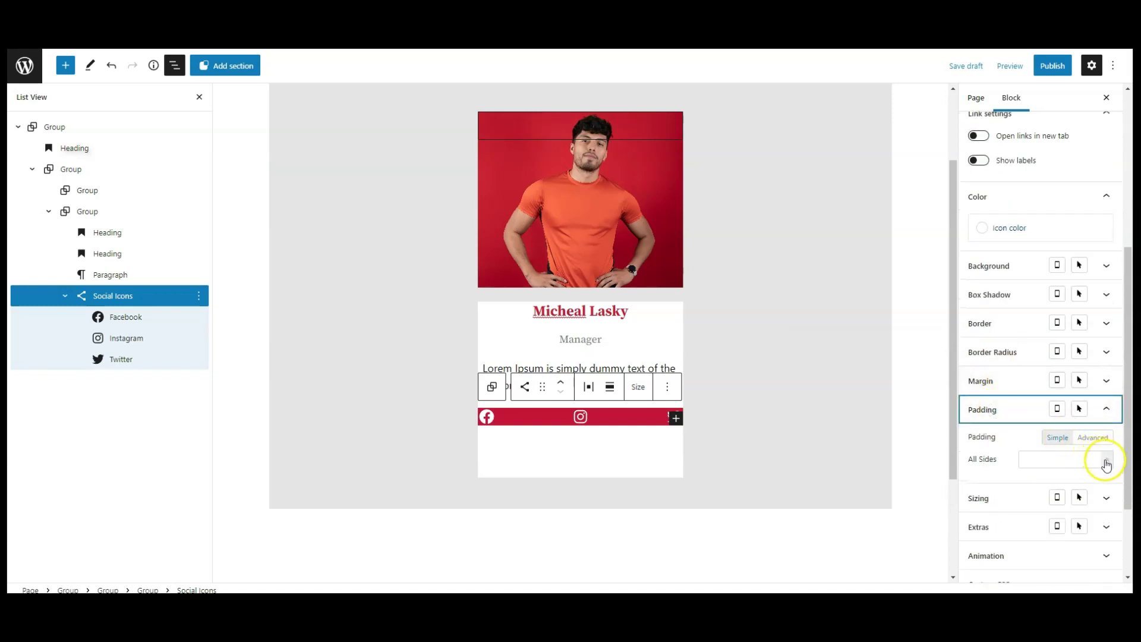
click(1088, 437)
click(1059, 455)
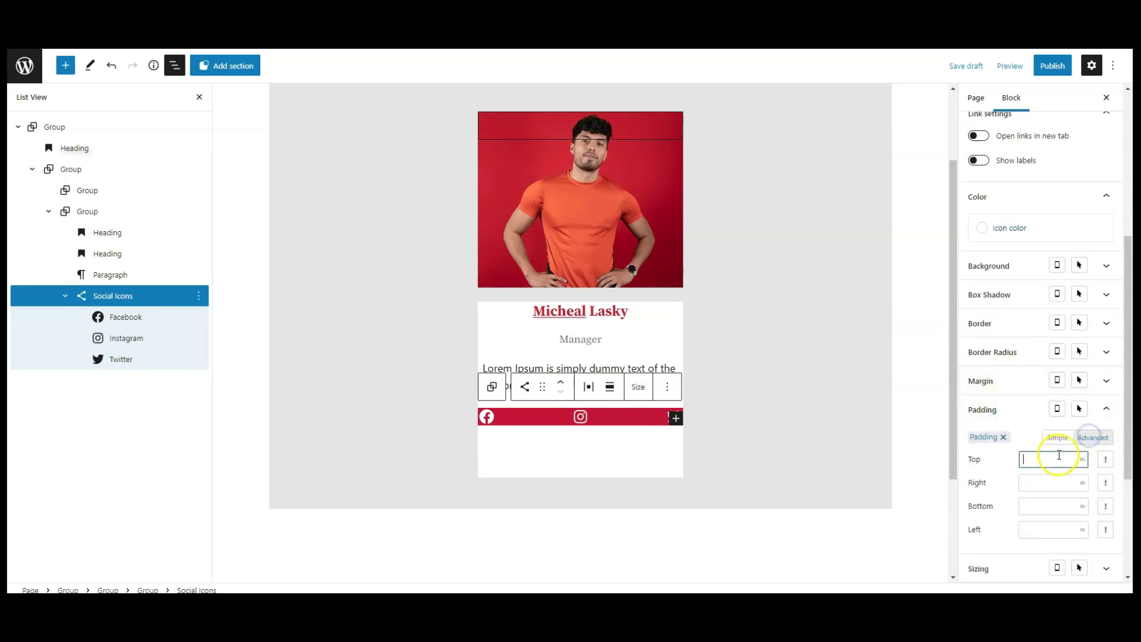
text(15)
click(1053, 483)
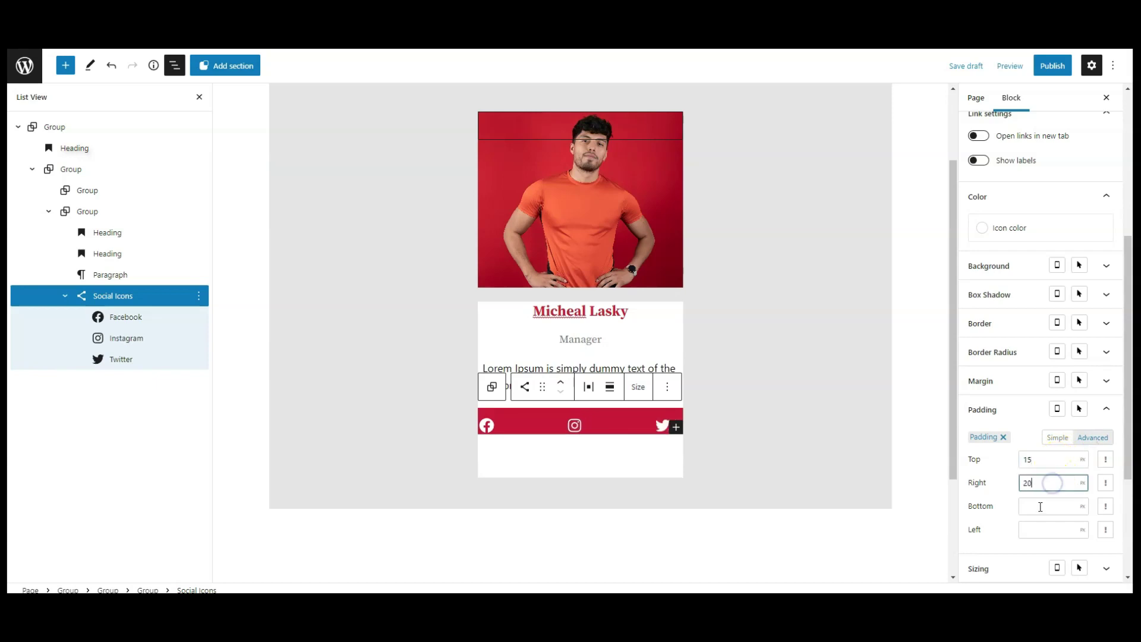
click(1038, 509)
text(15)
click(1032, 530)
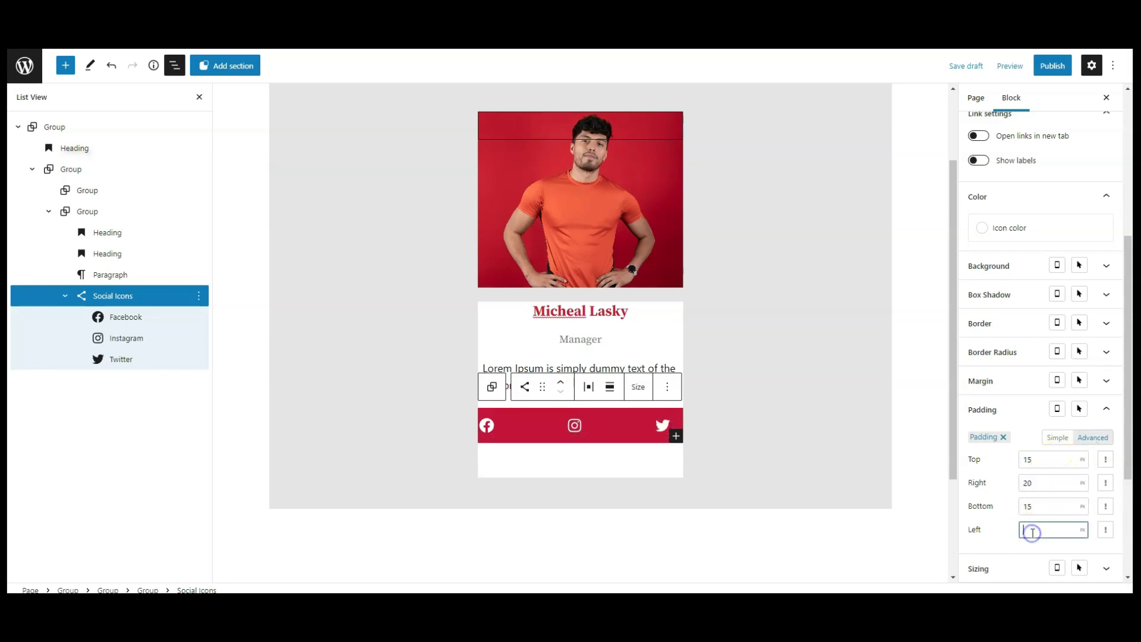
text(20)
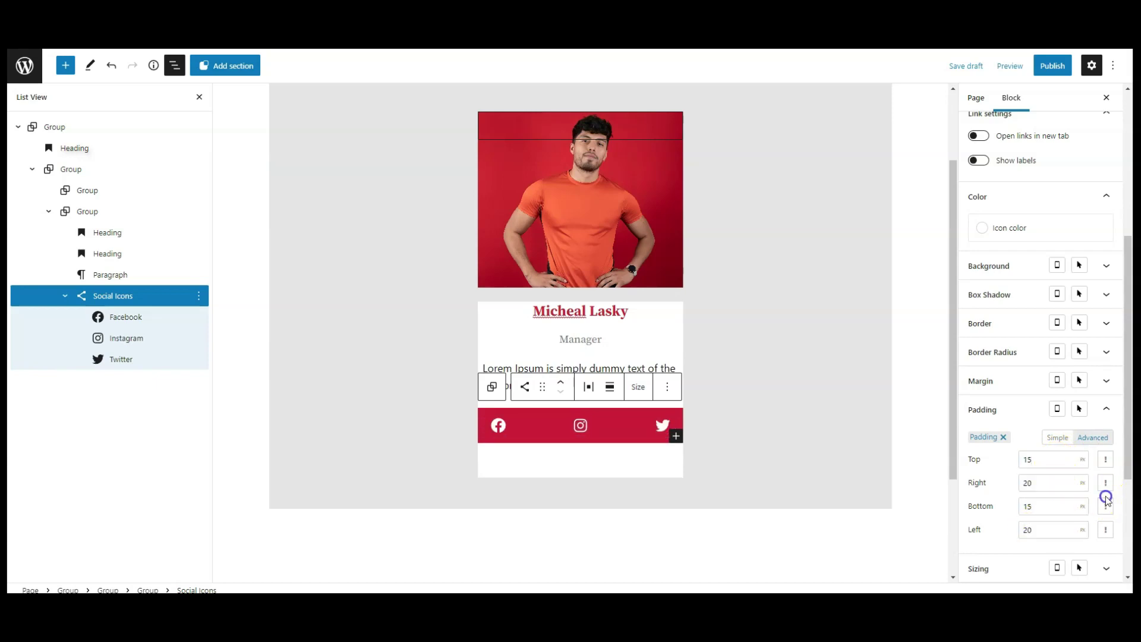
click(1107, 460)
click(1031, 416)
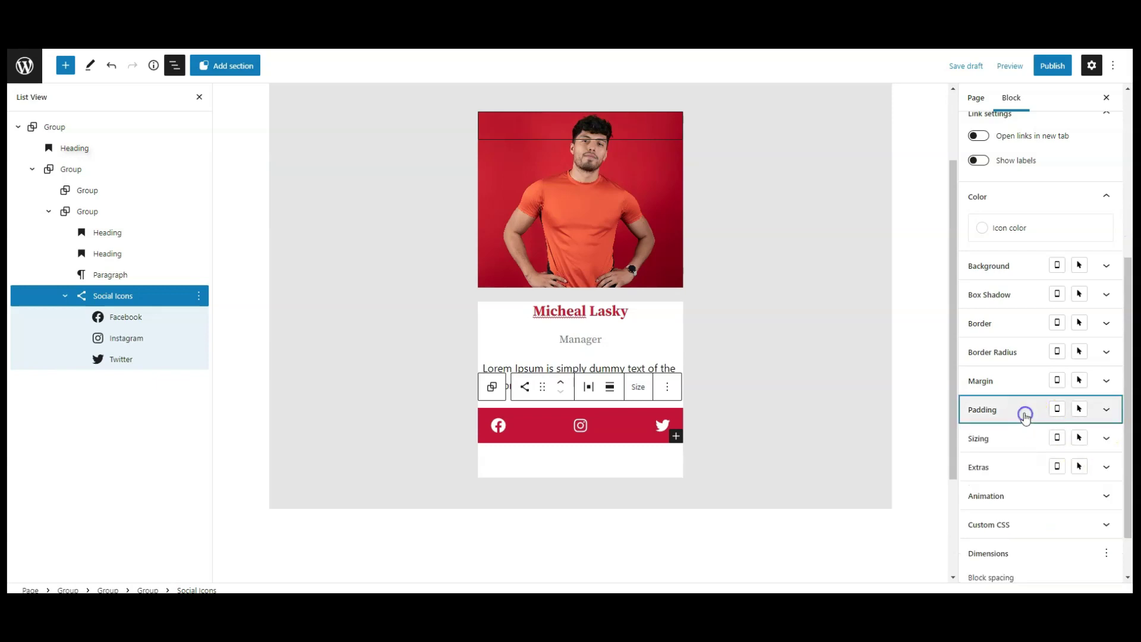
Set the bar's Width and Max Width to 89.
scroll(997, 412, down, 1)
click(987, 381)
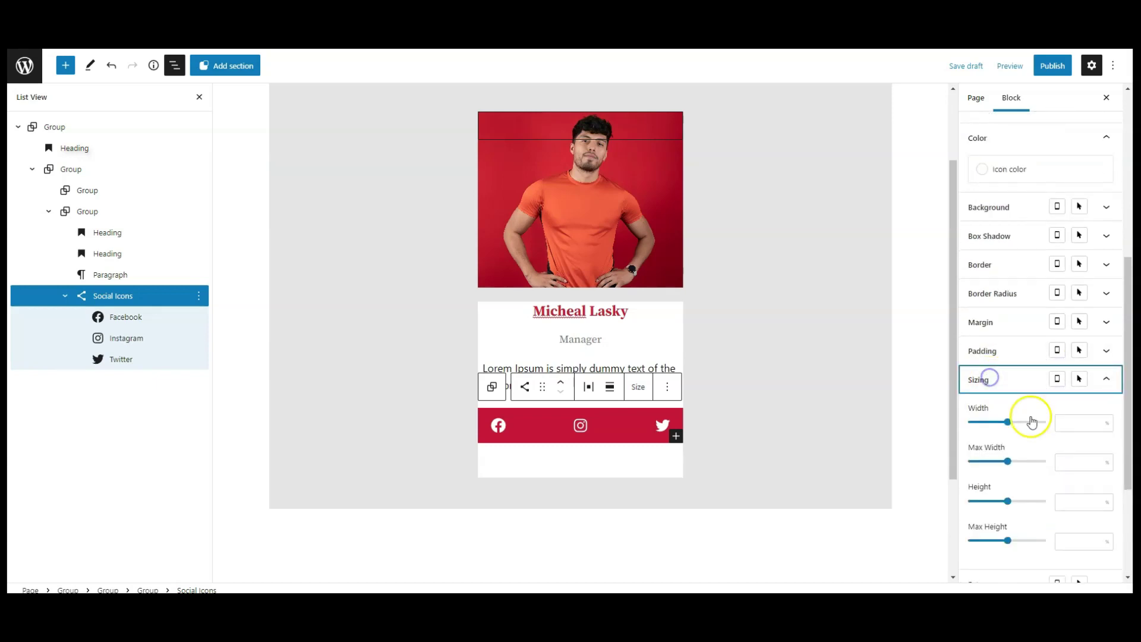
click(1085, 424)
text(89)
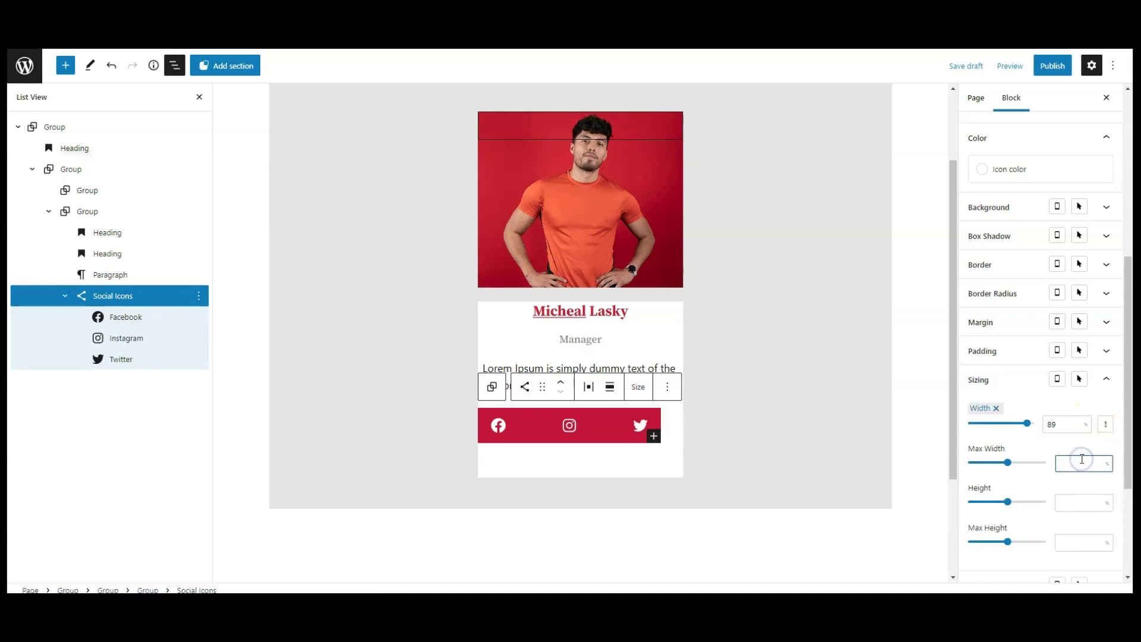
text(89)
click(1107, 425)
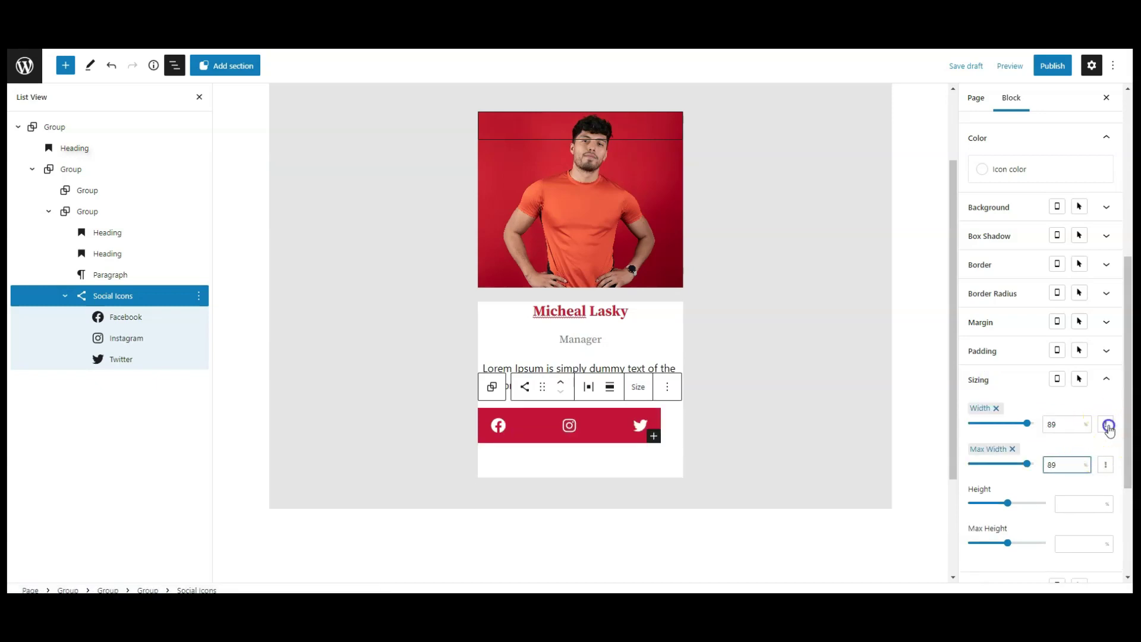
click(996, 379)
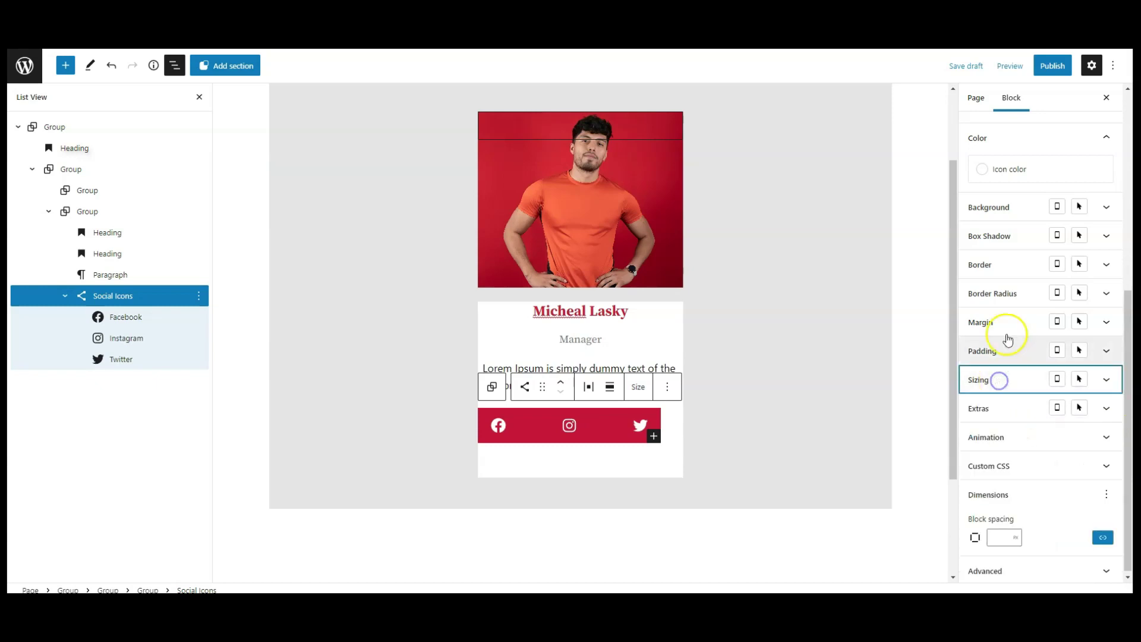
Set the bar's right and left margins to auto to centre it.
click(999, 322)
click(1098, 350)
click(973, 395)
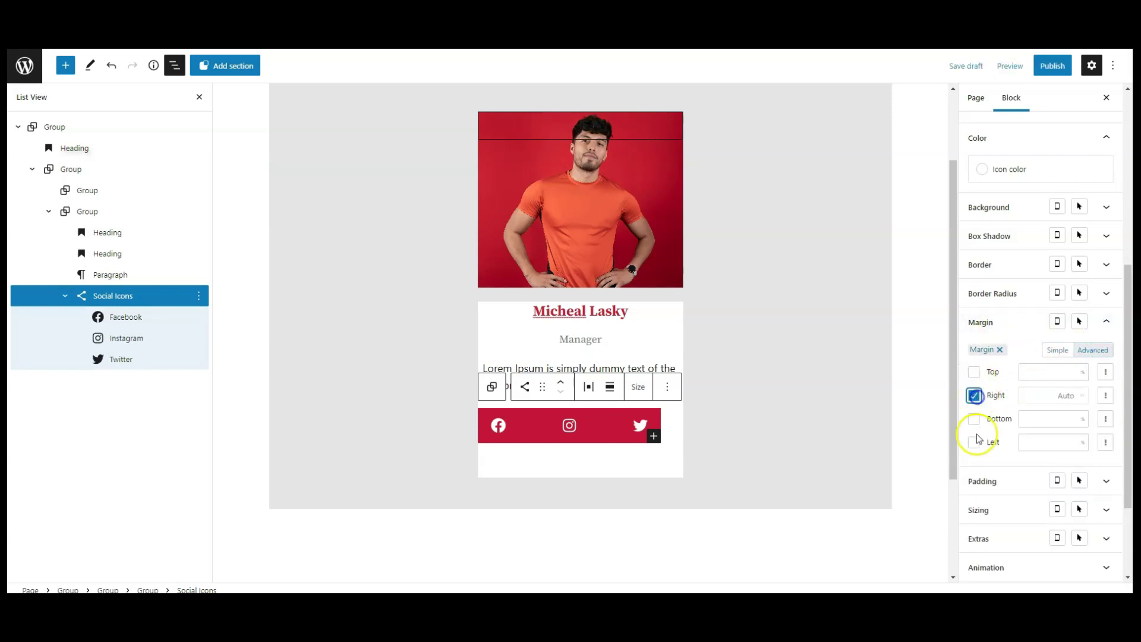
click(973, 442)
click(991, 321)
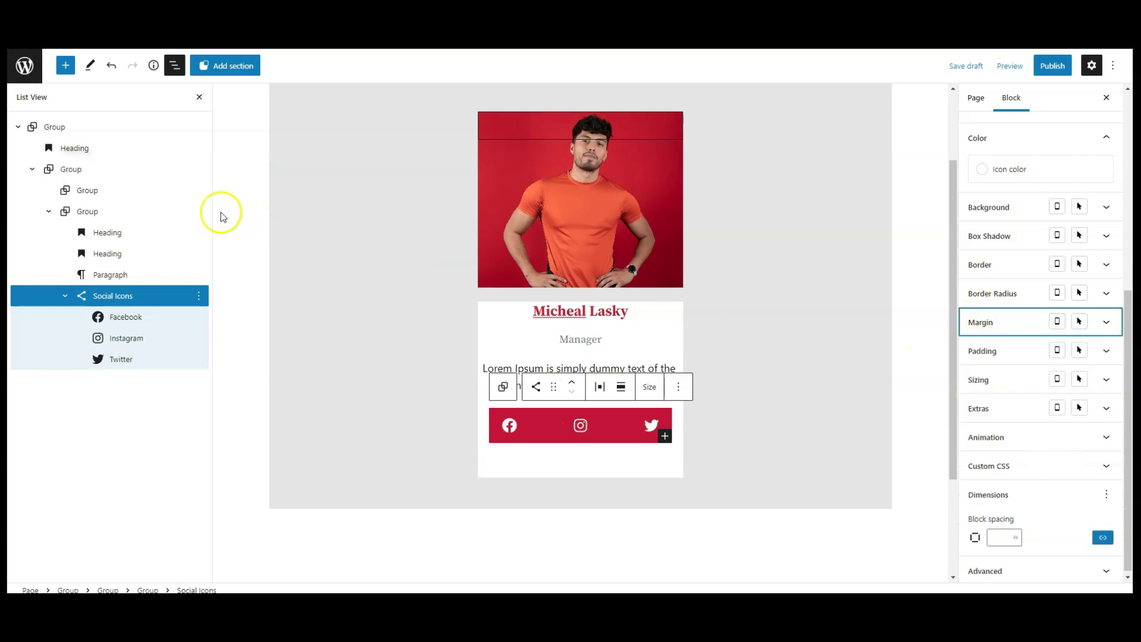
Add the CSS class 'profile-card' to the outer card group and publish the page.
click(48, 212)
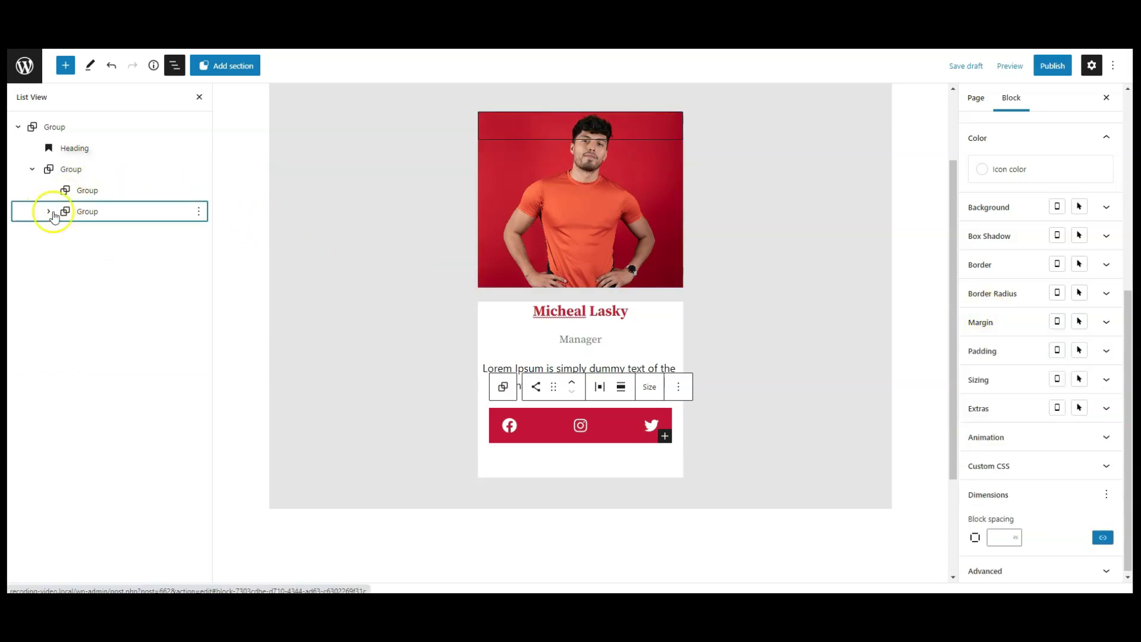
click(78, 170)
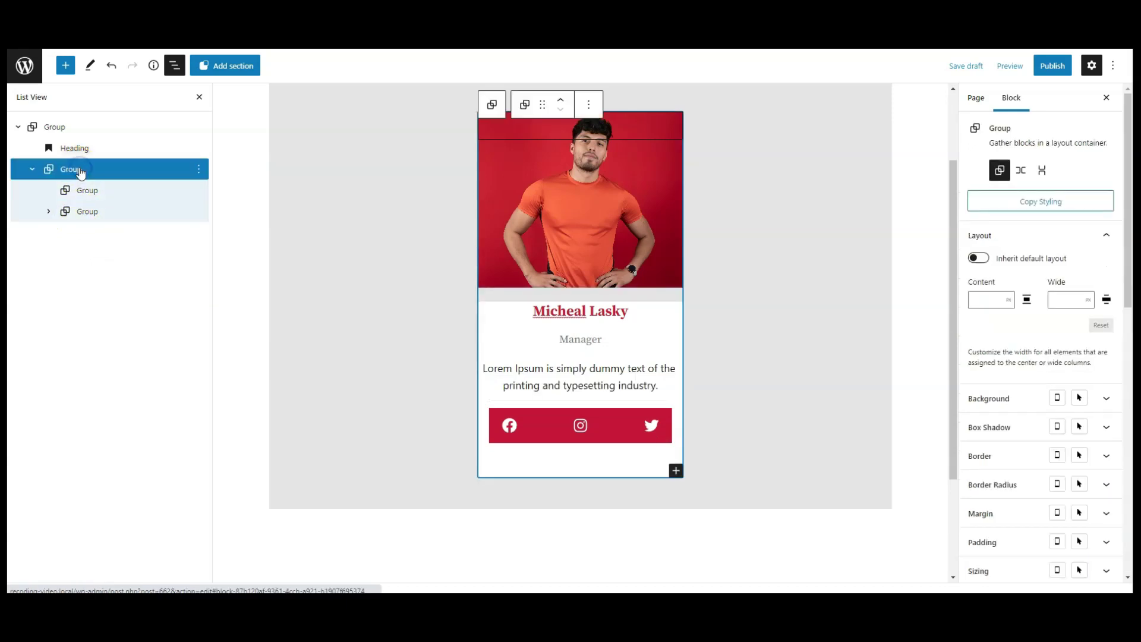
scroll(1044, 455, down, 10)
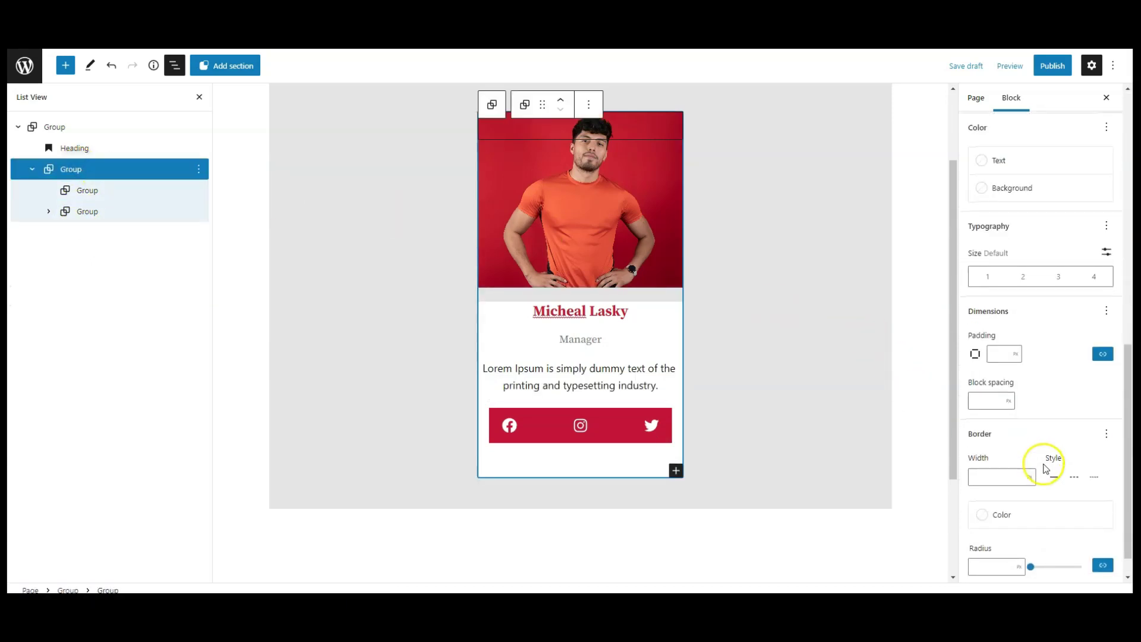
click(1017, 563)
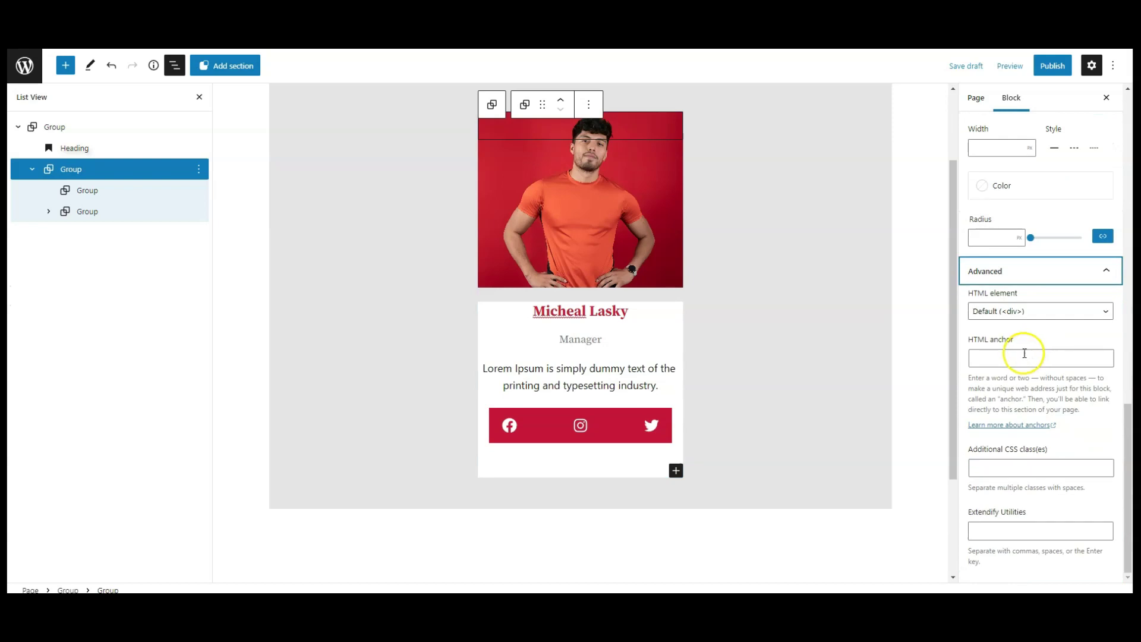
click(1013, 470)
text(profile-card)
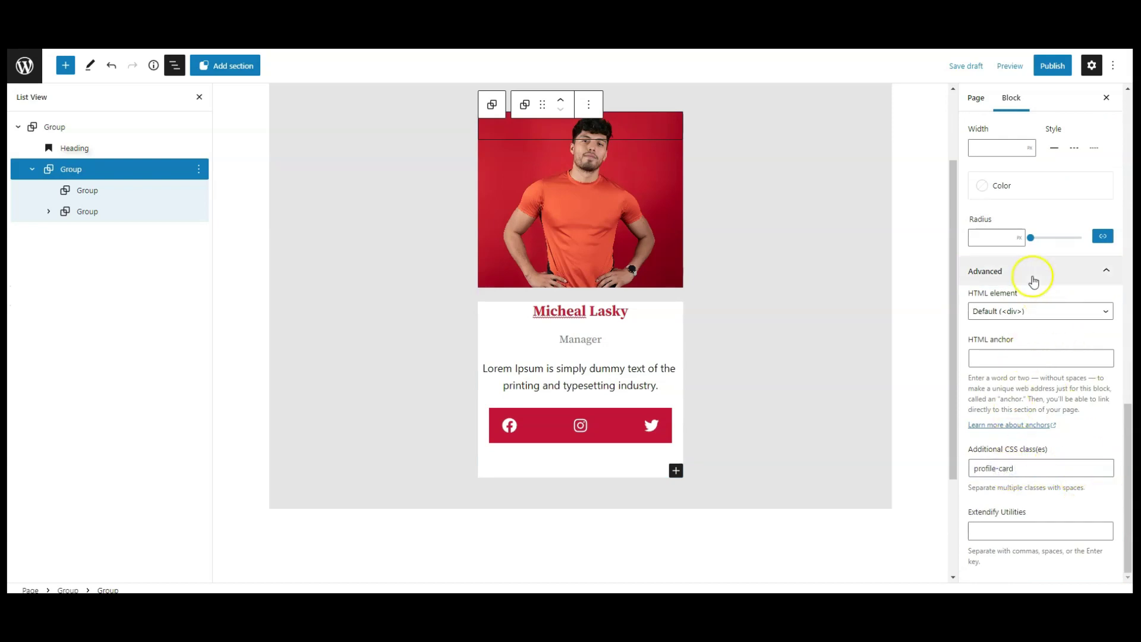
click(1031, 272)
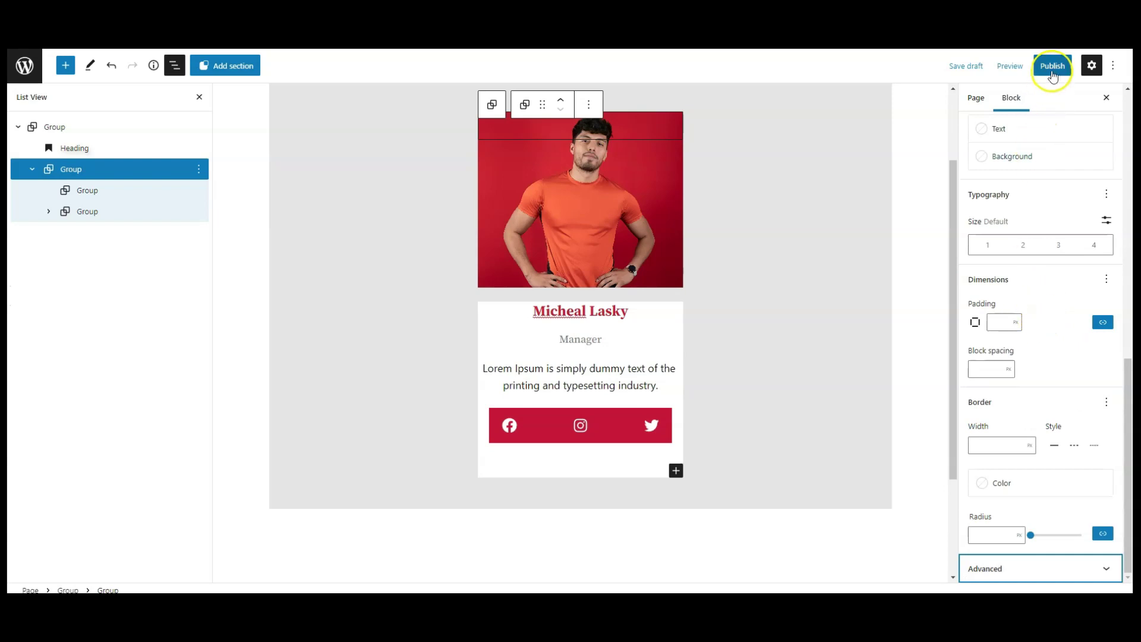
click(1052, 67)
click(1000, 68)
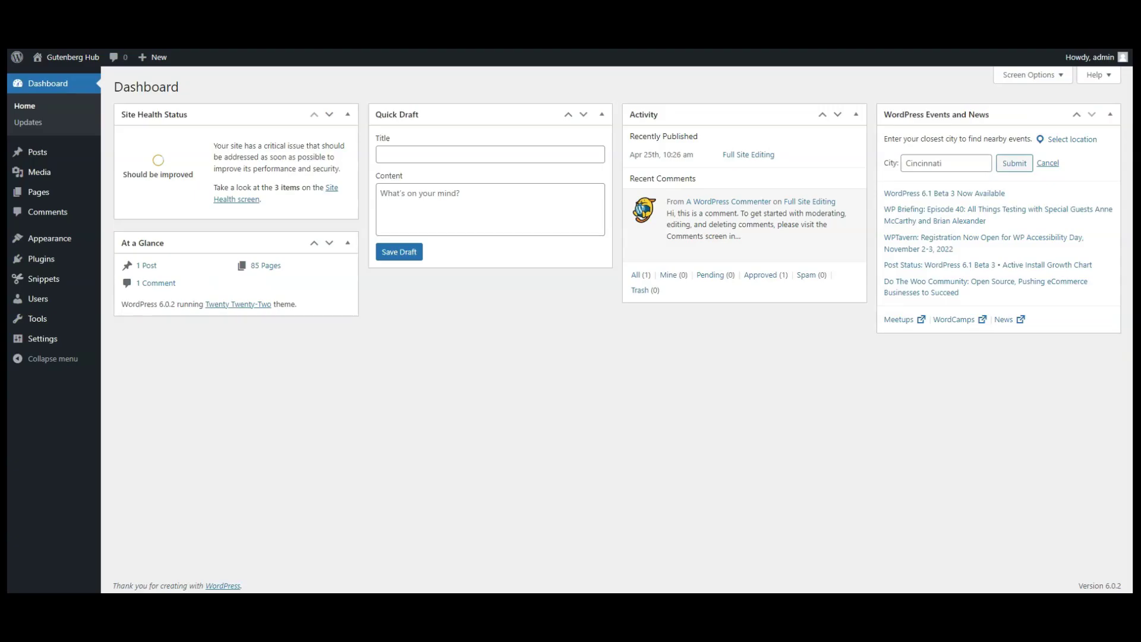
Paste the profile-card hover CSS into Editor Plus Global CSS, save, and view the page.
mouse_move(72, 339)
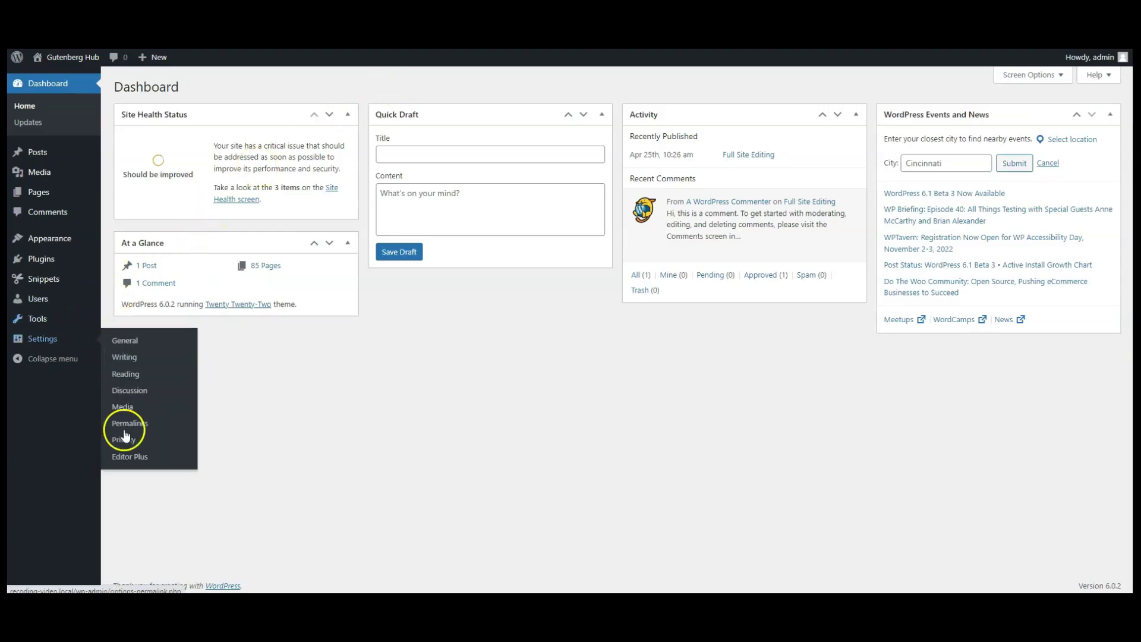
click(135, 462)
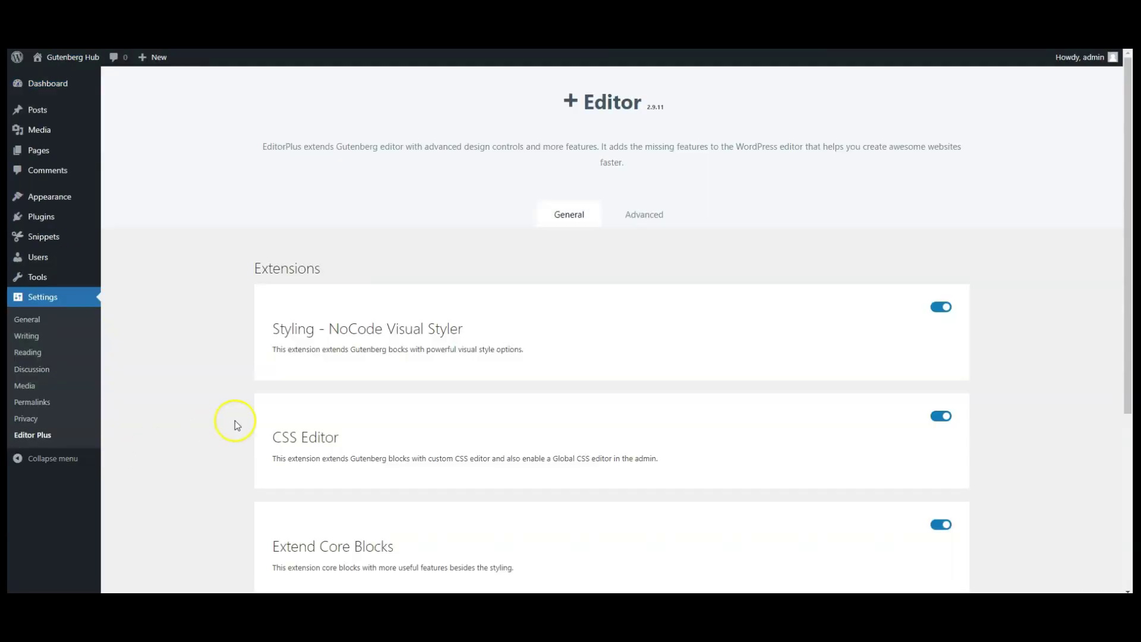
click(644, 219)
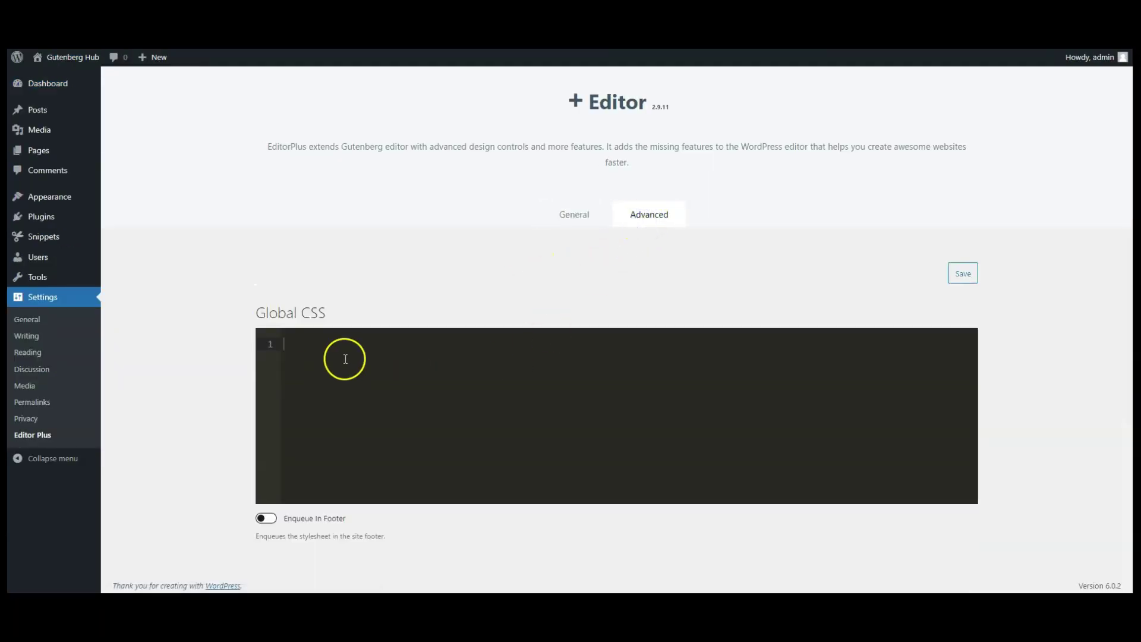
key(ctrl+v)
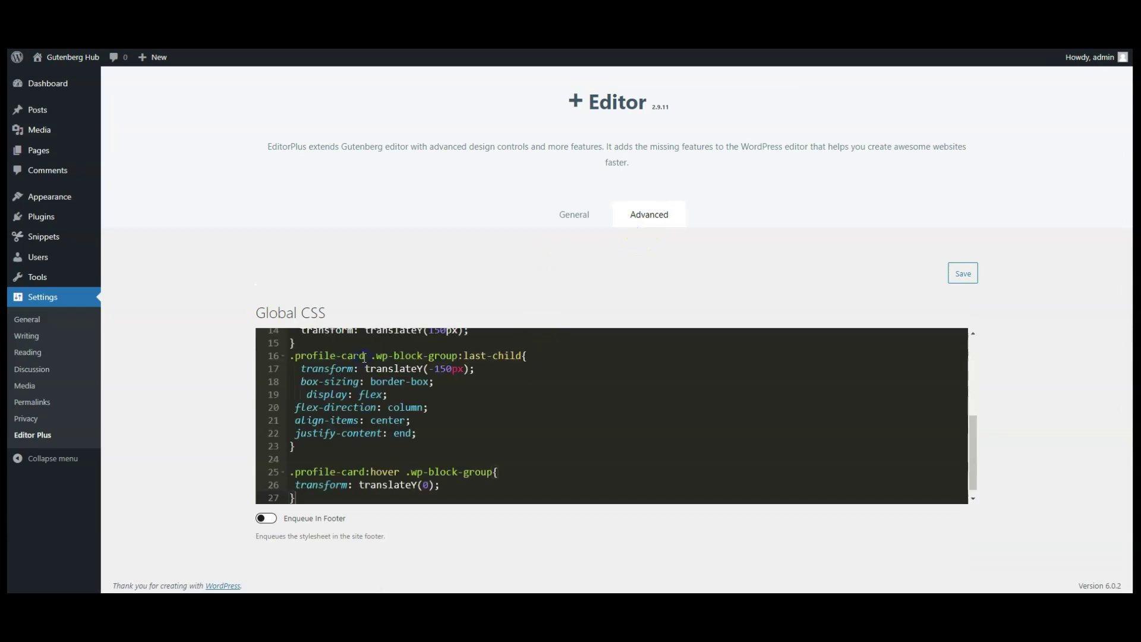
scroll(543, 431, up, 5)
scroll(544, 432, up, 2)
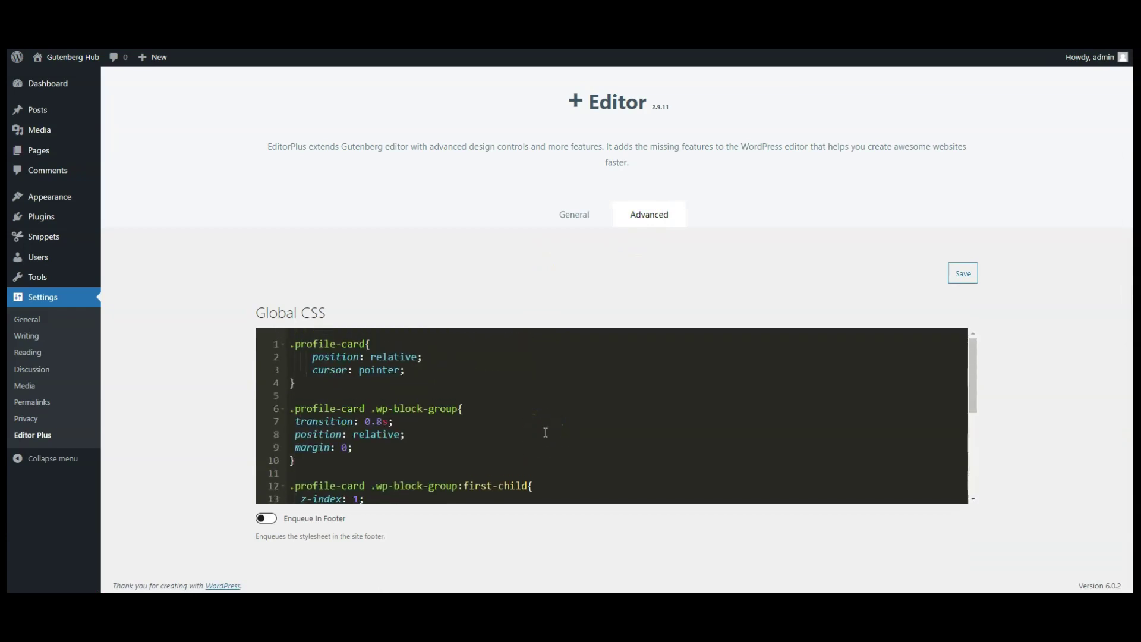
scroll(545, 432, down, 5)
scroll(545, 432, up, 5)
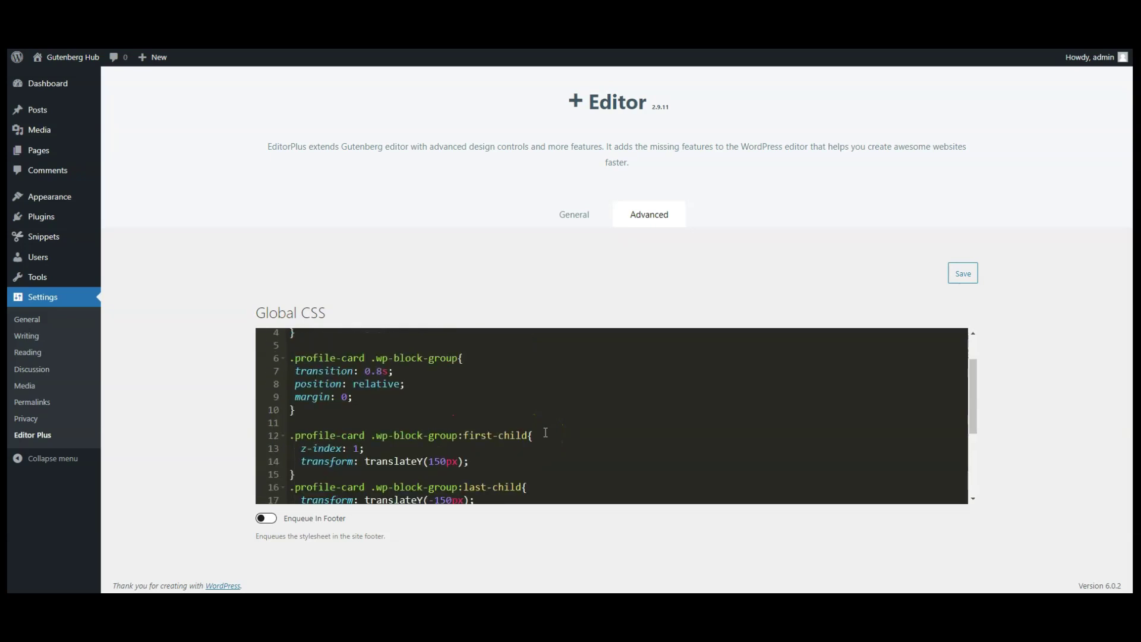
click(961, 275)
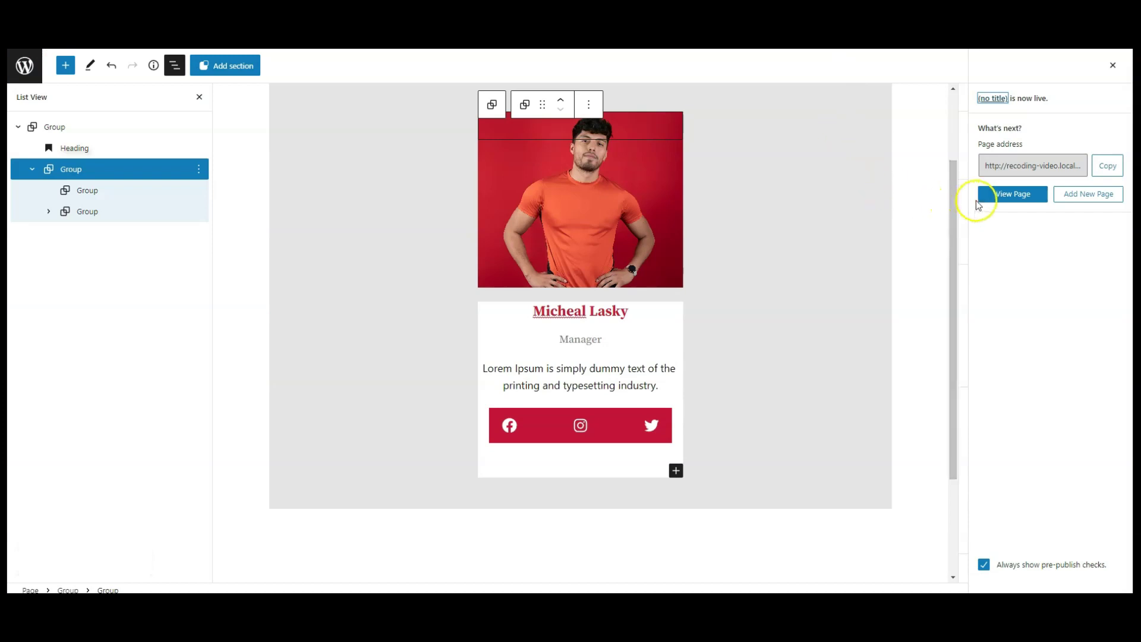
click(997, 197)
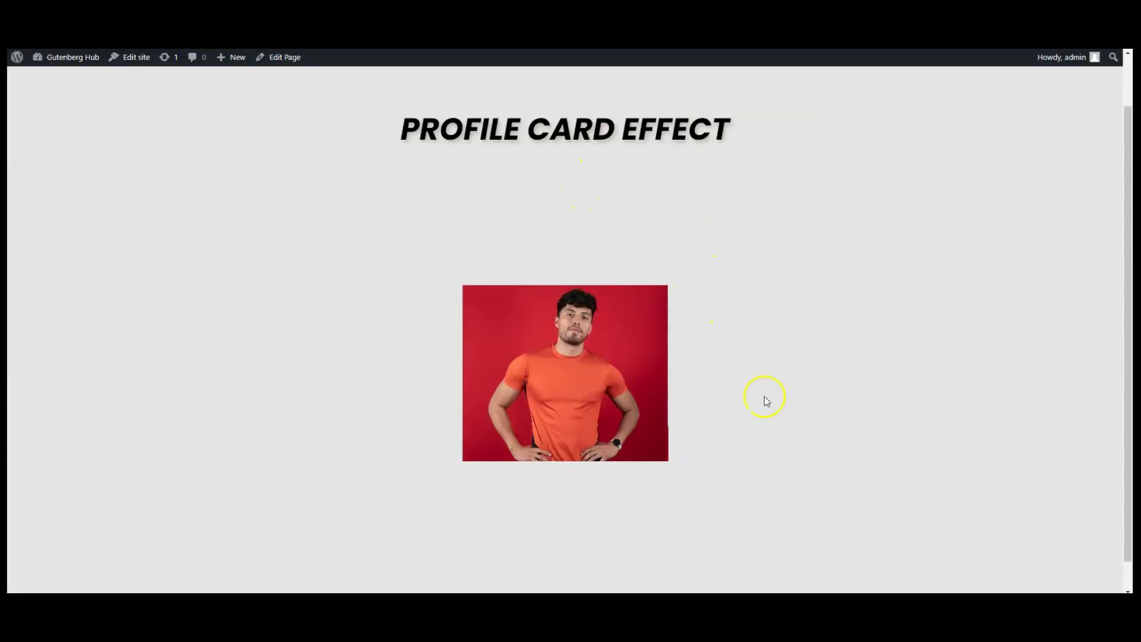
Check that the profile photo card slides up to reveal the red social icons on hover.
mouse_move(624, 387)
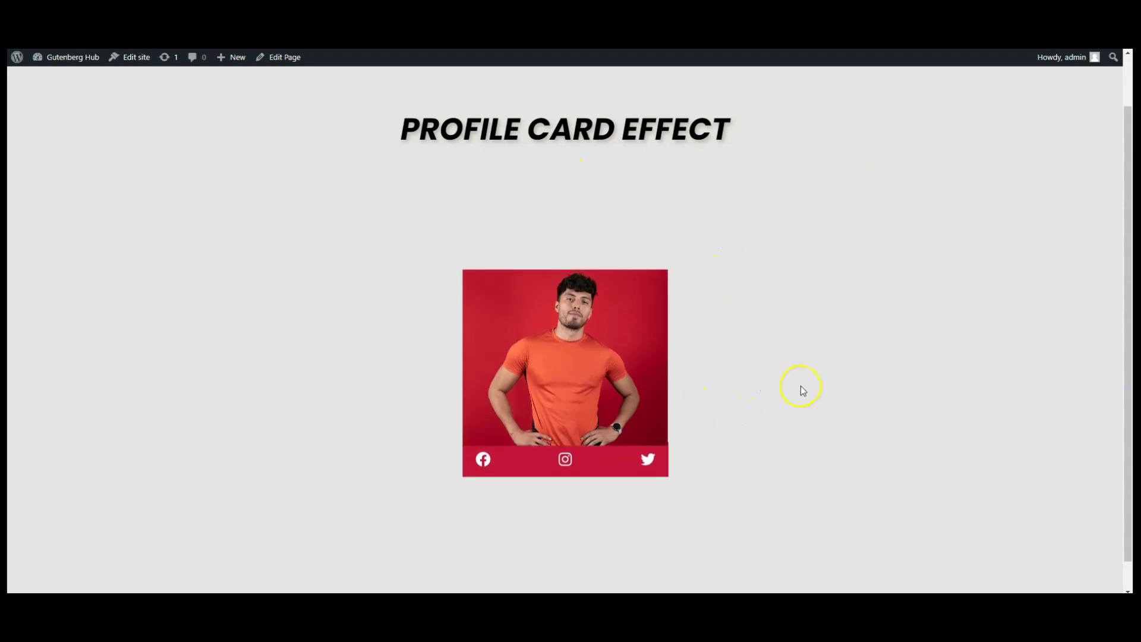